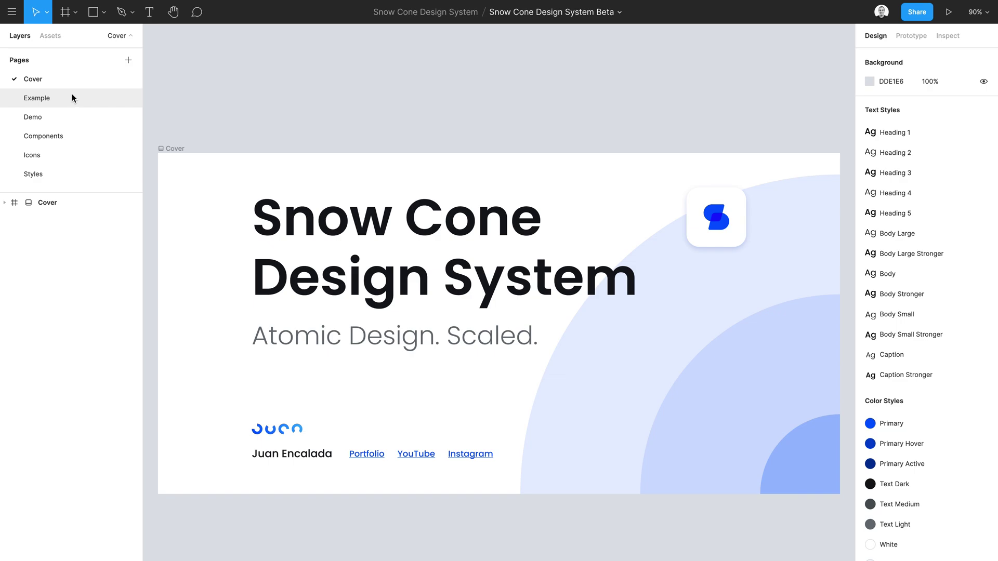
On the Example page, show the local Components group with the Tooltip and info-icon components.
{"action": "left_click", "coordinate": [72, 98]}
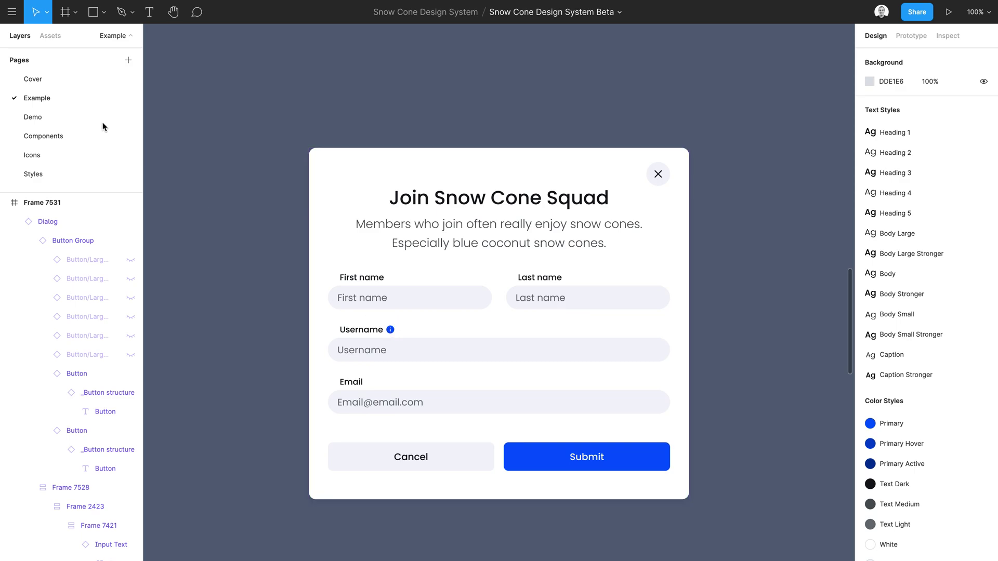
{"action": "left_click", "coordinate": [44, 38]}
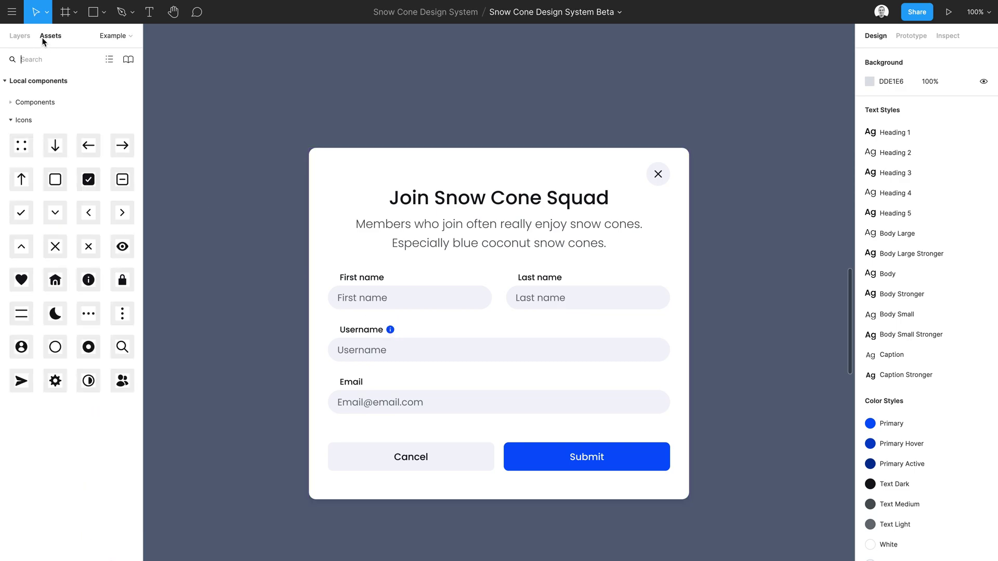
{"action": "left_click", "coordinate": [10, 119]}
{"action": "left_click", "coordinate": [11, 103]}
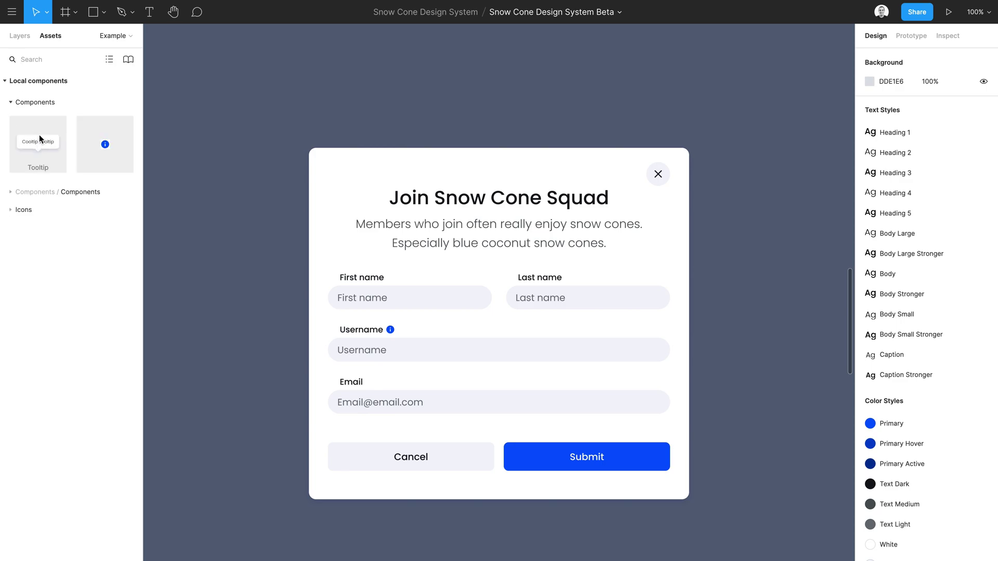
Place a Tooltip instance above the Username info icon and change the label to 'Username gets longer'.
{"action": "left_click_drag", "start_coordinate": [38, 151], "coordinate": [404, 311]}
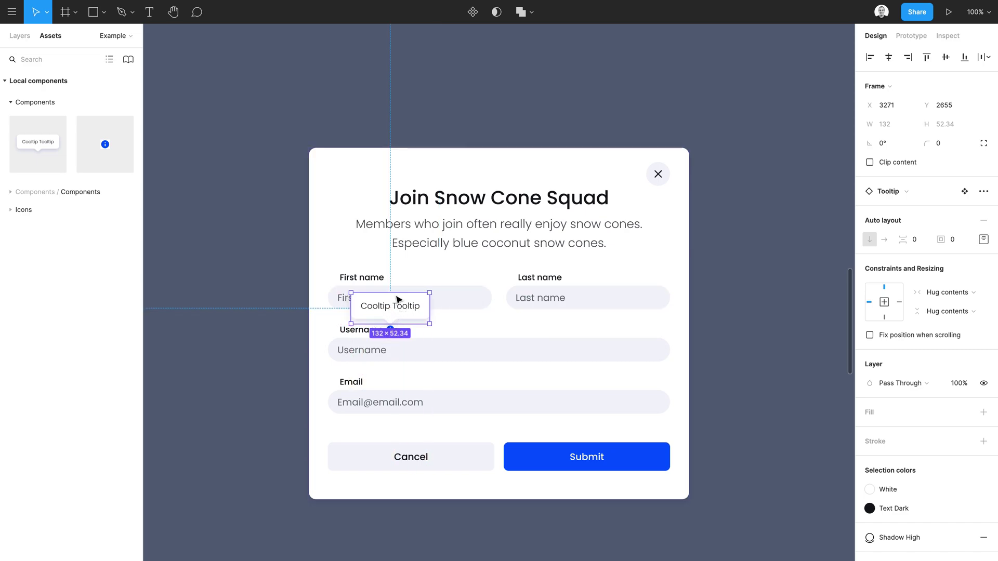
{"action": "scroll", "coordinate": [375, 350], "scroll_direction": "up", "scroll_amount": 5, "text": "ctrl"}
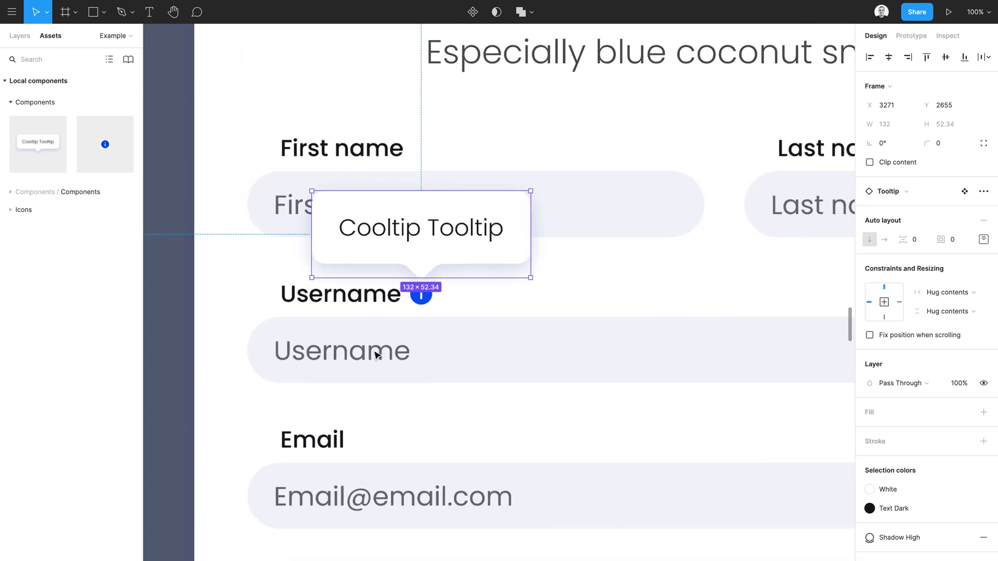
{"action": "key", "text": "t"}
{"action": "left_click", "coordinate": [362, 298]}
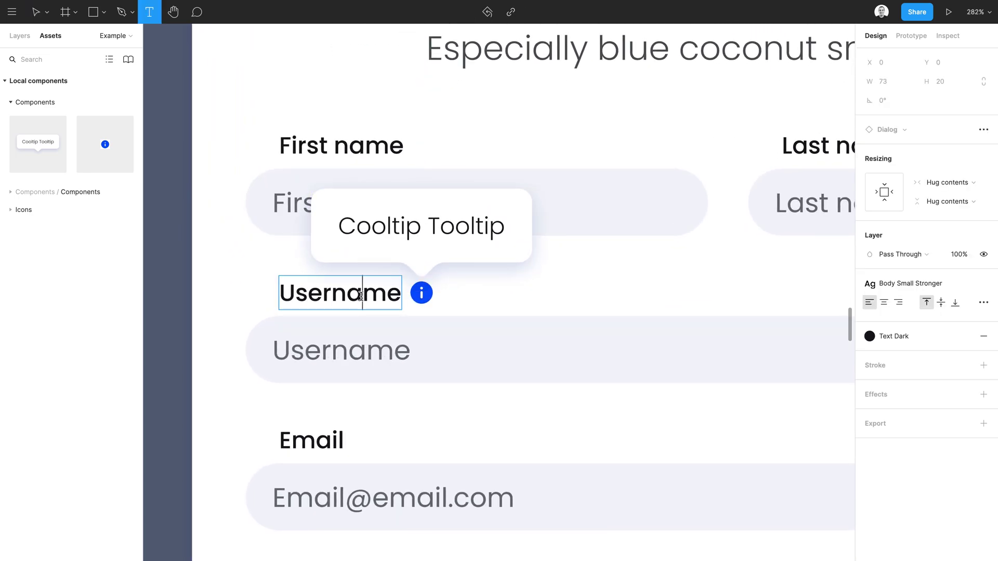
{"action": "type", "text": "gets longer"}
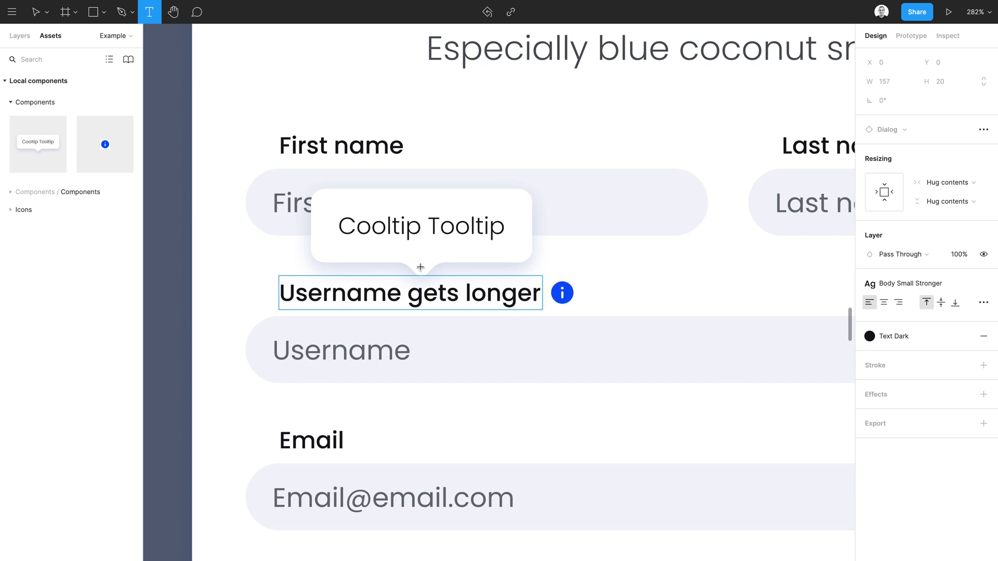
{"action": "key", "text": "Escape"}
{"action": "left_click_drag", "start_coordinate": [439, 250], "coordinate": [571, 268]}
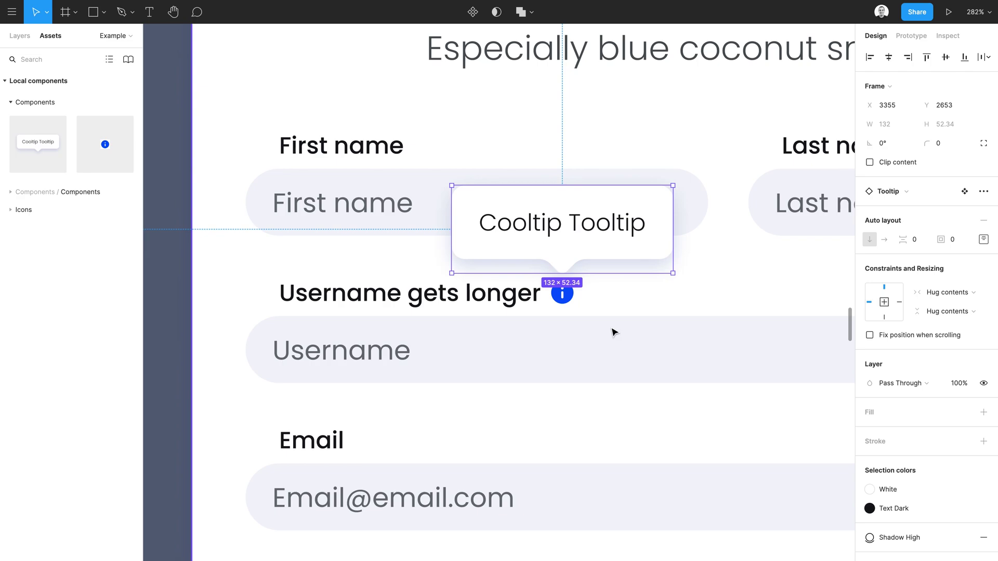
{"action": "left_click", "coordinate": [563, 294]}
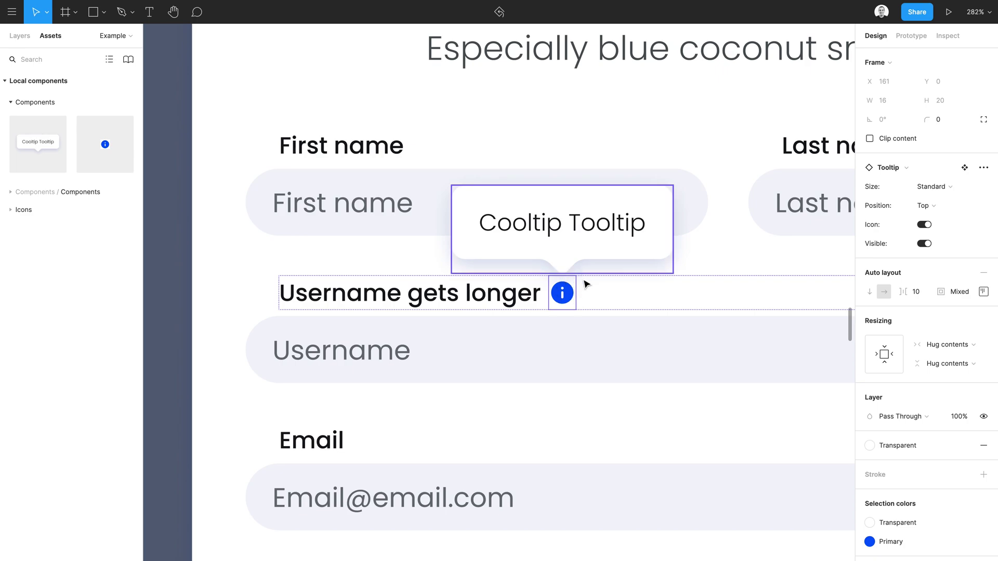
Zoom out to the other sign-up dialog and select its Username info icon.
{"action": "left_click", "coordinate": [556, 331]}
{"action": "key", "text": "shift+1"}
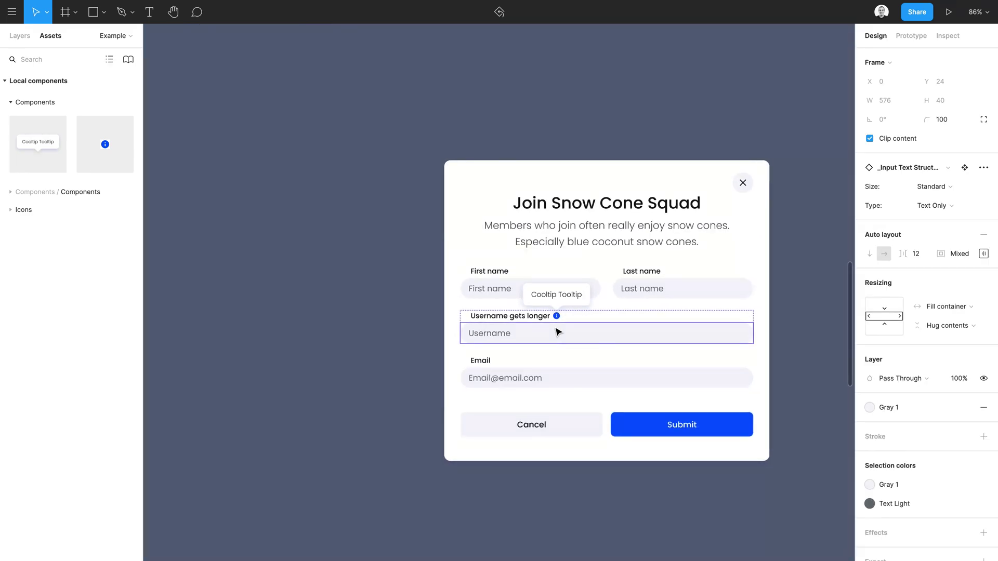
{"action": "scroll", "coordinate": [558, 331], "scroll_direction": "right", "scroll_amount": 10}
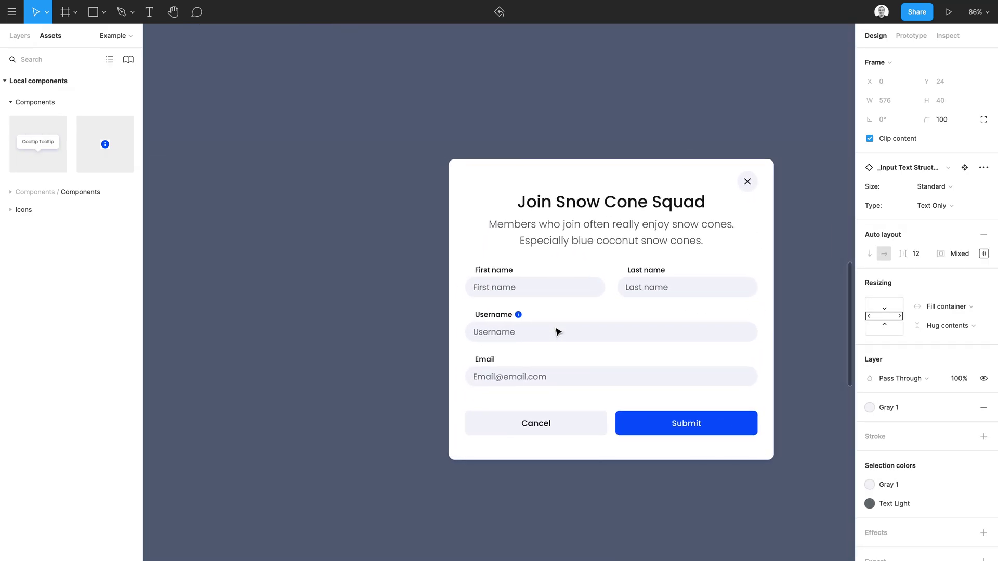
{"action": "scroll", "coordinate": [557, 331], "scroll_direction": "up", "scroll_amount": 5}
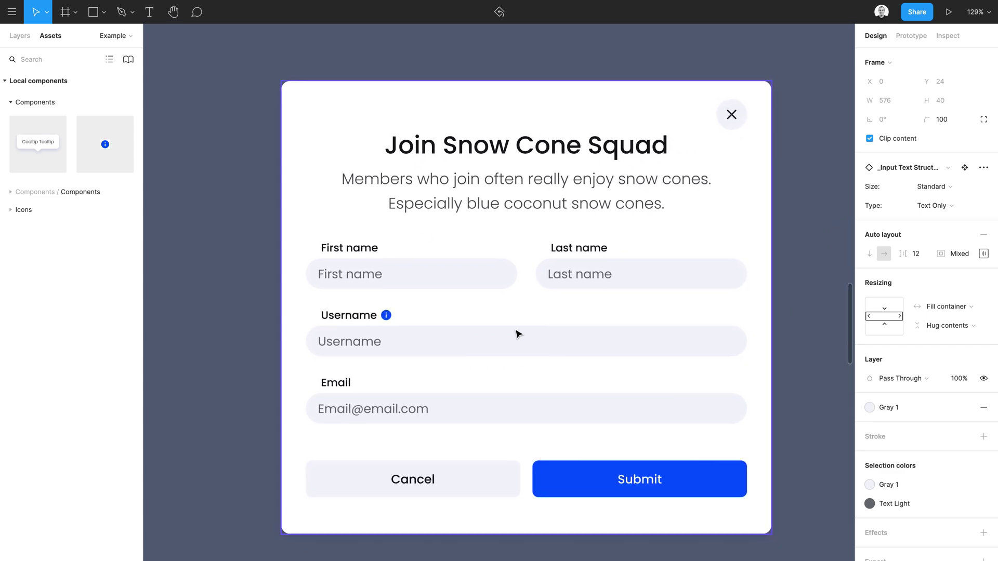
{"action": "left_click", "coordinate": [386, 316]}
{"action": "scroll", "coordinate": [386, 319], "scroll_direction": "up", "scroll_amount": 3}
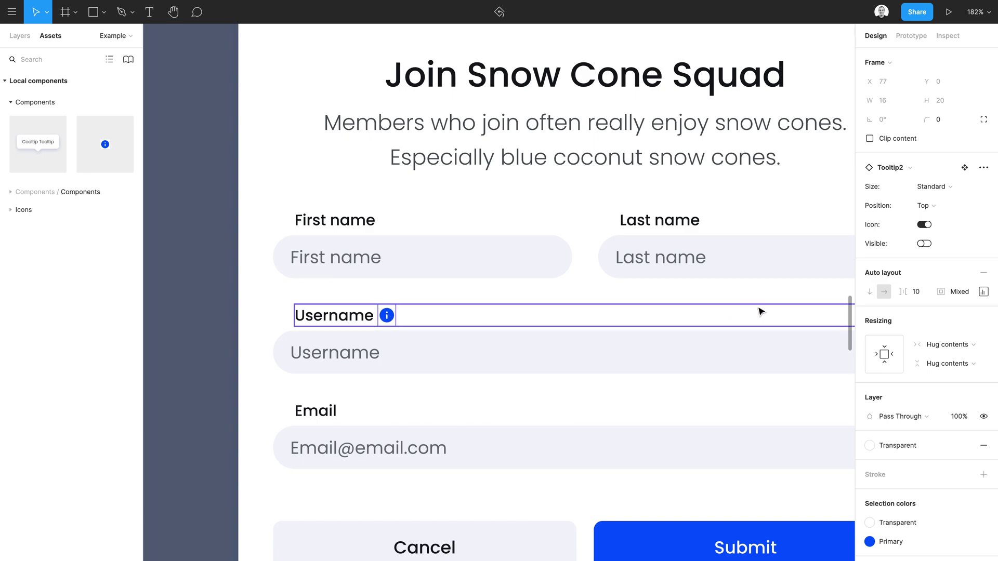
Toggle the info icon's Visible property and refit the sign-up form in view.
{"action": "left_click", "coordinate": [921, 243]}
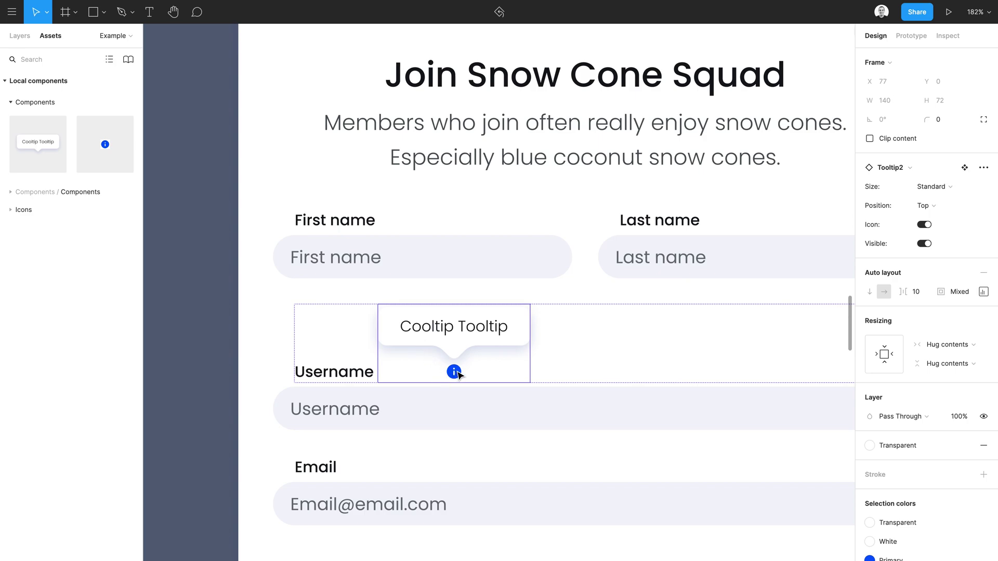
{"action": "key", "text": "shift+1"}
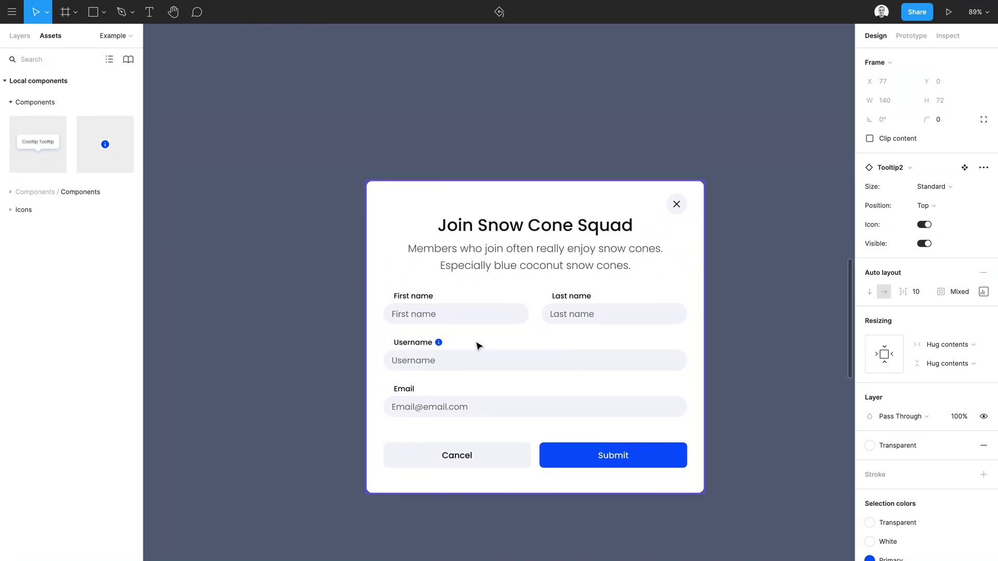
{"action": "key", "text": "shift+2"}
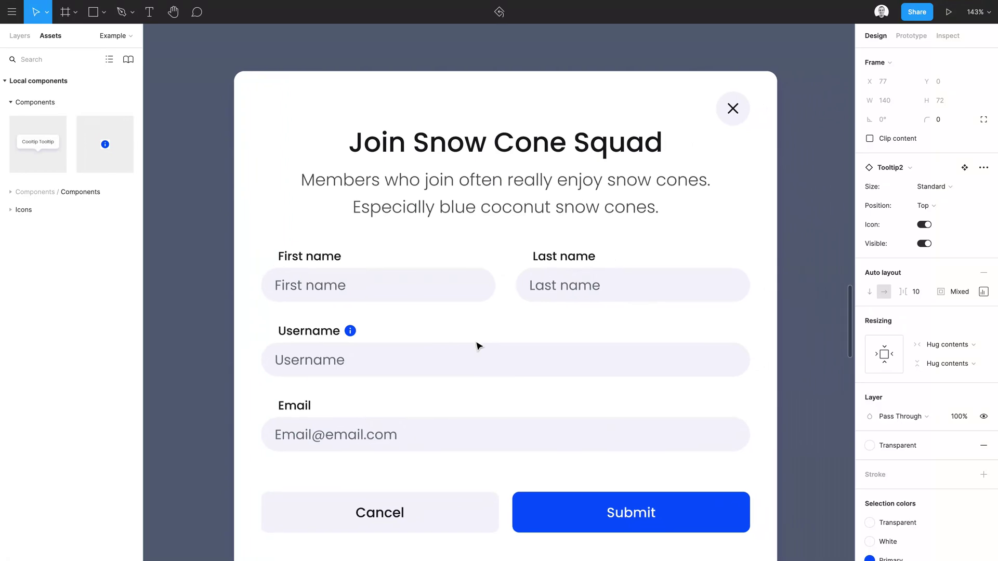
{"action": "key", "text": "Escape"}
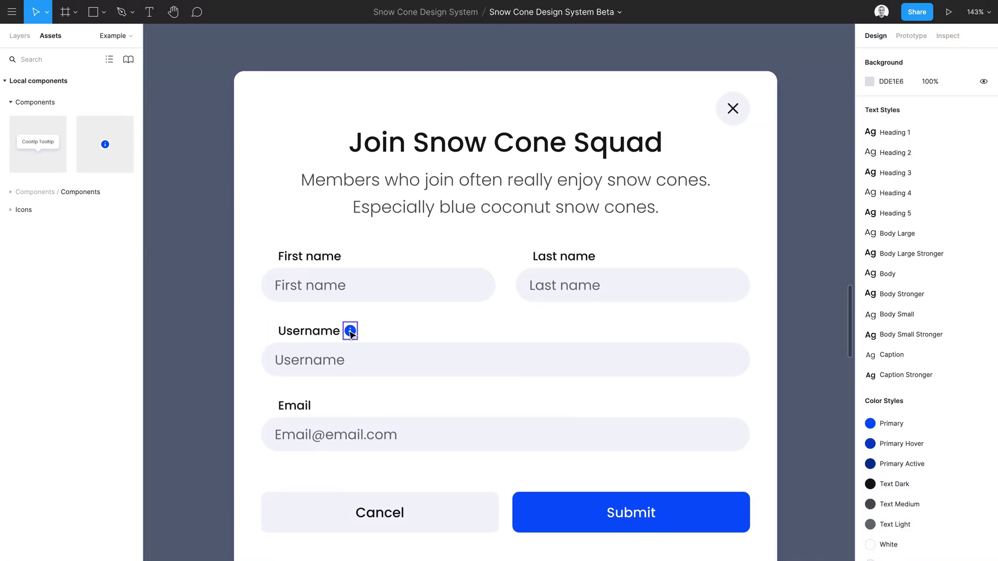
Show the Username tooltip and append 'what happens text gets longer' to its text.
{"action": "left_click", "coordinate": [351, 331], "text": "ctrl"}
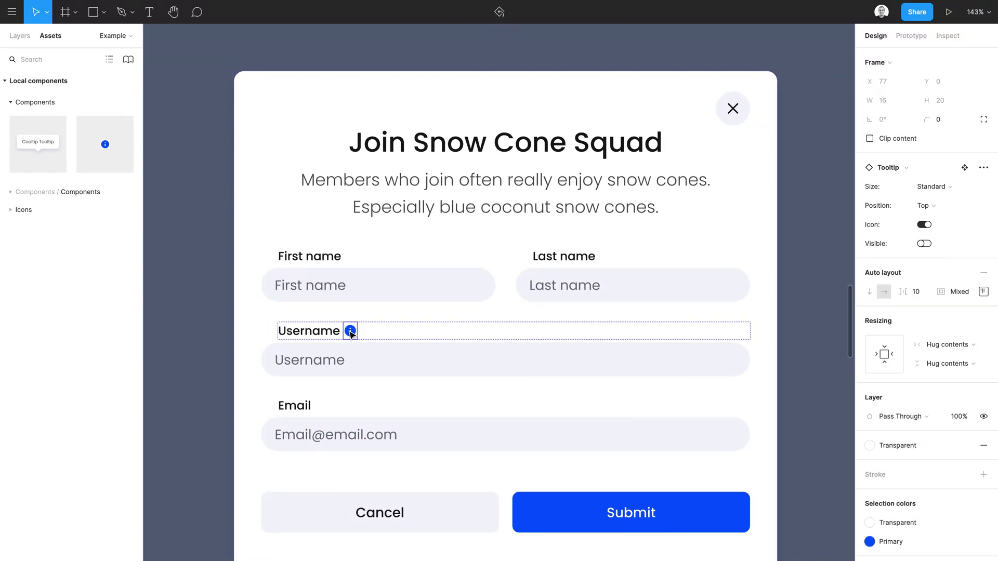
{"action": "left_click", "coordinate": [924, 244]}
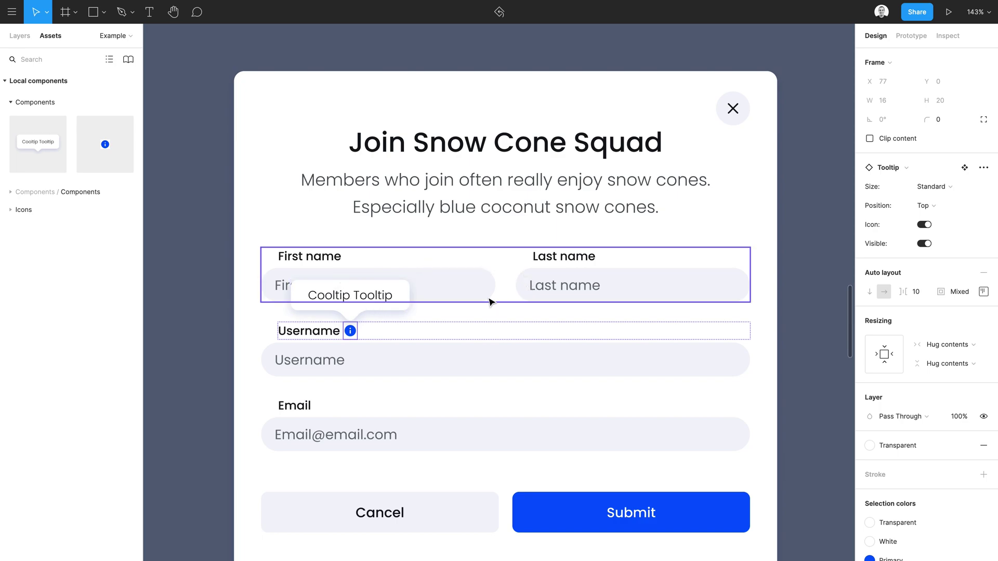
{"action": "double_click", "coordinate": [356, 296]}
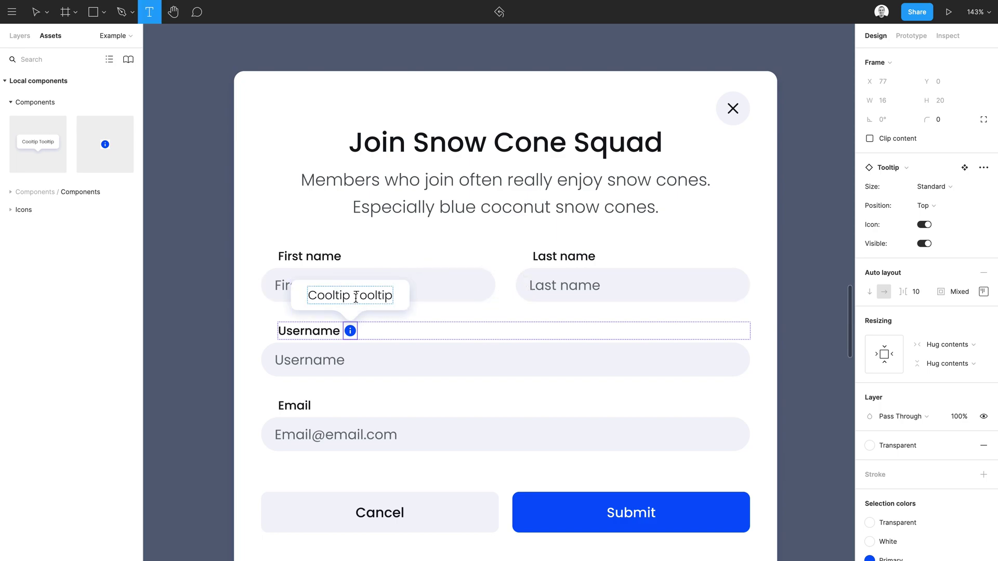
{"action": "key", "text": "End"}
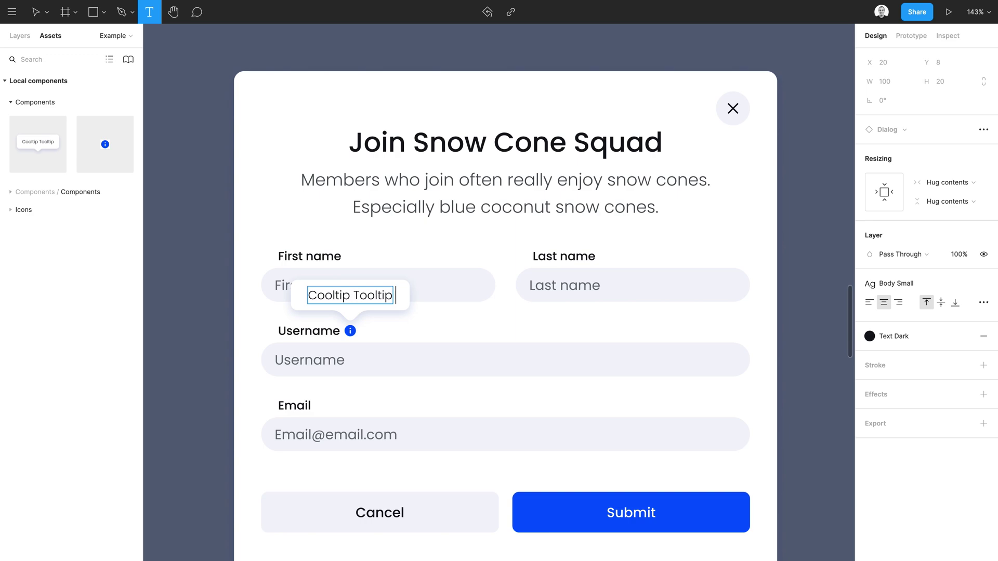
{"action": "type", "text": "what"}
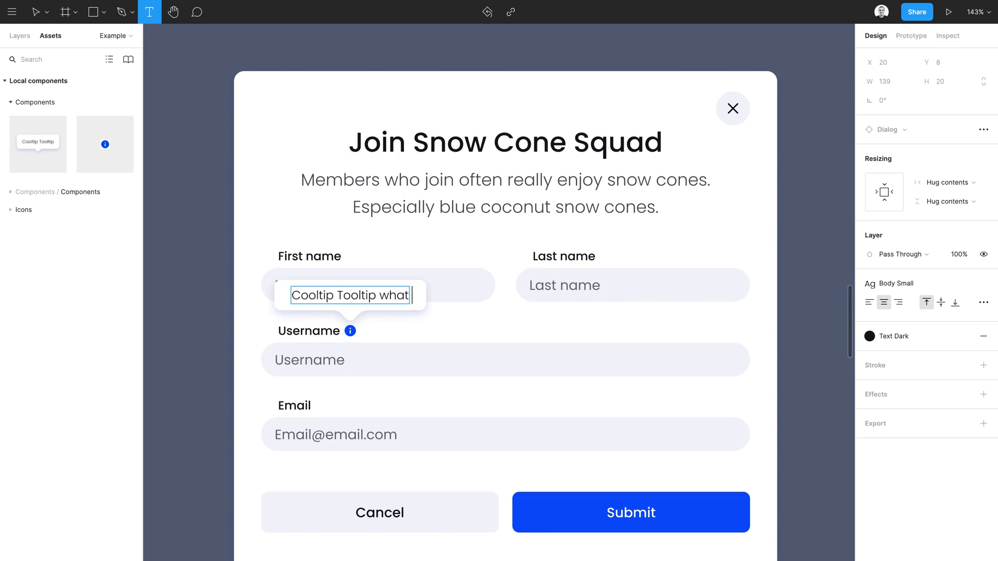
{"action": "type", "text": " happens t"}
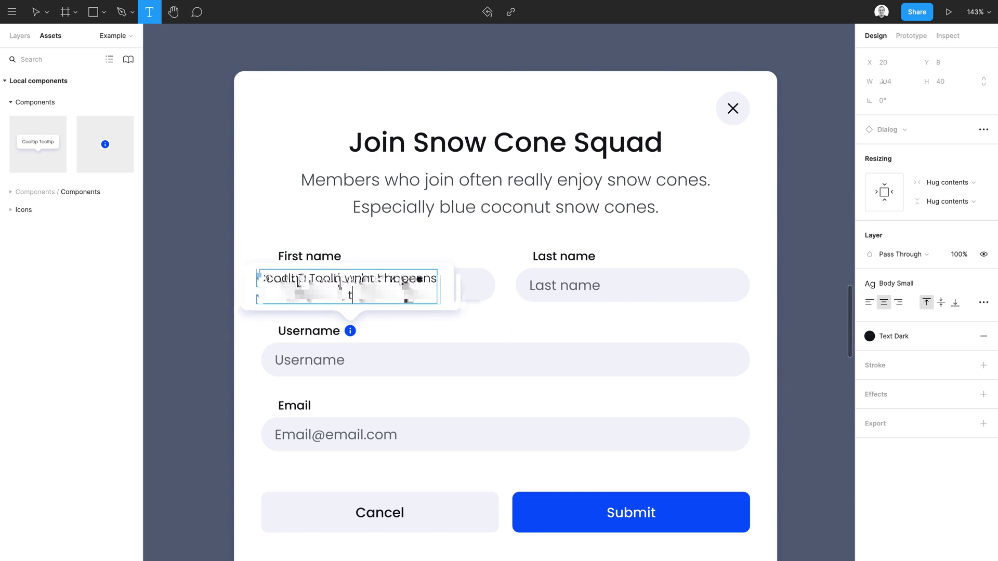
{"action": "type", "text": "ext gets"}
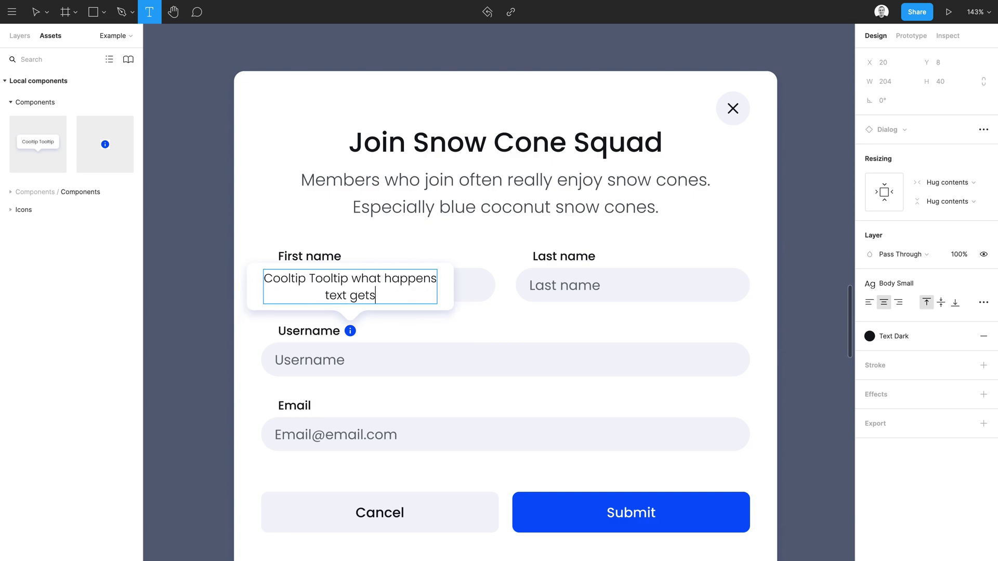
{"action": "type", "text": " longer"}
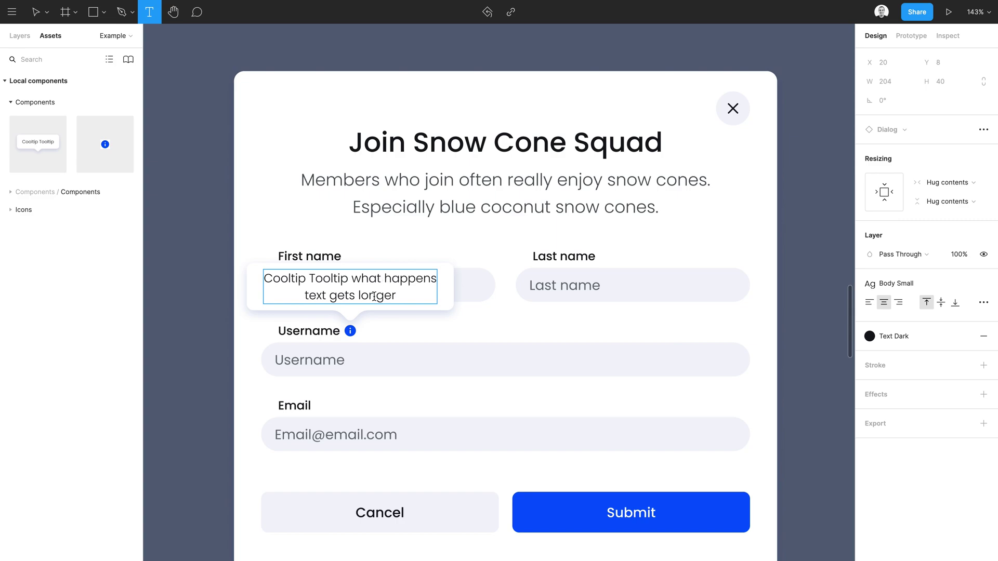
{"action": "key", "text": "Escape"}
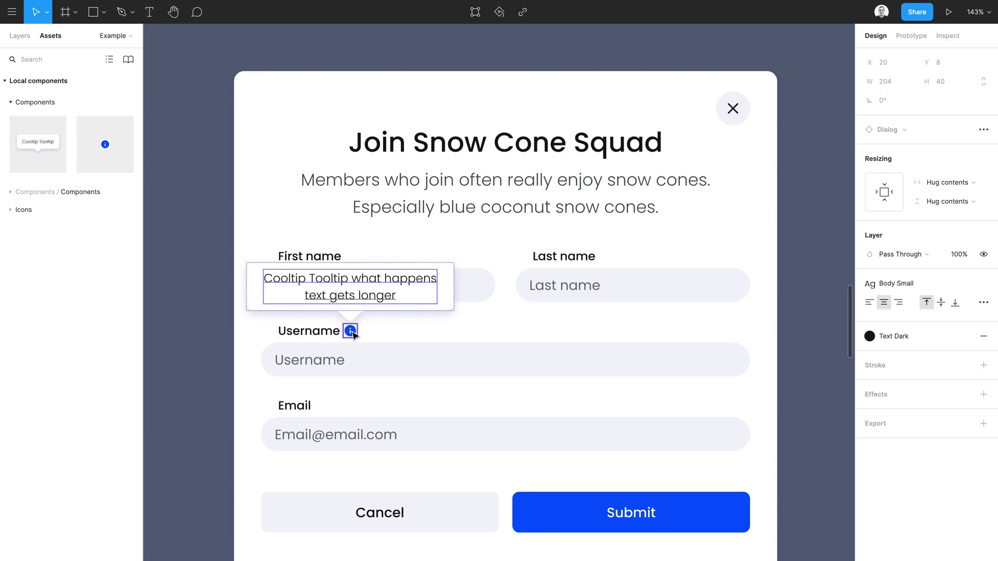
{"action": "left_click", "coordinate": [798, 343]}
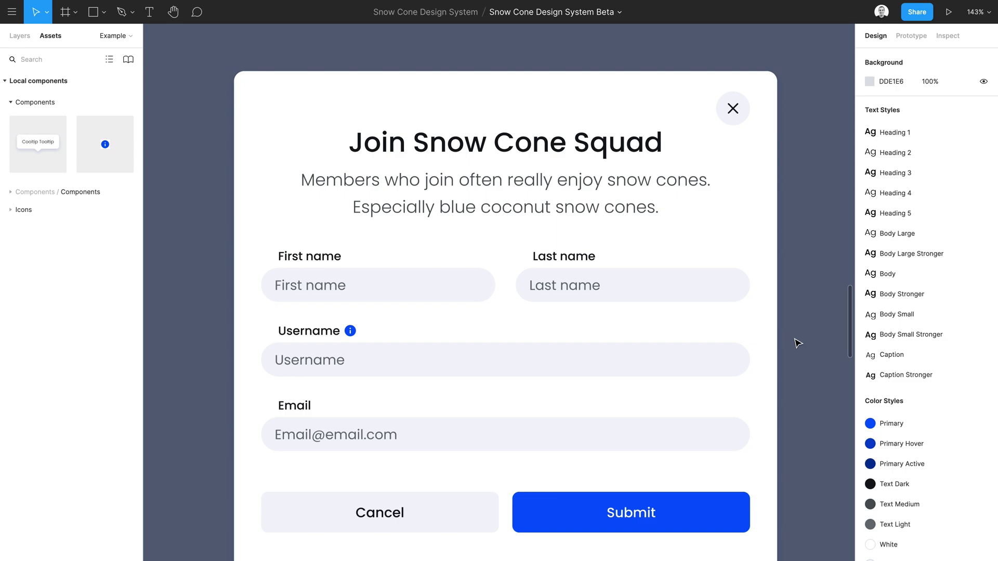
Set the Dialog frame's width to 360 and scroll down to view the reflowed form.
{"action": "left_click", "coordinate": [697, 307]}
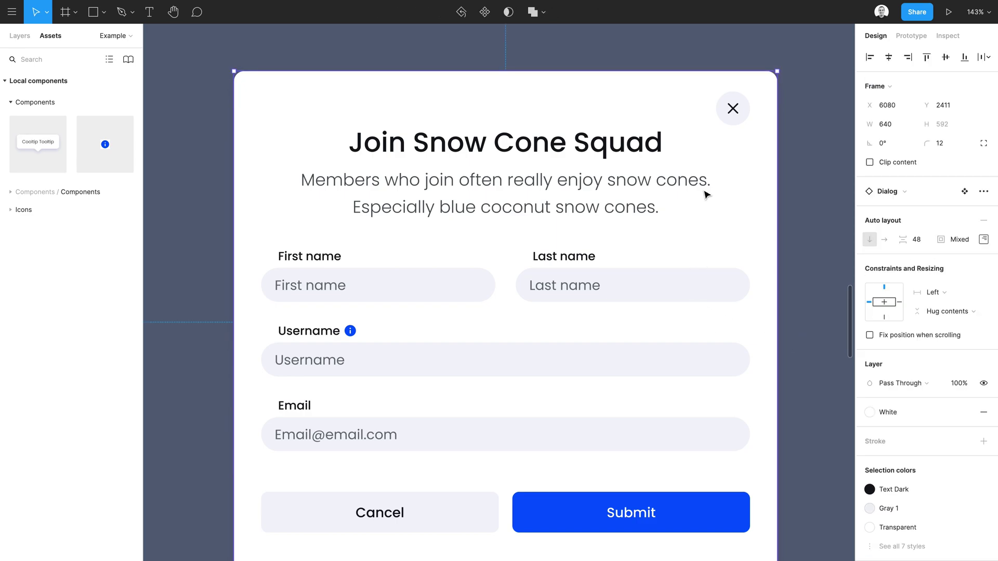
{"action": "left_click_drag", "start_coordinate": [777, 246], "coordinate": [557, 301]}
{"action": "left_click", "coordinate": [903, 126]}
{"action": "type", "text": "3"}
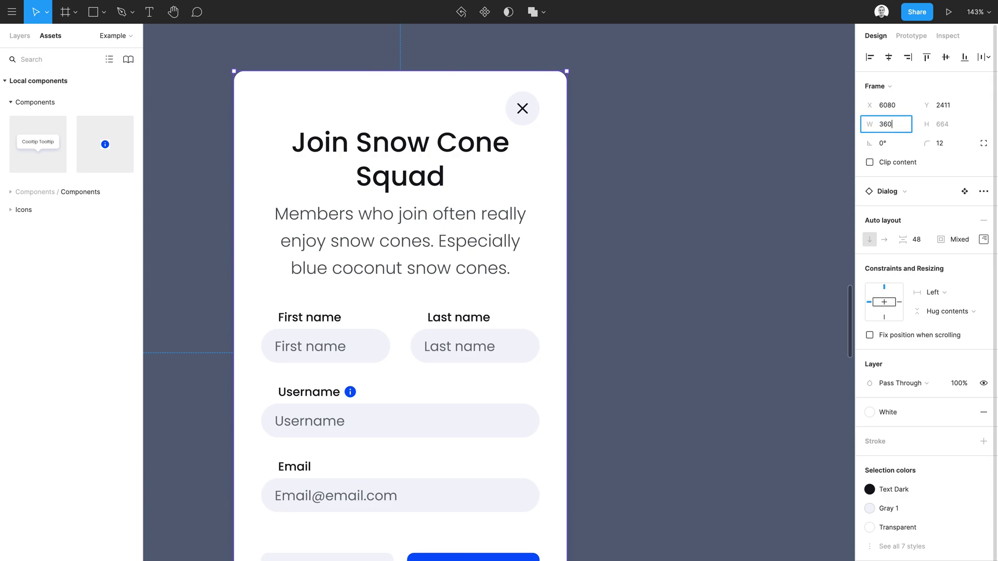
{"action": "type", "text": "60"}
{"action": "key", "text": "Tab"}
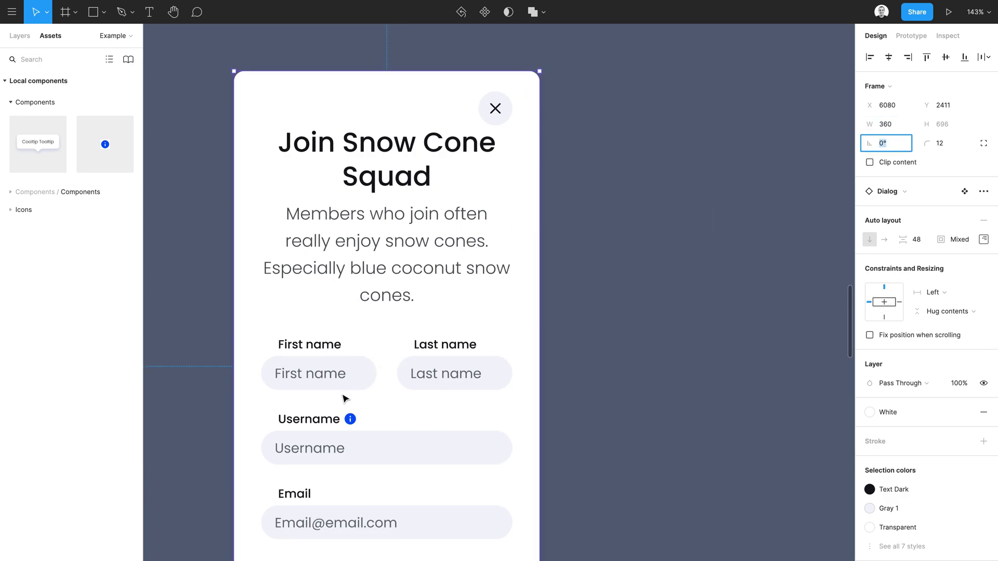
{"action": "scroll", "coordinate": [345, 398], "scroll_direction": "down", "scroll_amount": 1}
{"action": "scroll", "coordinate": [343, 398], "scroll_direction": "down", "scroll_amount": 1}
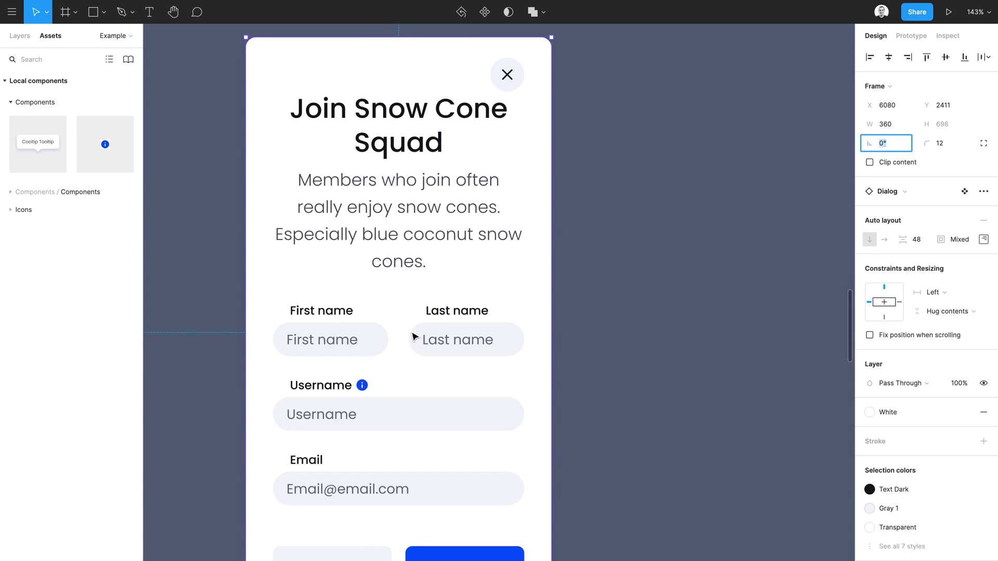
{"action": "scroll", "coordinate": [345, 338], "scroll_direction": "down", "scroll_amount": 3}
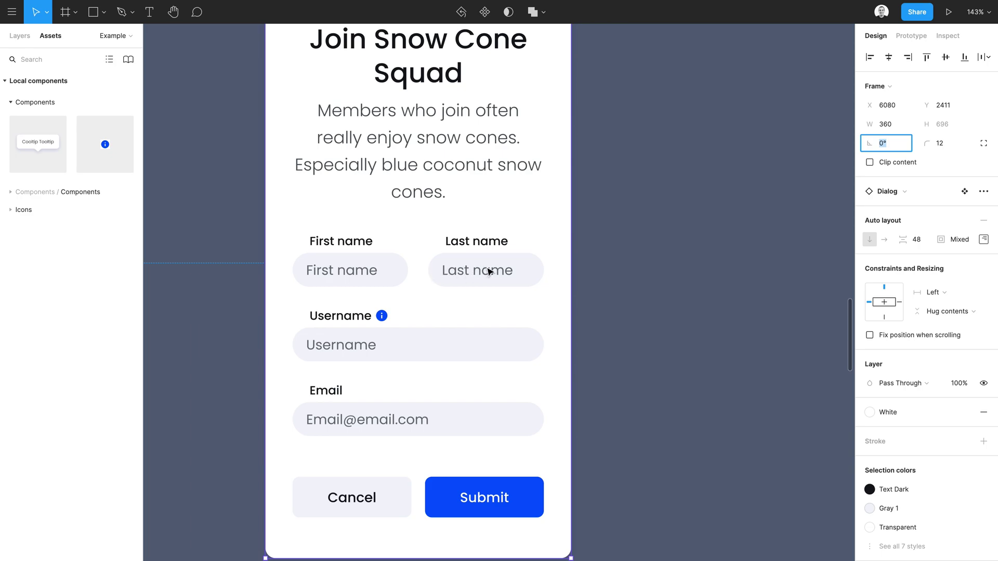
Set the first and last name row's auto-layout direction to Vertical.
{"action": "left_click", "coordinate": [472, 281]}
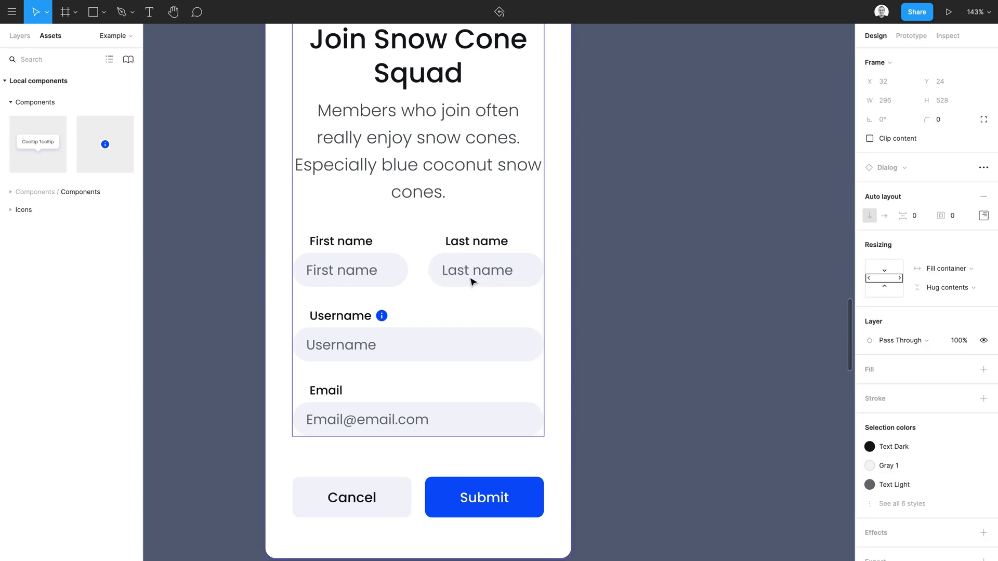
{"action": "double_click", "coordinate": [472, 281]}
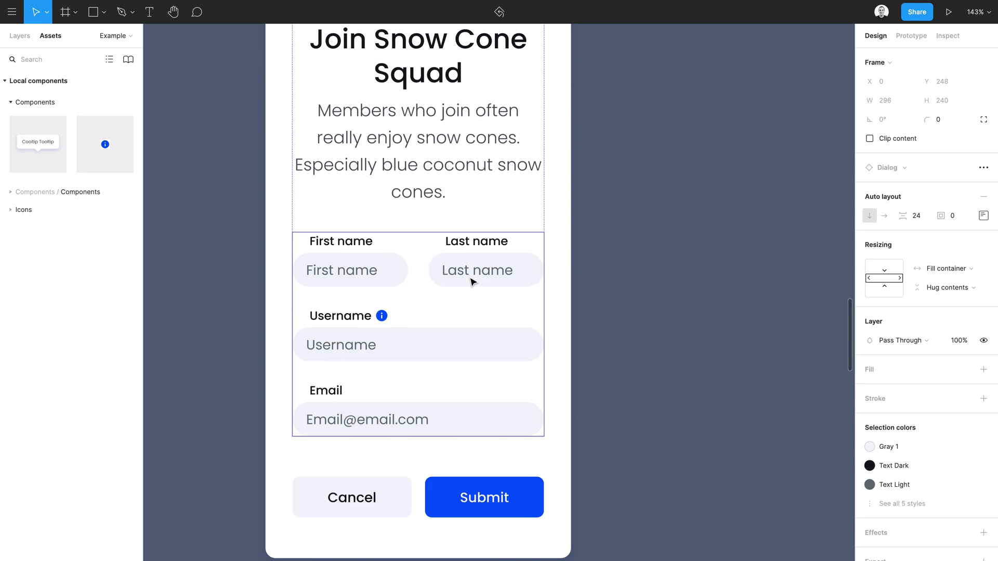
{"action": "double_click", "coordinate": [472, 281]}
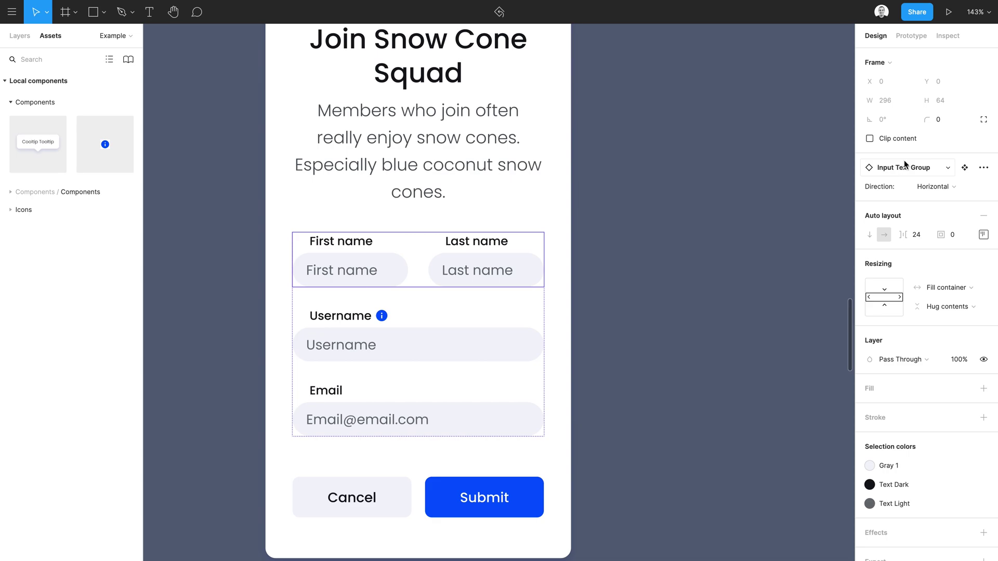
{"action": "left_click", "coordinate": [941, 186]}
{"action": "left_click", "coordinate": [939, 203]}
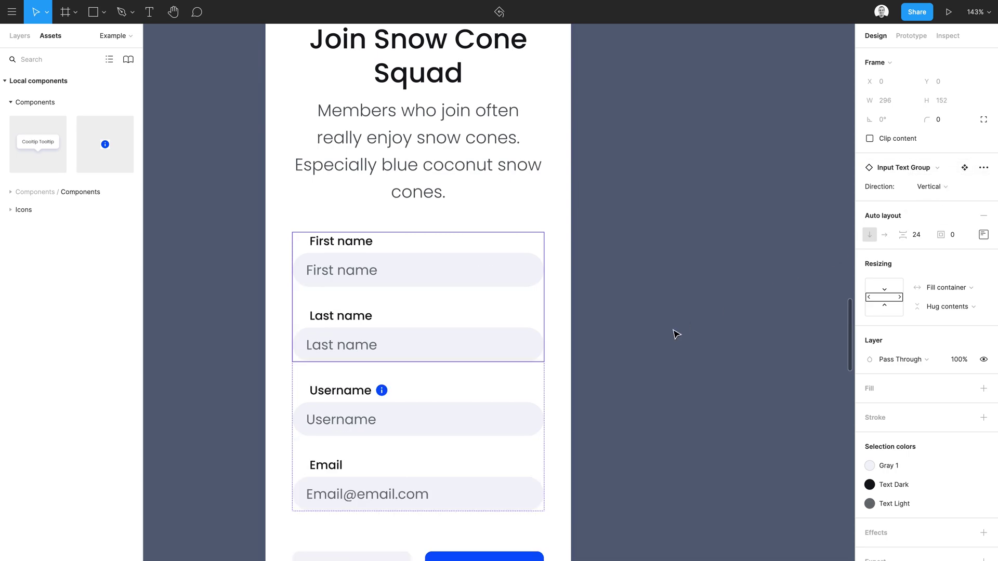
{"action": "left_click", "coordinate": [608, 389]}
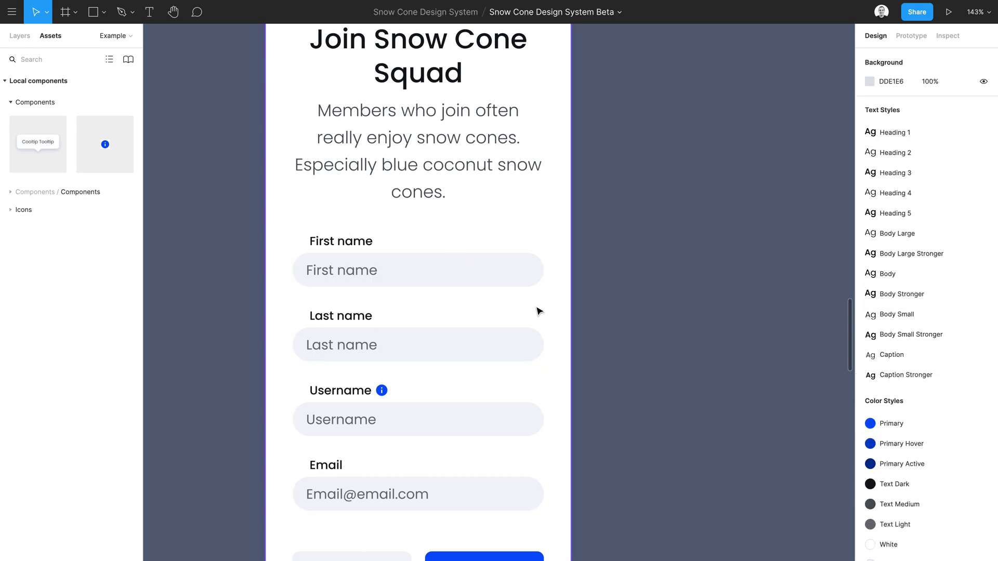
{"action": "scroll", "coordinate": [538, 311], "scroll_direction": "down", "scroll_amount": 4}
Try stacking Cancel and Submit vertically, undo it, and fit the dialog in view.
{"action": "left_click", "coordinate": [419, 401]}
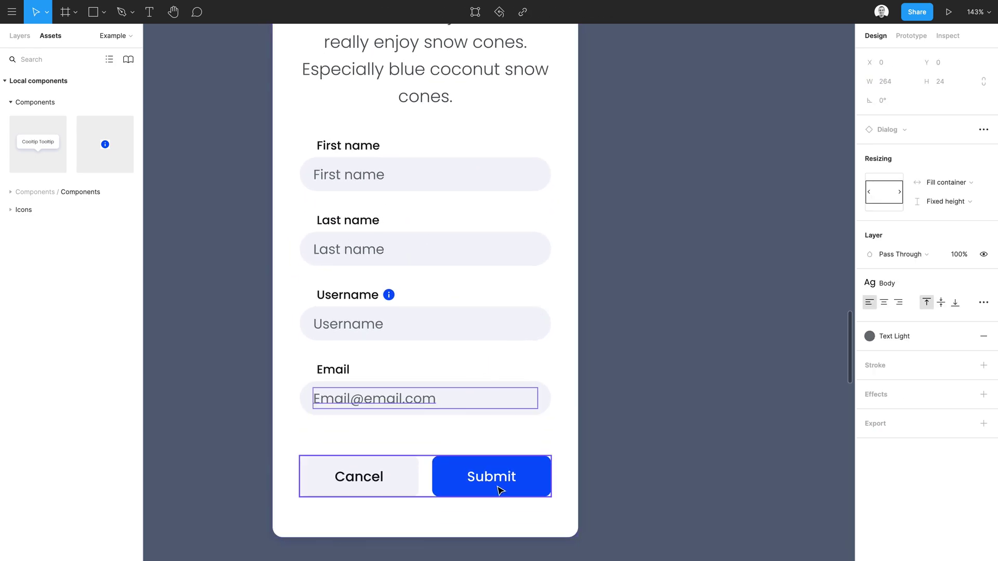
{"action": "left_click", "coordinate": [500, 491]}
{"action": "left_click", "coordinate": [928, 184]}
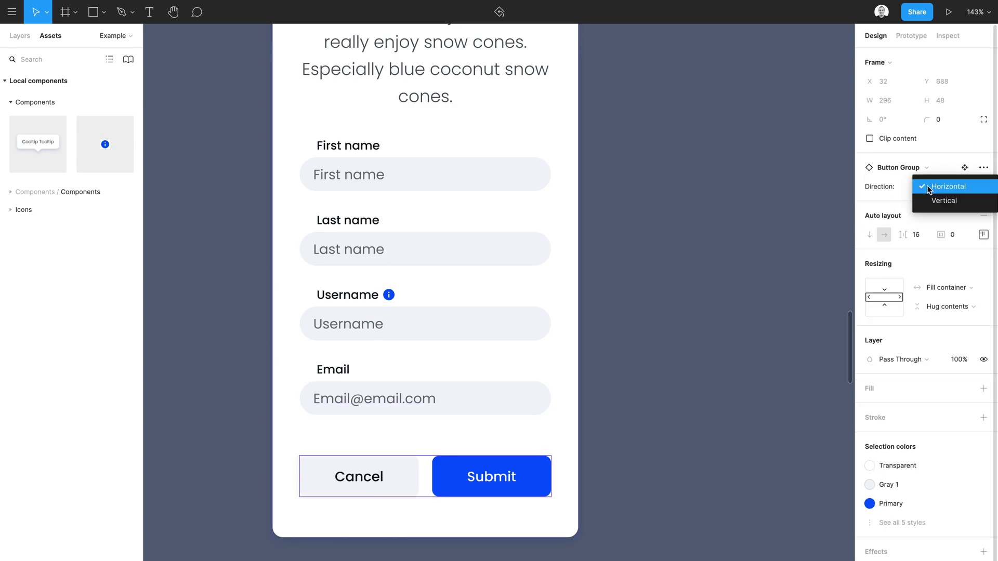
{"action": "left_click", "coordinate": [934, 200]}
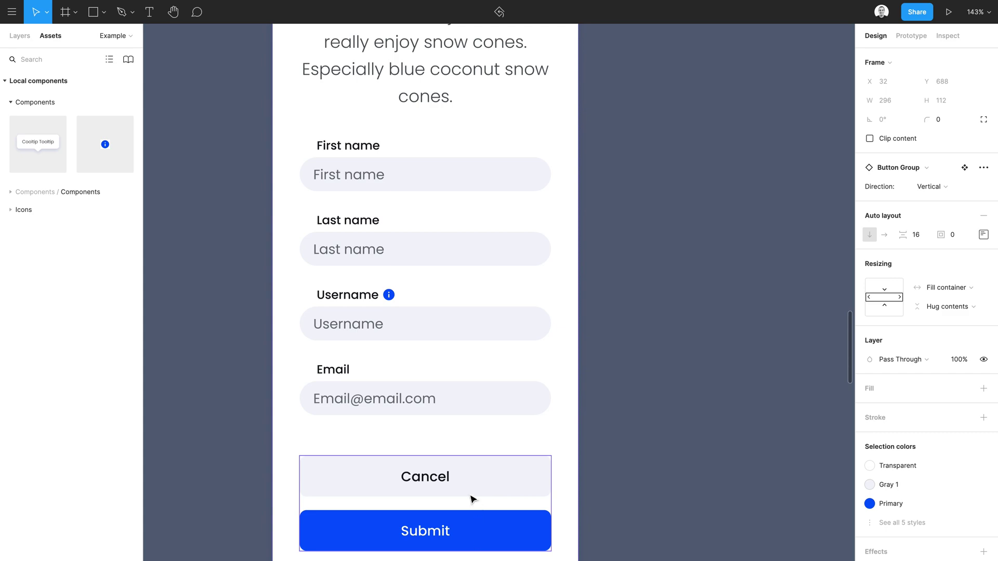
{"action": "double_click", "coordinate": [445, 532]}
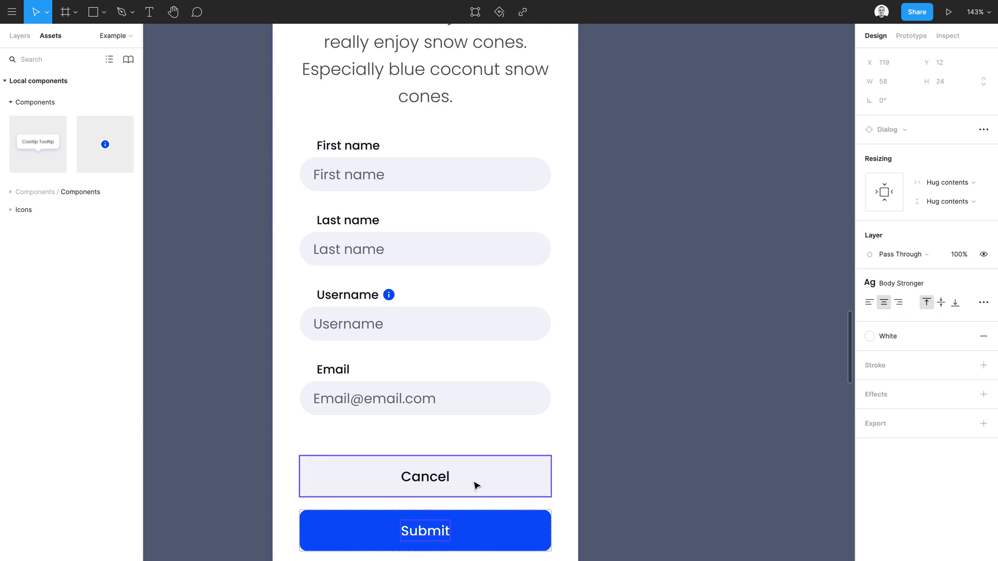
{"action": "left_click", "coordinate": [475, 484]}
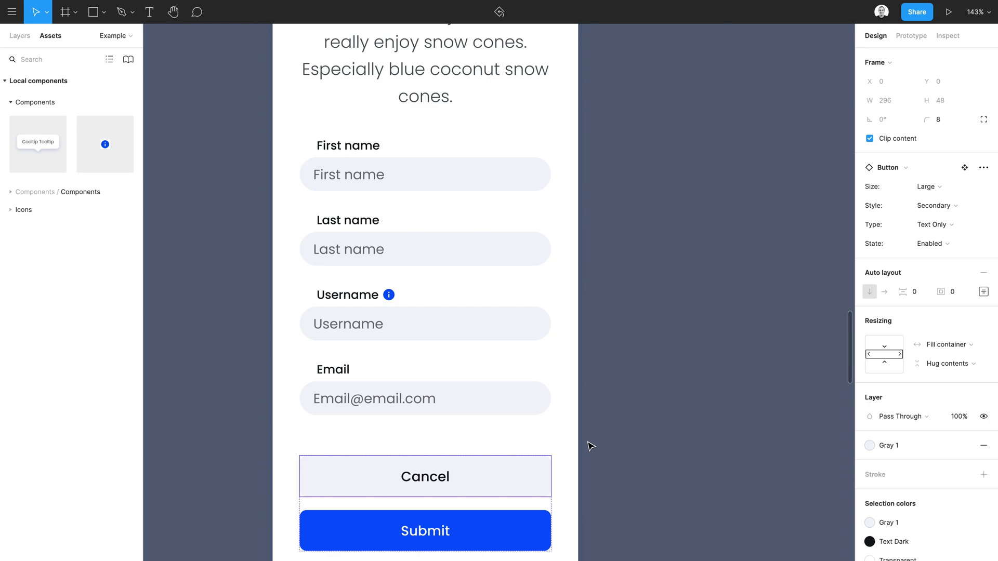
{"action": "key", "text": "ctrl+z"}
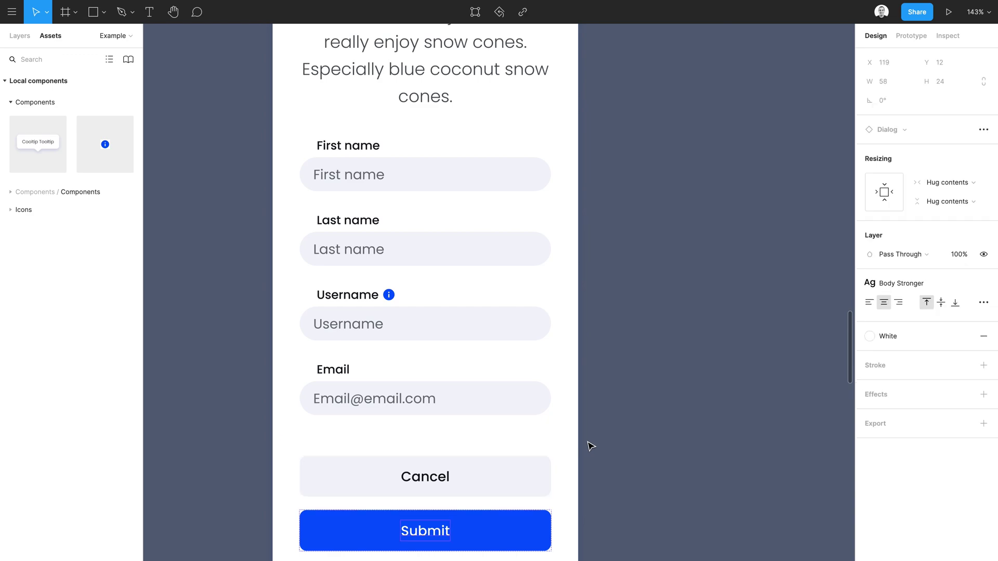
{"action": "key", "text": "Escape"}
{"action": "key", "text": "Escape"}
{"action": "key", "text": "Escape"}
{"action": "key", "text": "shift+2"}
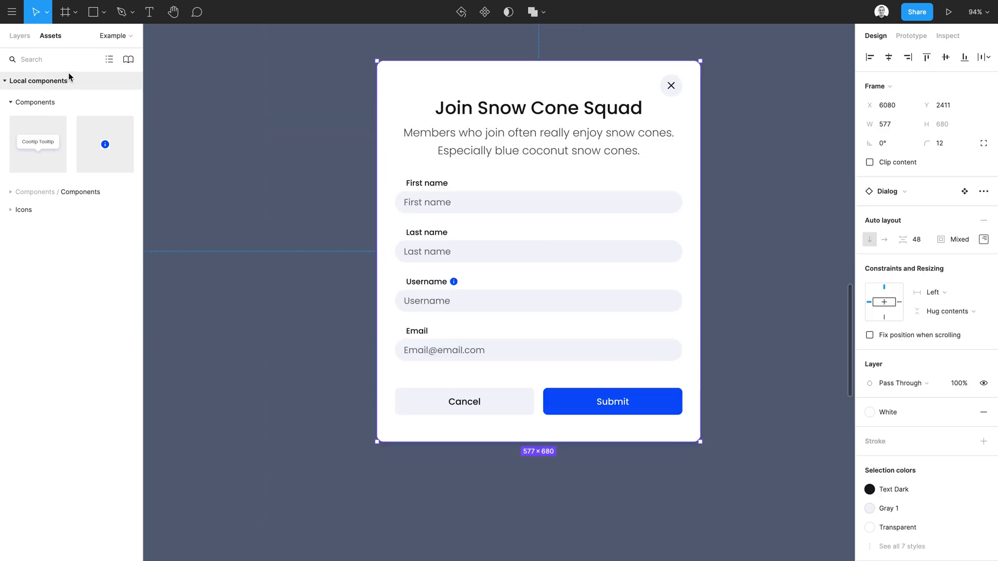
Go to the Demo page from the Layers tab's Pages list.
{"action": "left_click", "coordinate": [21, 38]}
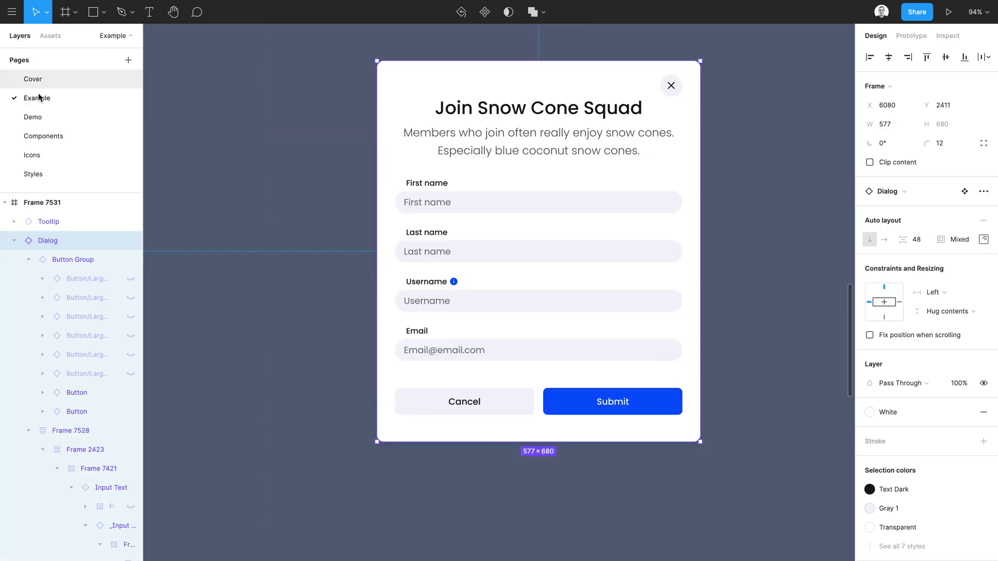
{"action": "left_click", "coordinate": [36, 118]}
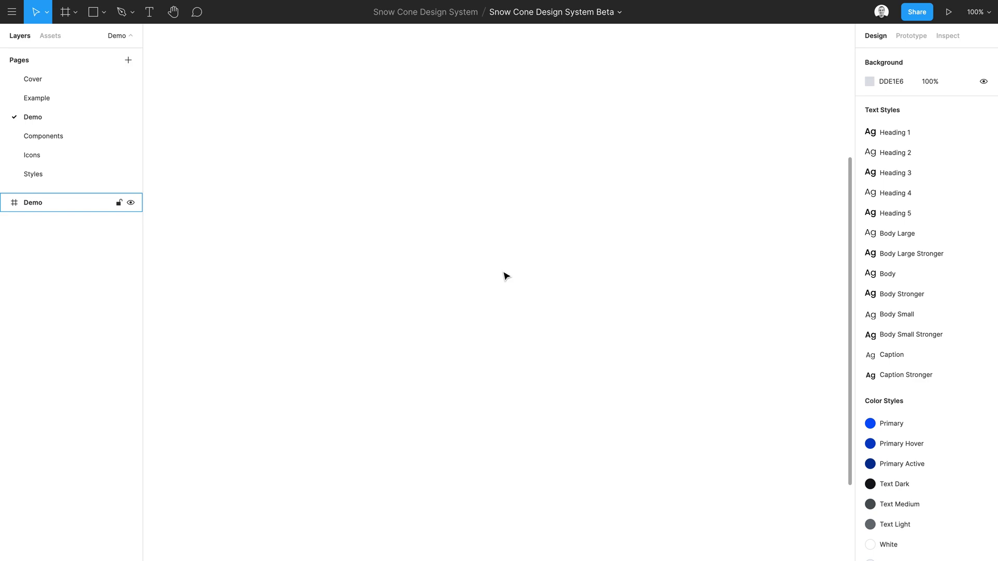
Add a text layer on the canvas reading 'Cooltip Tooltip'.
{"action": "key", "text": "t"}
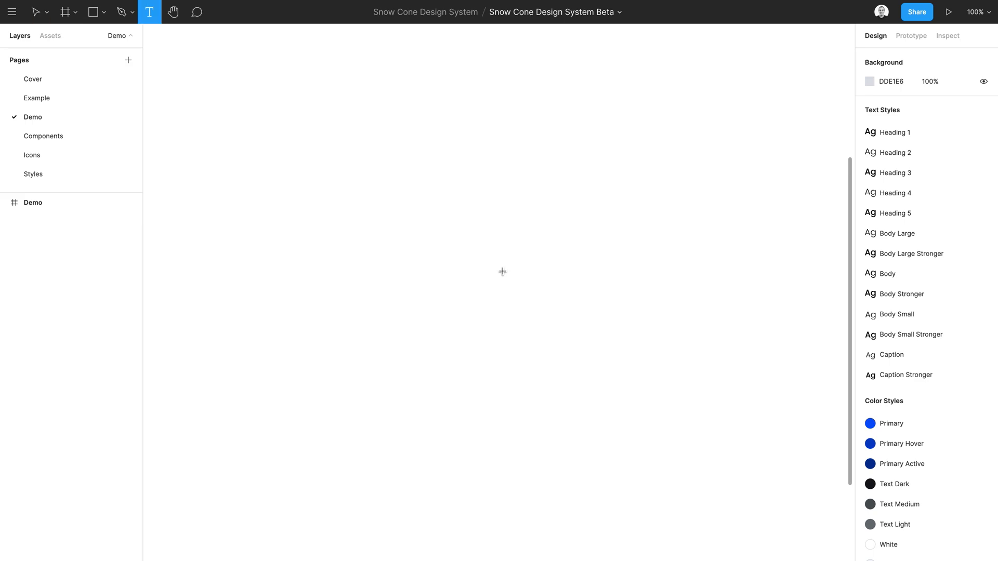
{"action": "left_click", "coordinate": [440, 277]}
{"action": "type", "text": "Cooltip"}
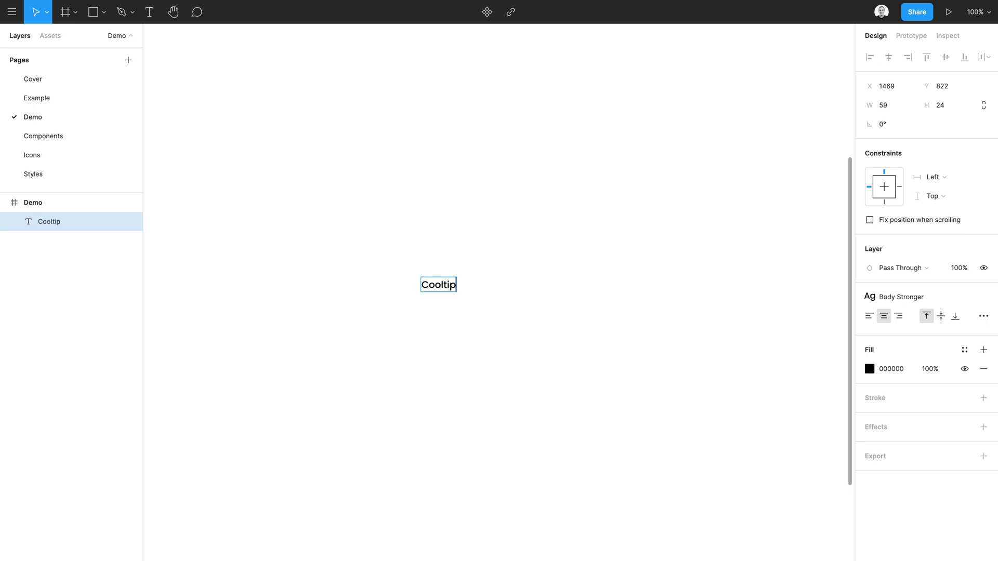
{"action": "type", "text": " tooltip"}
{"action": "key", "text": "Delete"}
{"action": "type", "text": "T"}
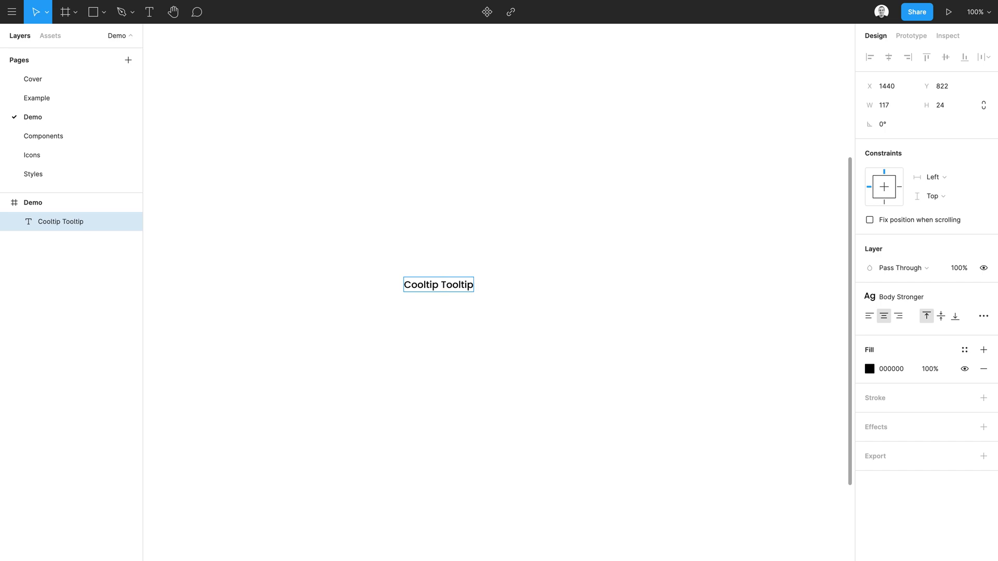
{"action": "key", "text": "Escape"}
{"action": "scroll", "coordinate": [445, 280], "scroll_direction": "up", "scroll_amount": 5}
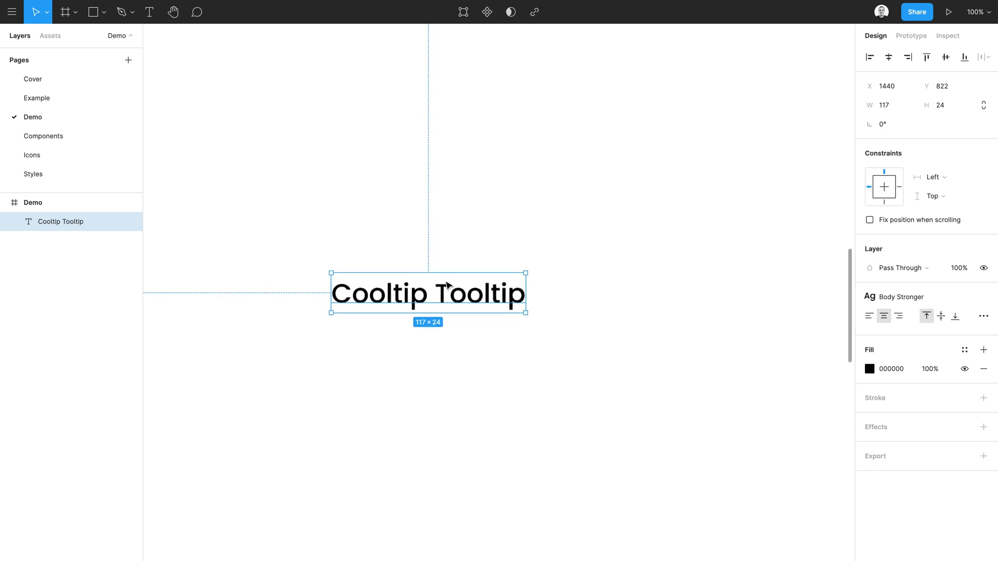
Wrap the text in auto layout with 0 spacing, 12/16 padding, and centred content.
{"action": "key", "text": "shift+a"}
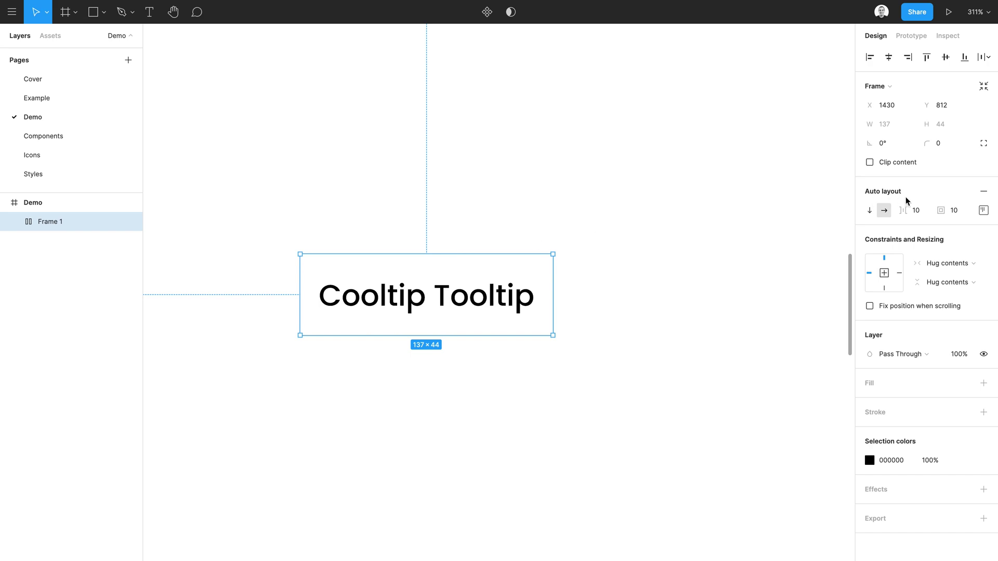
{"action": "left_click", "coordinate": [918, 210]}
{"action": "key", "text": "Tab"}
{"action": "key", "text": "Tab"}
{"action": "key", "text": "Tab"}
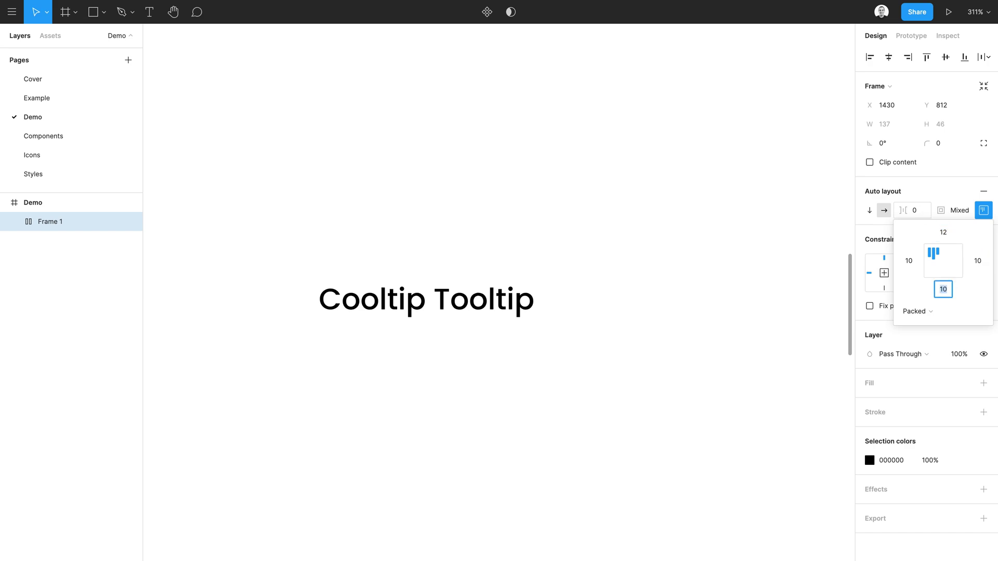
{"action": "key", "text": "Tab"}
{"action": "type", "text": "16"}
{"action": "key", "text": "Tab"}
{"action": "key", "text": "Tab"}
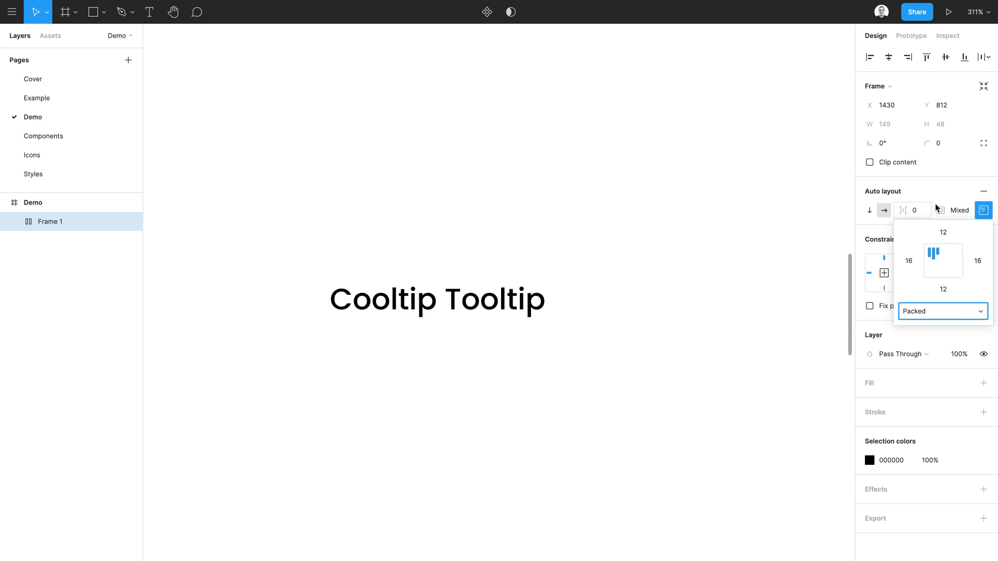
{"action": "left_click", "coordinate": [945, 265]}
{"action": "left_click", "coordinate": [642, 379]}
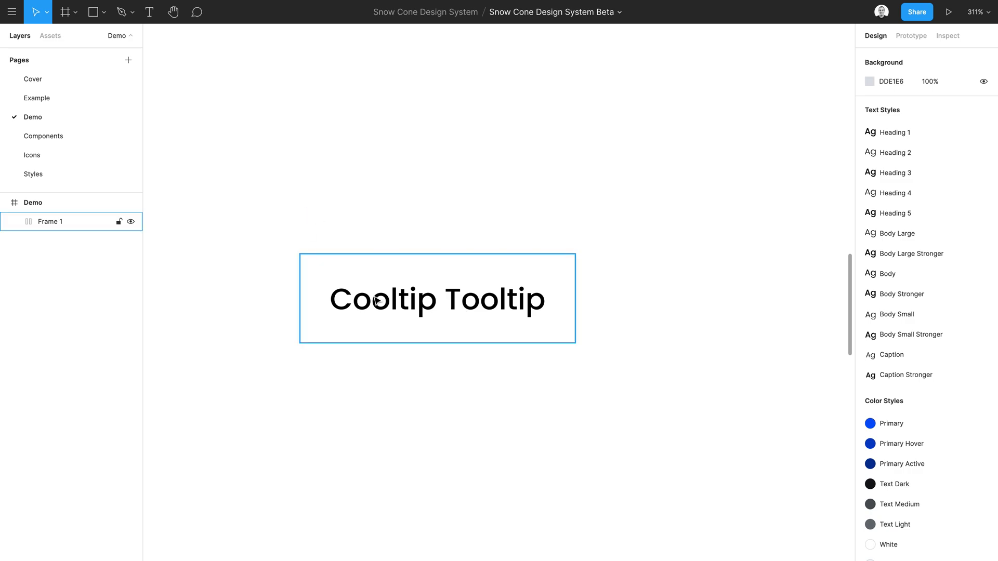
Give the tooltip text the Text Dark colour style.
{"action": "left_click", "coordinate": [378, 300]}
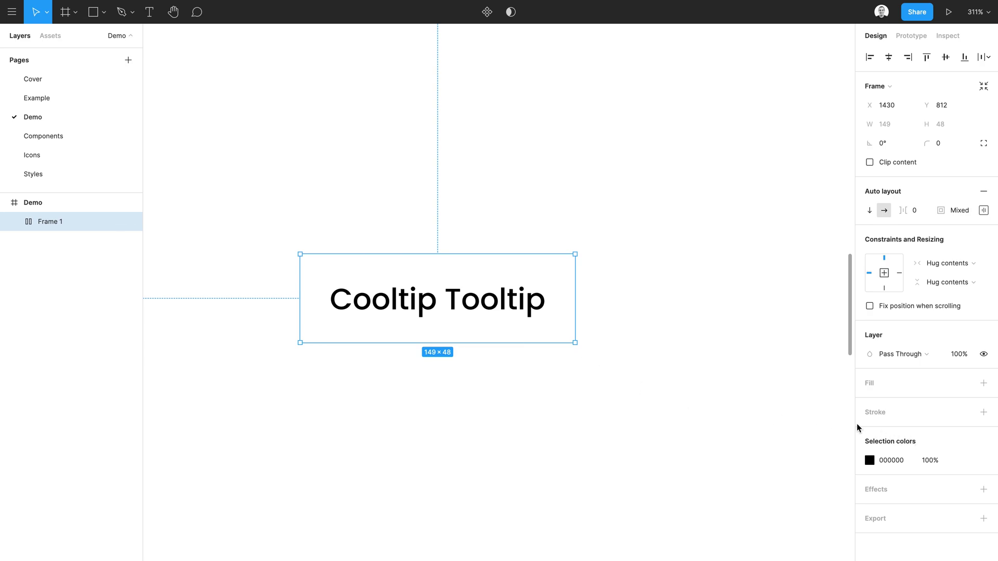
{"action": "double_click", "coordinate": [486, 314]}
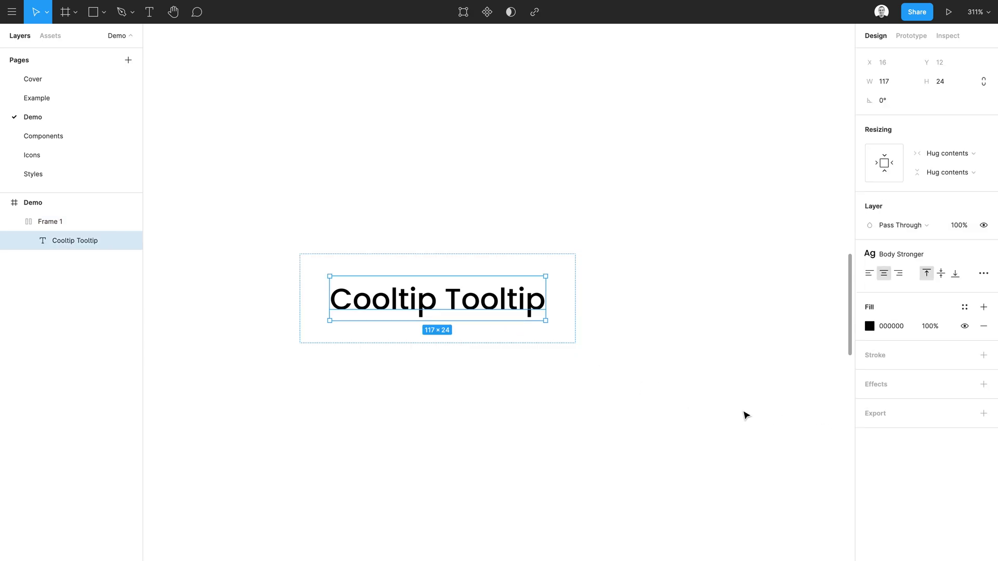
{"action": "left_click", "coordinate": [964, 308]}
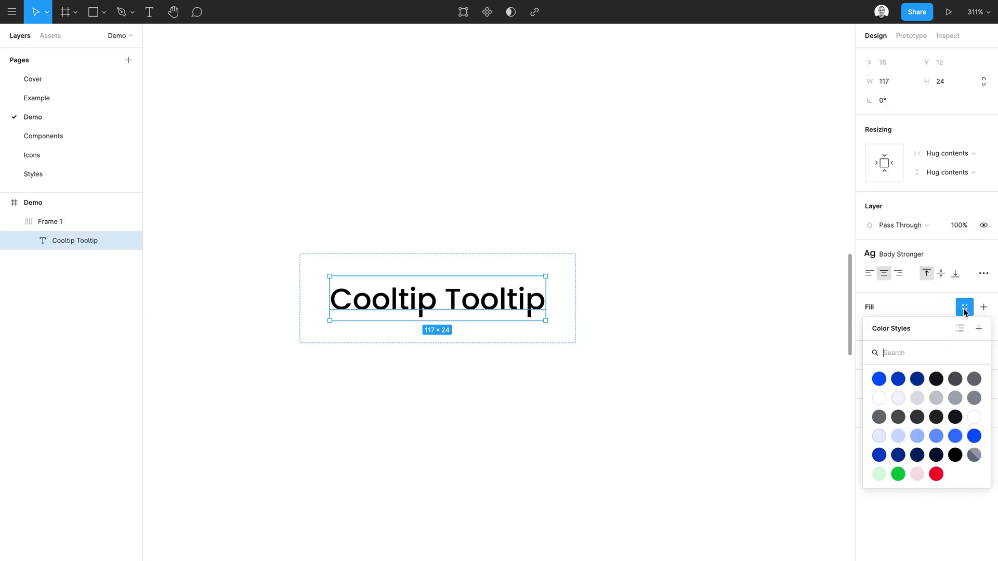
{"action": "left_click", "coordinate": [935, 383]}
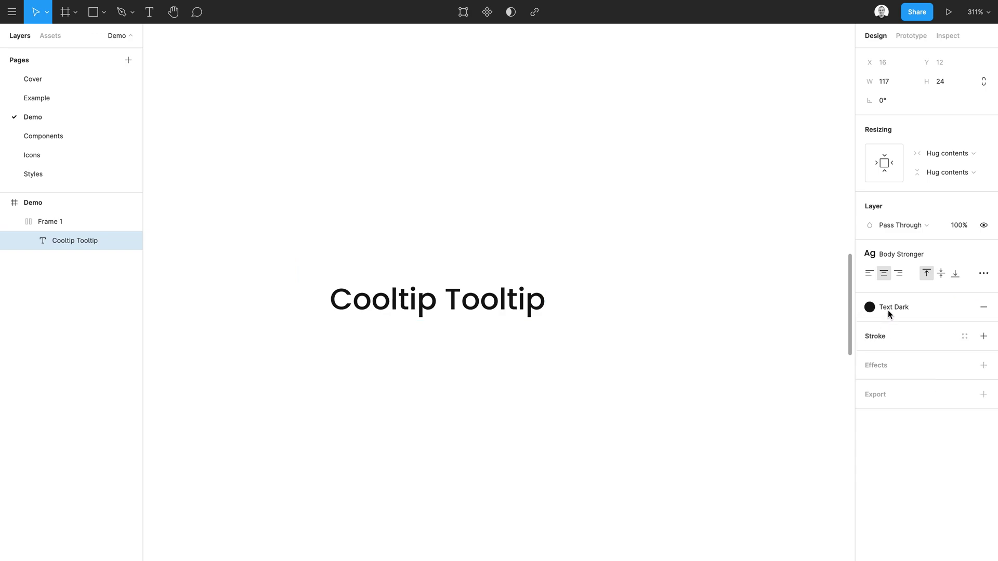
Fill the tooltip frame with Gray 1 and set its corner radius to 8.
{"action": "left_click", "coordinate": [550, 339]}
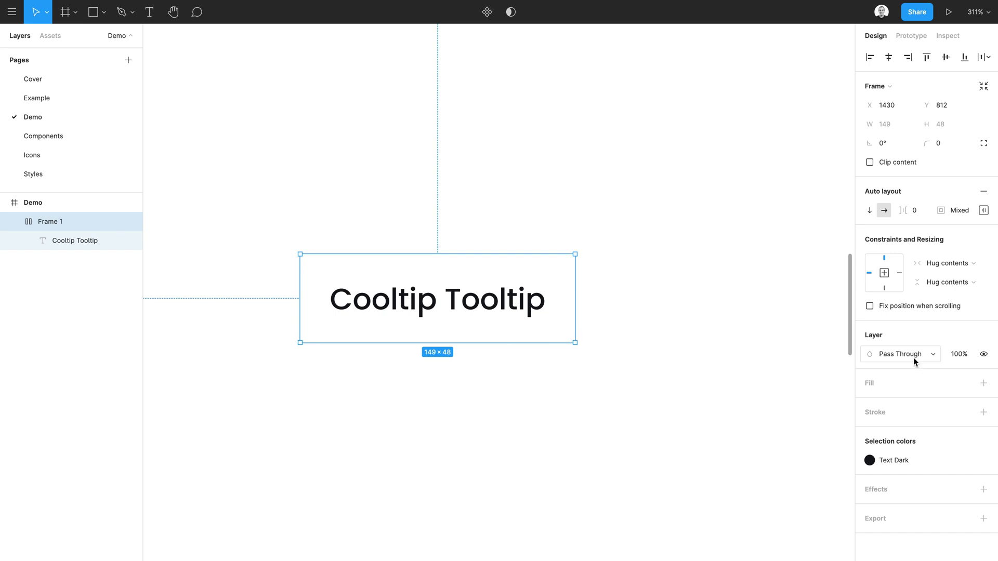
{"action": "left_click", "coordinate": [964, 384]}
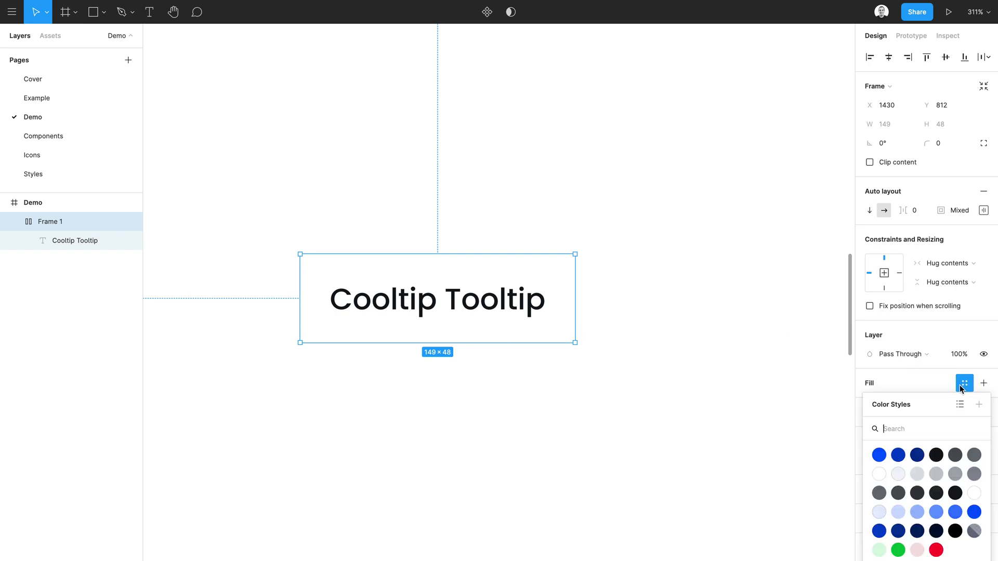
{"action": "left_click", "coordinate": [898, 474]}
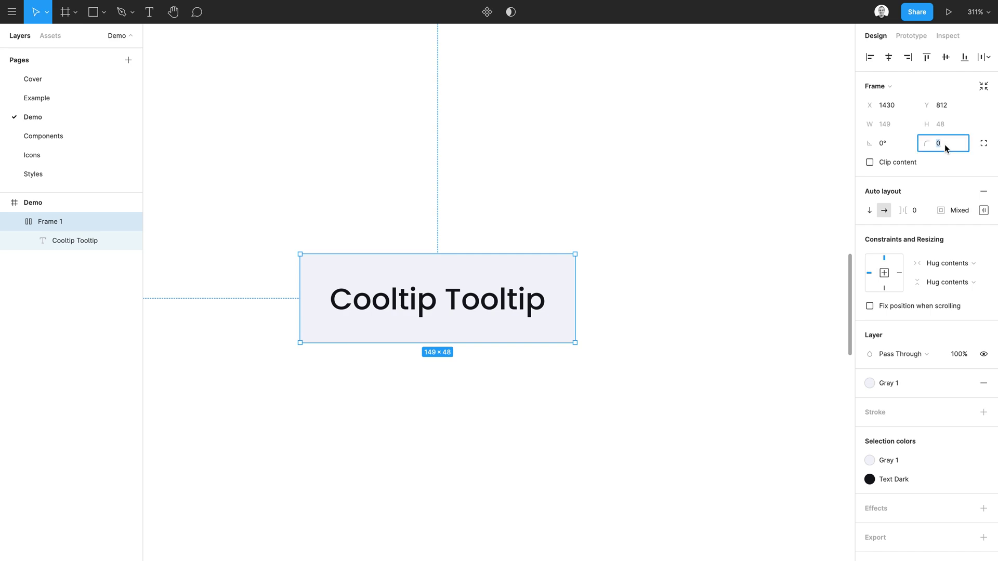
{"action": "type", "text": "8"}
{"action": "key", "text": "Tab"}
{"action": "left_click", "coordinate": [592, 352]}
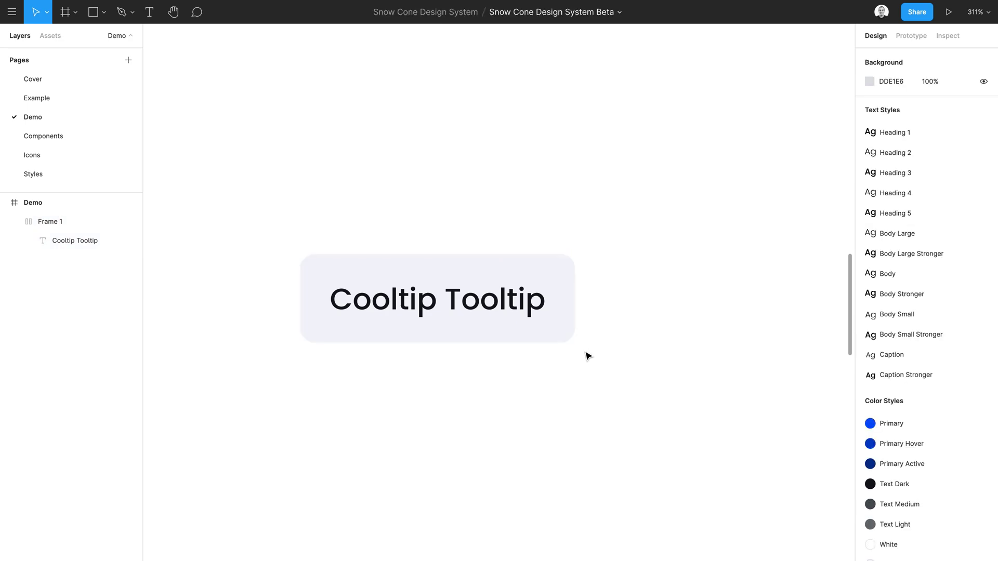
Apply the Body text style to the Cooltip Tooltip text.
{"action": "double_click", "coordinate": [490, 314]}
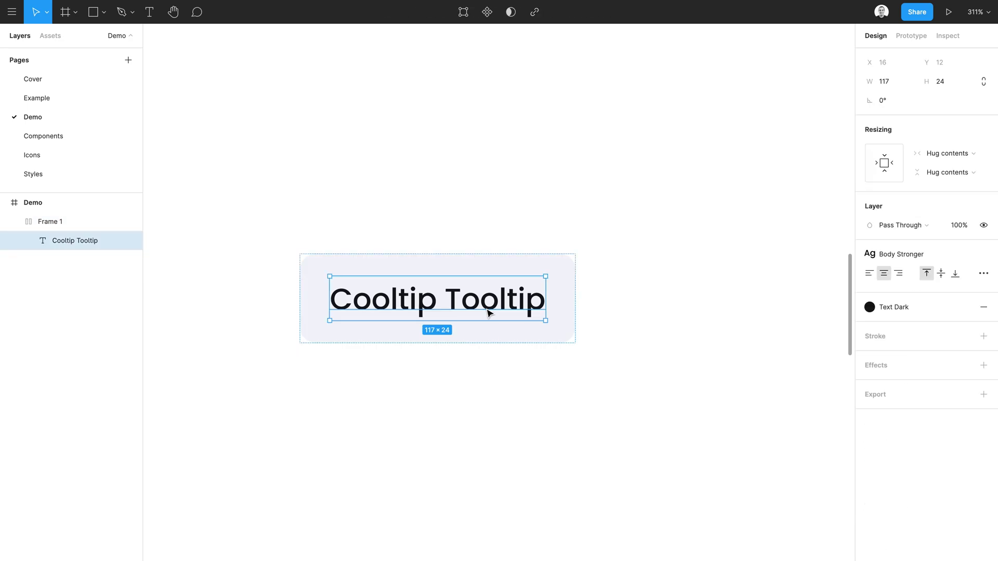
{"action": "left_click", "coordinate": [896, 254]}
{"action": "left_click", "coordinate": [899, 383]}
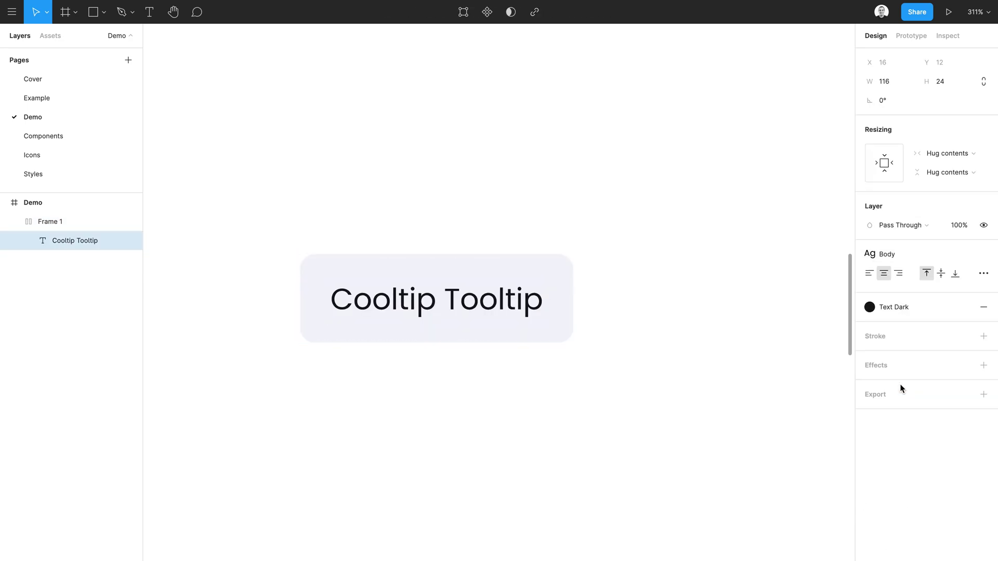
{"action": "left_click", "coordinate": [647, 410]}
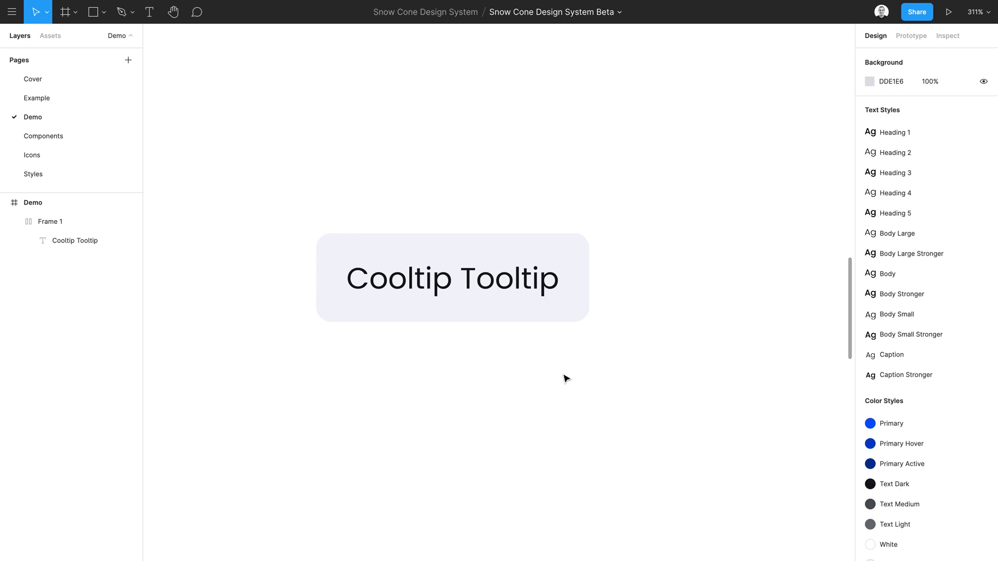
Draw a 28 × 10 rectangle below the tooltip.
{"action": "scroll", "coordinate": [455, 373], "scroll_direction": "down", "scroll_amount": 1}
{"action": "scroll", "coordinate": [454, 373], "scroll_direction": "up", "scroll_amount": 2}
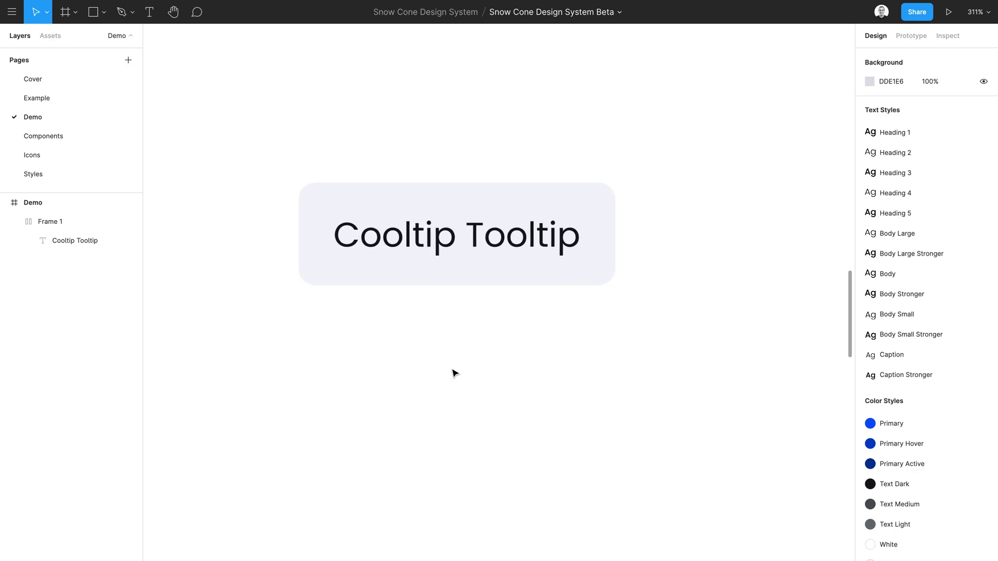
{"action": "key", "text": "r"}
{"action": "left_click_drag", "start_coordinate": [379, 344], "coordinate": [446, 376]}
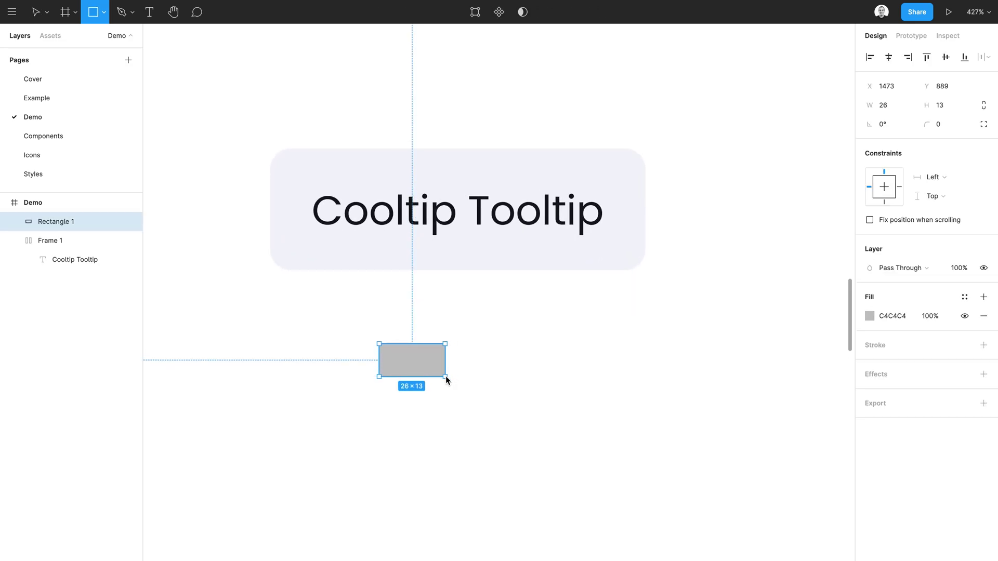
{"action": "type", "text": "28"}
{"action": "key", "text": "Tab"}
{"action": "type", "text": "10"}
{"action": "key", "text": "Return"}
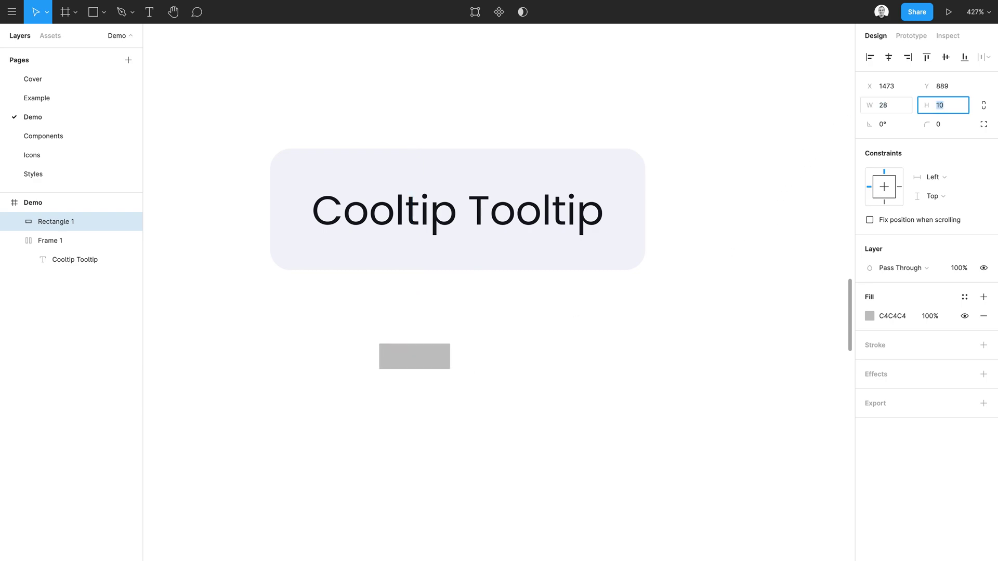
{"action": "left_click", "coordinate": [389, 410]}
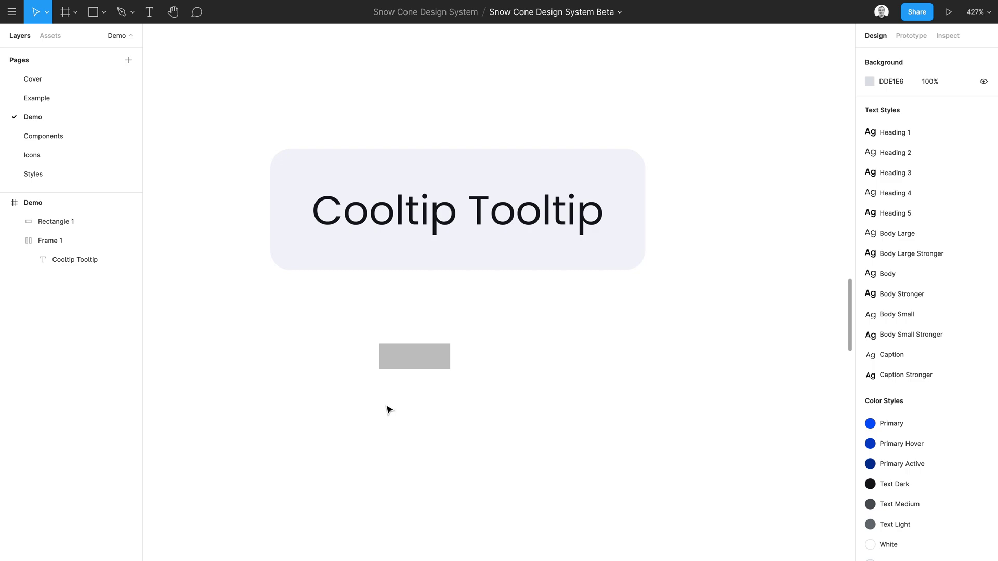
Draw a 4 × 4 square on the rectangle's top-left corner.
{"action": "scroll", "coordinate": [389, 410], "scroll_direction": "up", "scroll_amount": 5, "text": "ctrl"}
{"action": "key", "text": "r"}
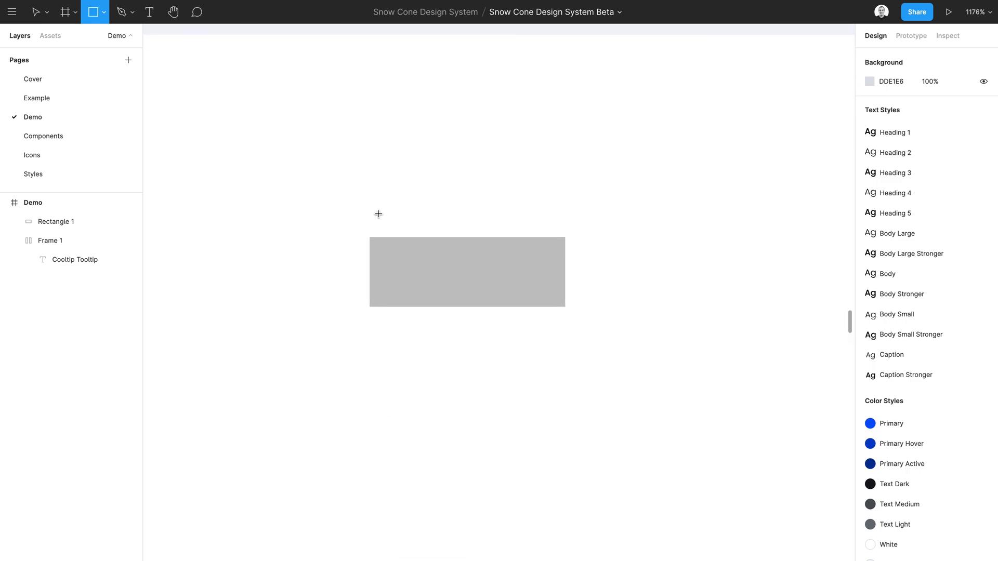
{"action": "mouse_move", "coordinate": [377, 210]}
{"action": "left_mouse_down"}
{"action": "mouse_move", "coordinate": [405, 238]}
{"action": "mouse_move", "coordinate": [550, 225]}
{"action": "left_mouse_up"}
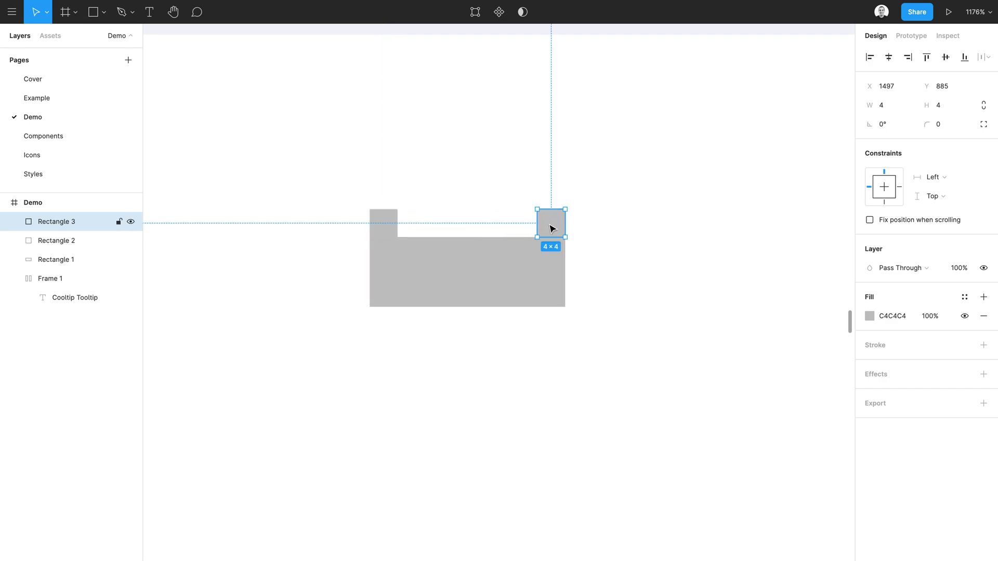
{"action": "left_click", "coordinate": [421, 229]}
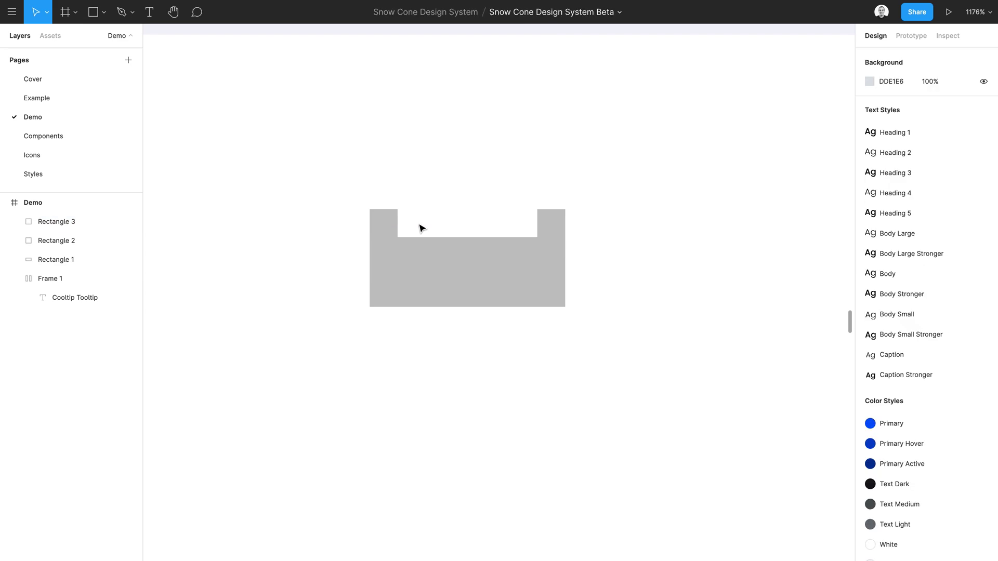
{"action": "key", "text": "p"}
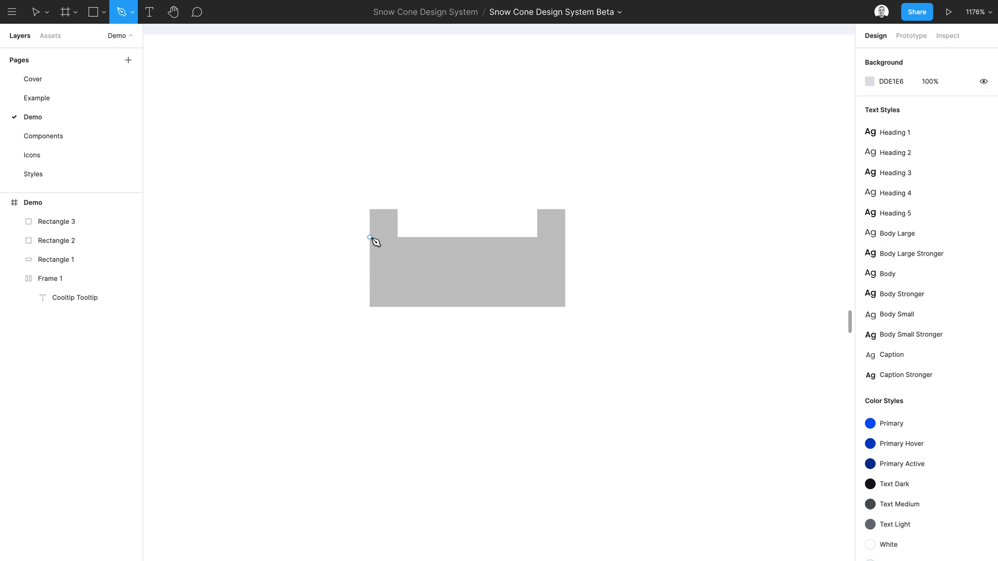
Pen a closed Vector 1 across the grey shape's top edge, dipping to its bottom centre.
{"action": "scroll", "coordinate": [371, 239], "scroll_direction": "up", "scroll_amount": 5}
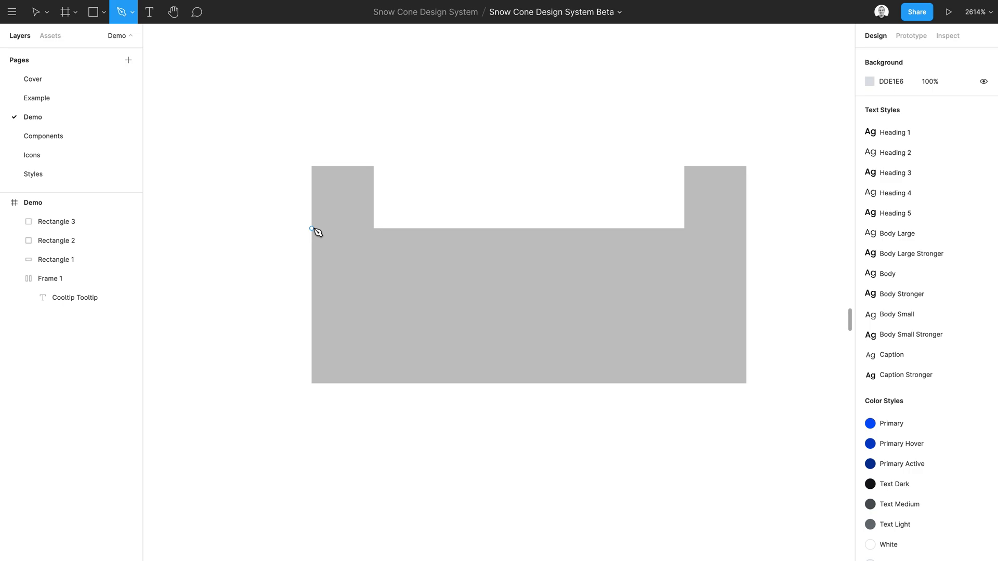
{"action": "left_click", "coordinate": [312, 228]}
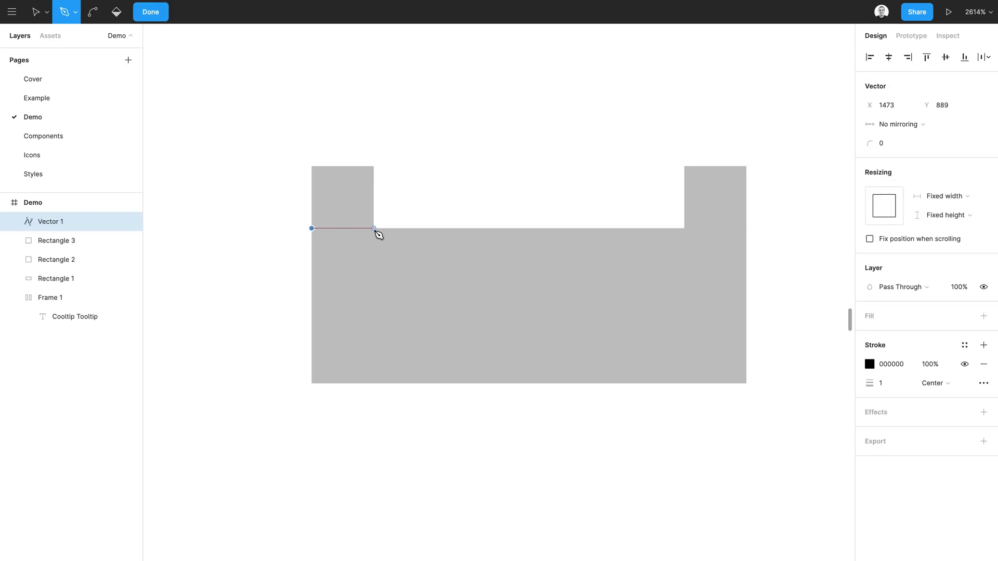
{"action": "left_click", "coordinate": [374, 229]}
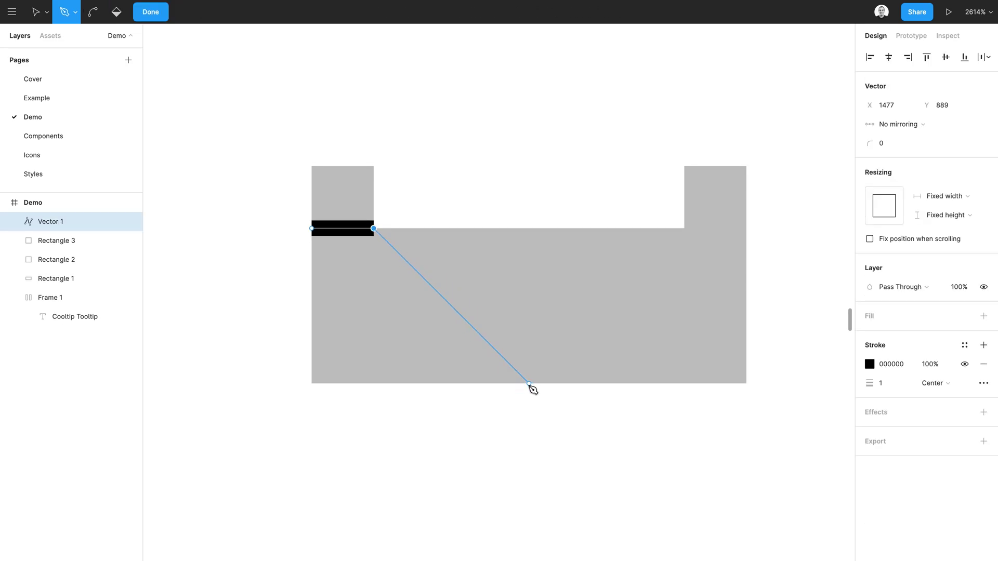
{"action": "left_click", "coordinate": [529, 384]}
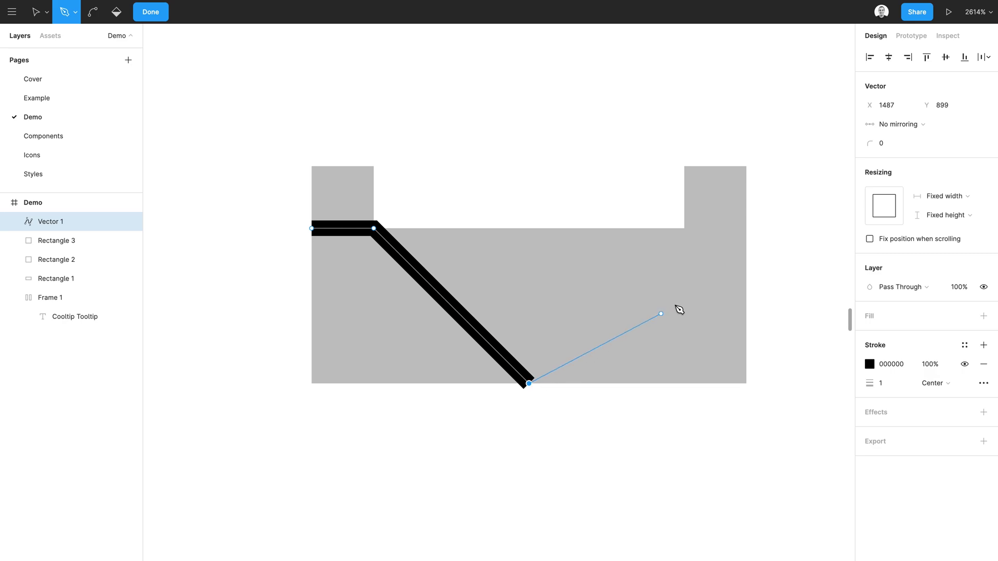
{"action": "left_click", "coordinate": [746, 229]}
{"action": "key", "text": "ctrl+z"}
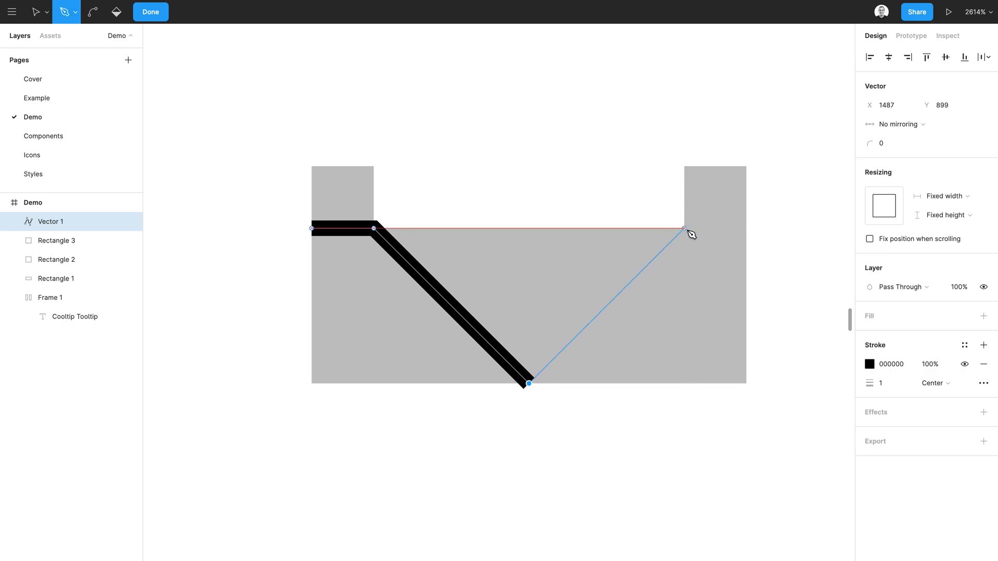
{"action": "left_click", "coordinate": [684, 228]}
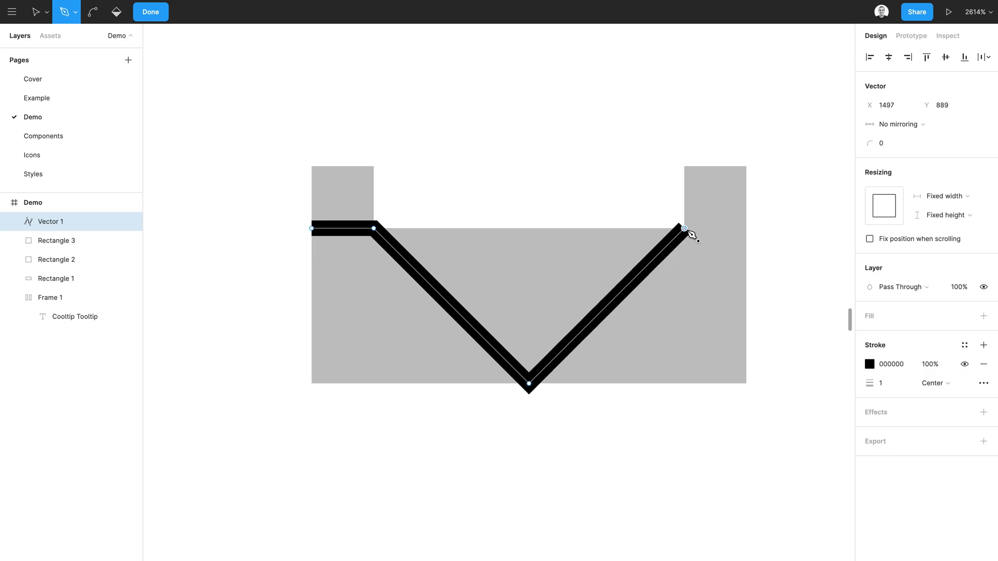
{"action": "left_click", "coordinate": [747, 229]}
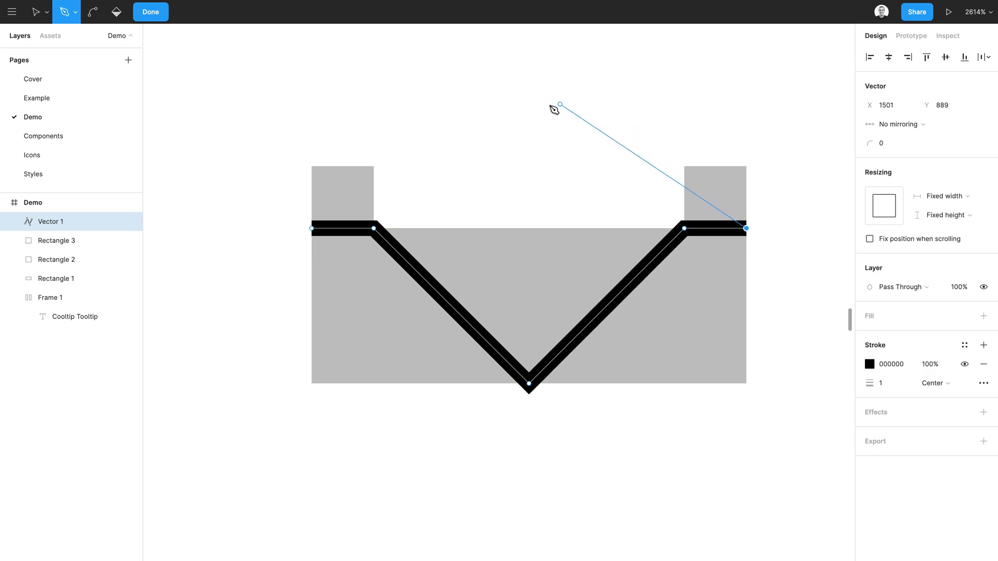
{"action": "left_click", "coordinate": [312, 228]}
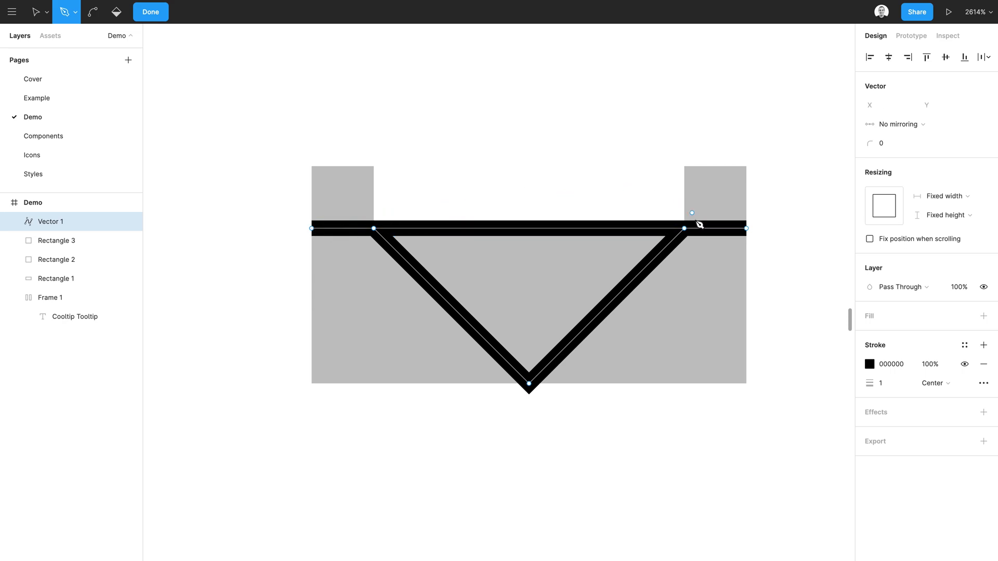
{"action": "key", "text": "v"}
{"action": "left_click", "coordinate": [529, 383]}
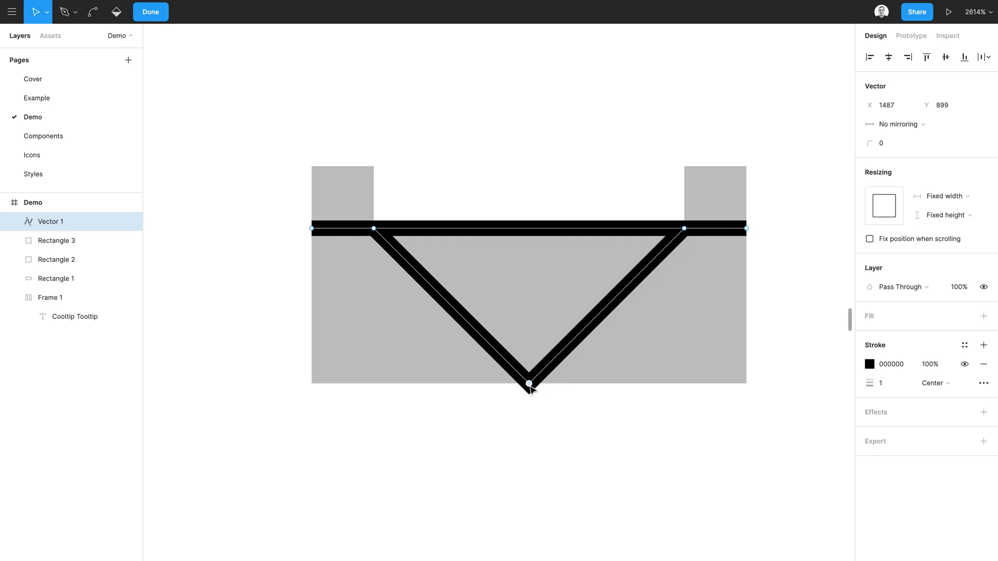
{"action": "left_click", "coordinate": [557, 171]}
Copy a 4×4 square into the V, fill it Primary, and rotate it −45° into a diamond.
{"action": "left_click", "coordinate": [155, 14]}
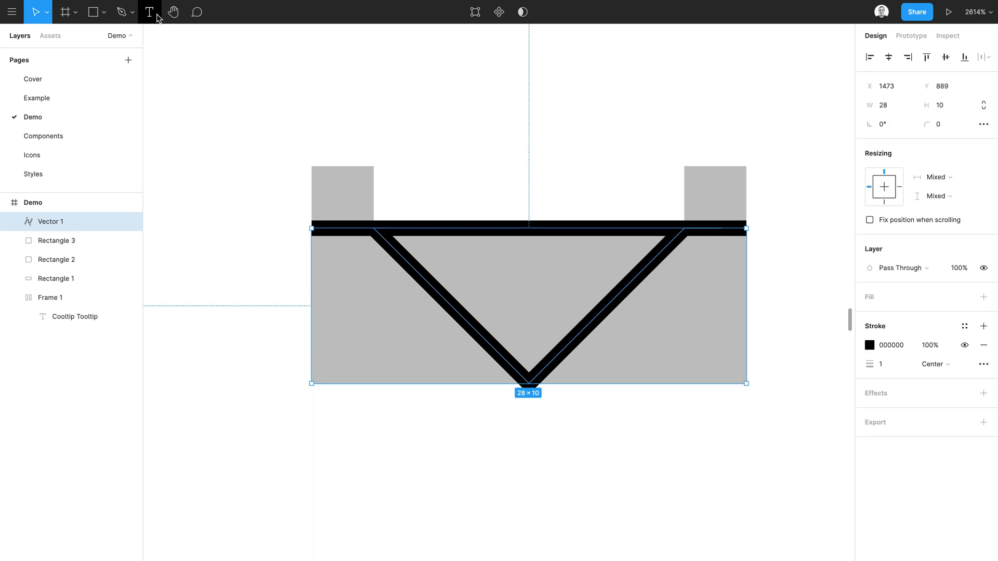
{"action": "left_click_drag", "start_coordinate": [733, 204], "coordinate": [554, 269]}
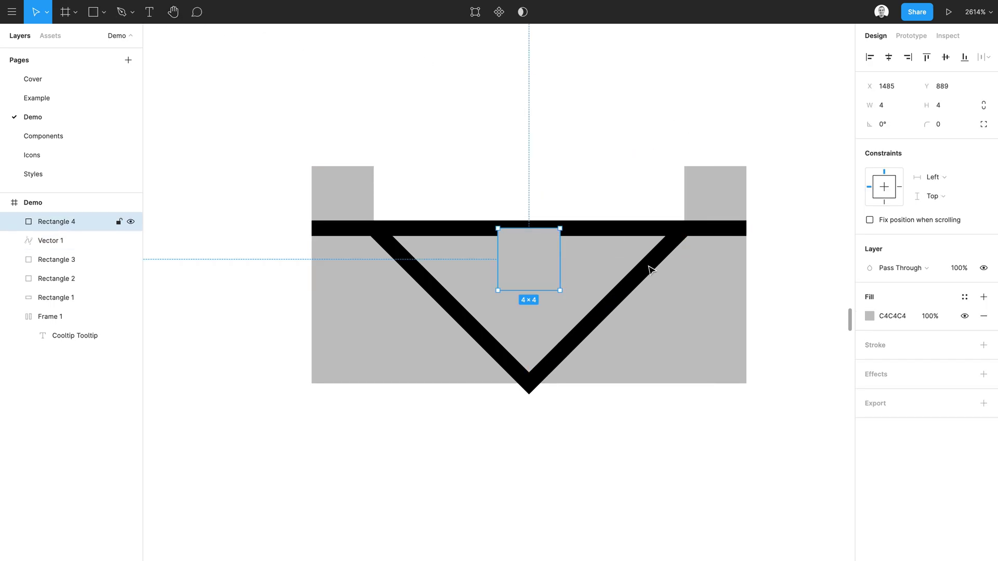
{"action": "left_click", "coordinate": [964, 299]}
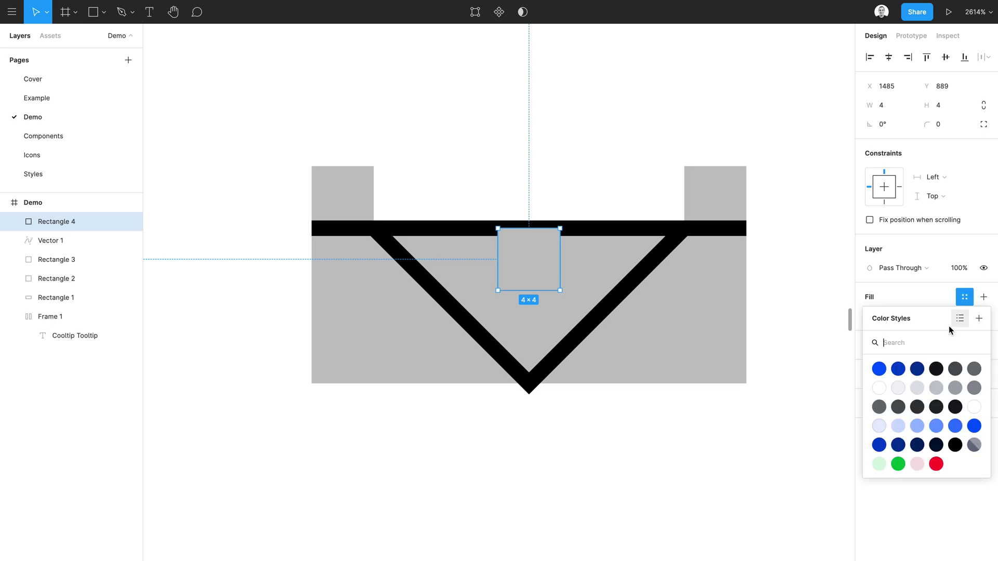
{"action": "left_click", "coordinate": [879, 371]}
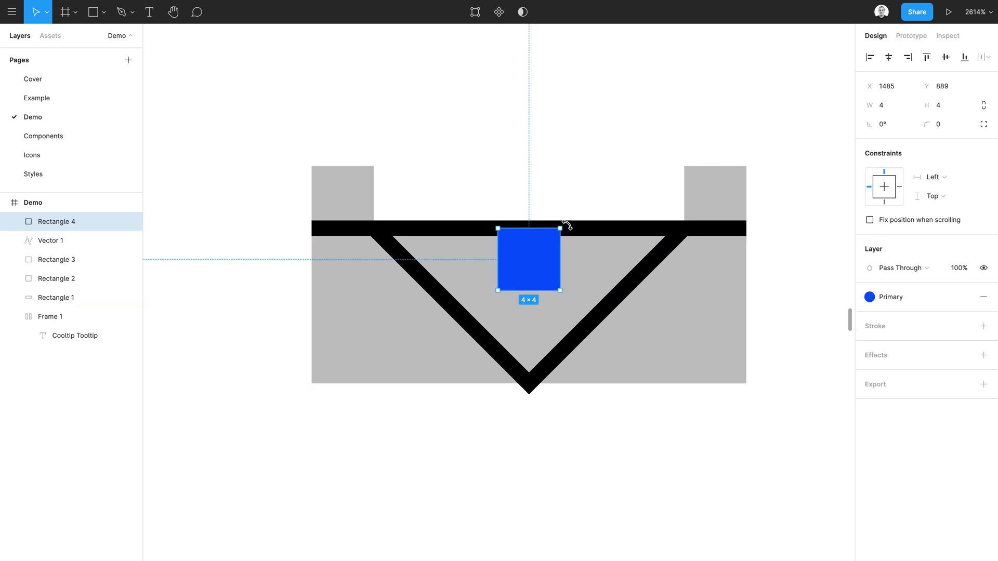
{"action": "left_click_drag", "start_coordinate": [569, 225], "coordinate": [594, 259]}
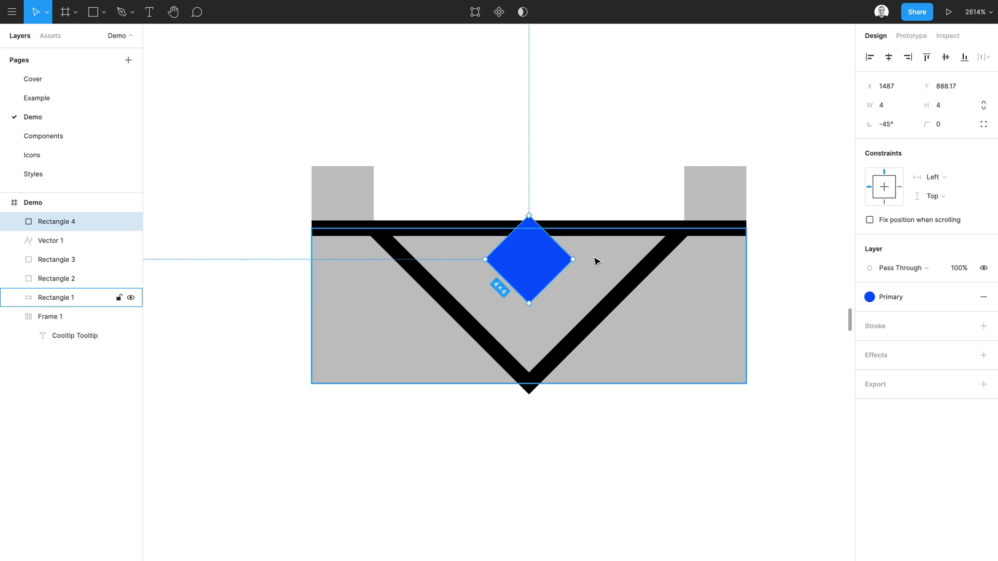
{"action": "left_click_drag", "start_coordinate": [533, 274], "coordinate": [537, 334]}
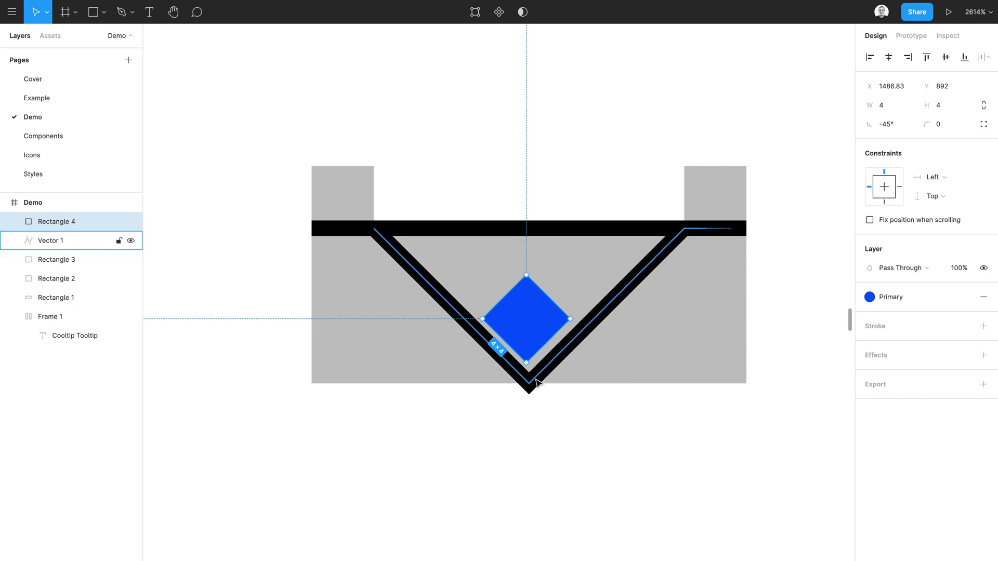
Re-enter Vector 1's point editing, deselect its bottom vertex, and exit vector edit mode.
{"action": "left_click", "coordinate": [537, 384]}
{"action": "double_click", "coordinate": [535, 383]}
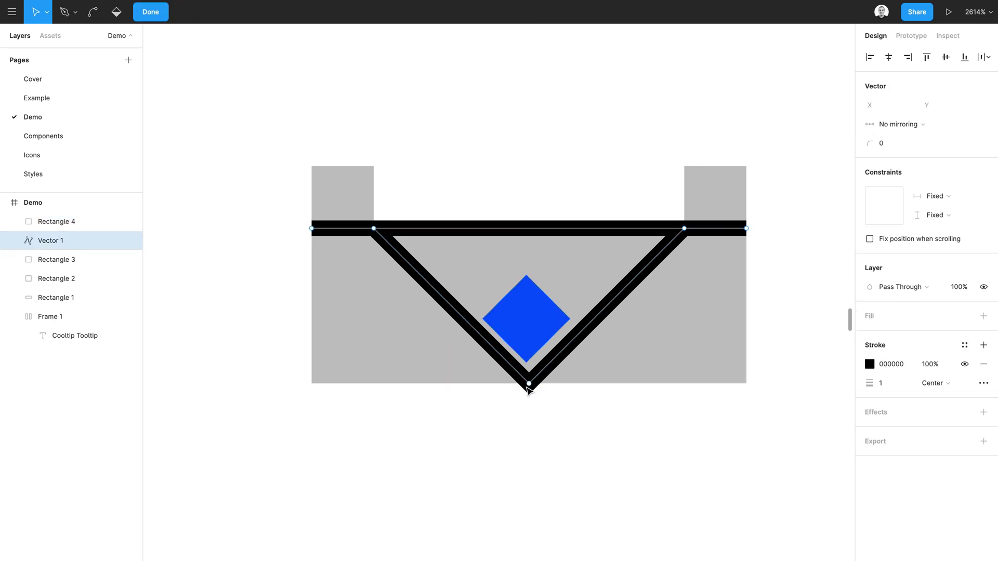
{"action": "left_click", "coordinate": [528, 385]}
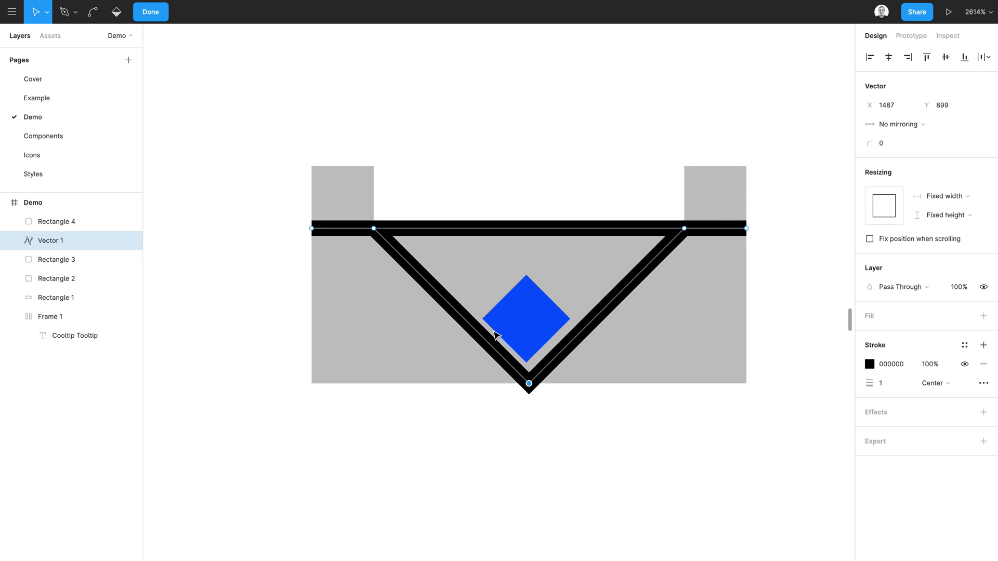
{"action": "left_click", "coordinate": [531, 331]}
{"action": "left_click", "coordinate": [150, 11]}
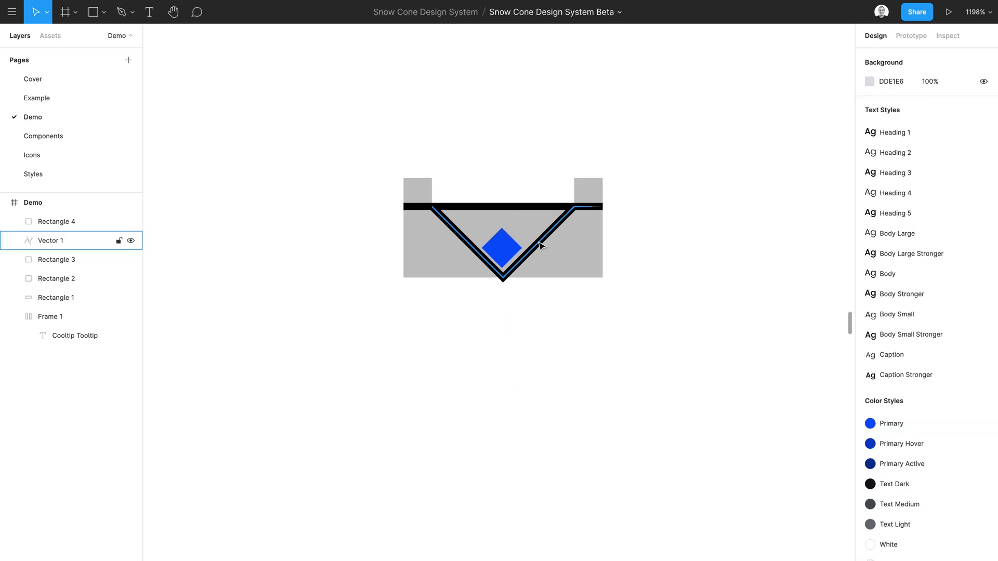
Duplicate the V line below the original as Vector 2.
{"action": "left_click_drag", "start_coordinate": [518, 252], "coordinate": [517, 420]}
{"action": "scroll", "coordinate": [541, 400], "scroll_direction": "down", "scroll_amount": 2}
{"action": "scroll", "coordinate": [540, 400], "scroll_direction": "right", "scroll_amount": 1}
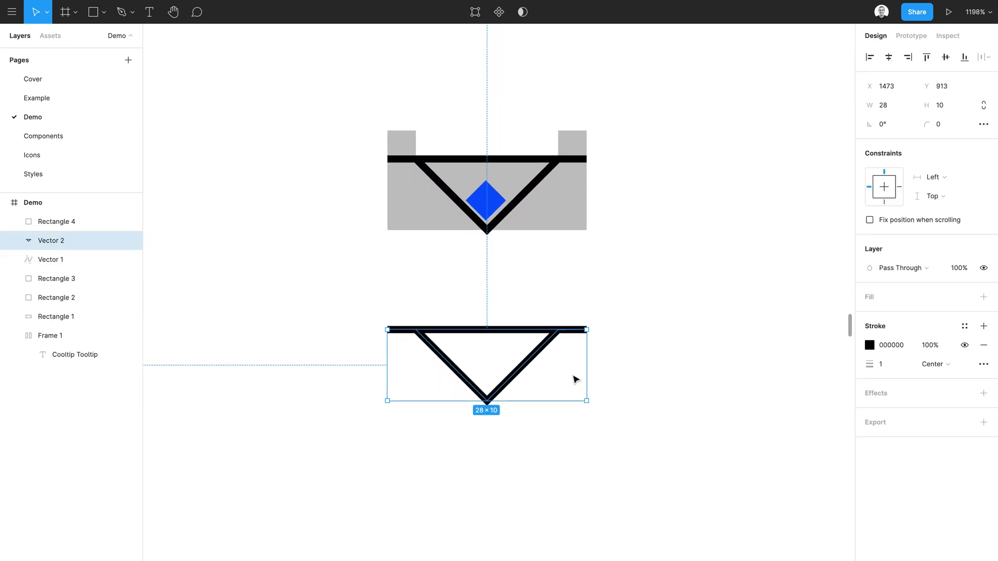
Make Vector 2 a solid triangle filled with the Gray 1 colour style.
{"action": "key", "text": "shift+x"}
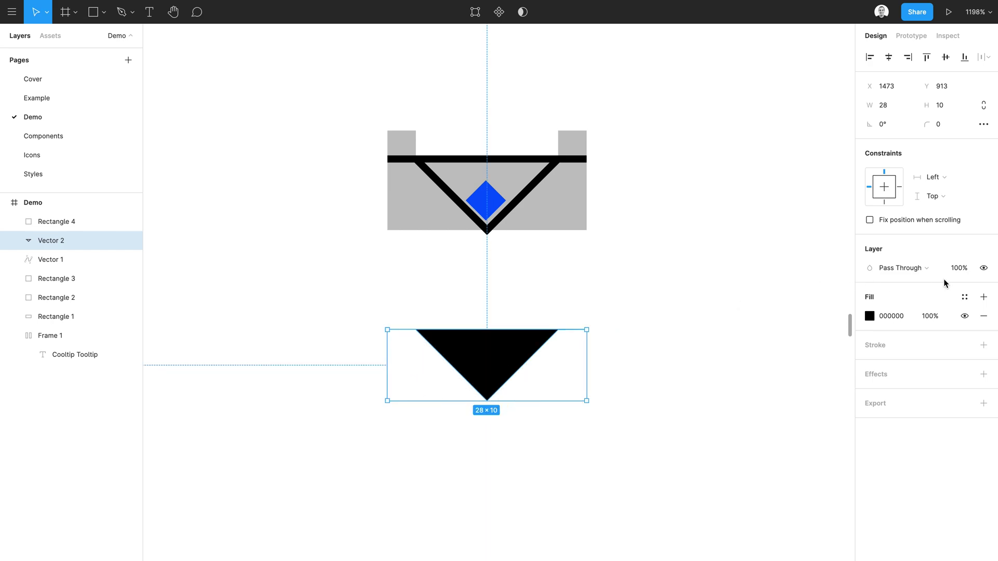
{"action": "left_click", "coordinate": [965, 298]}
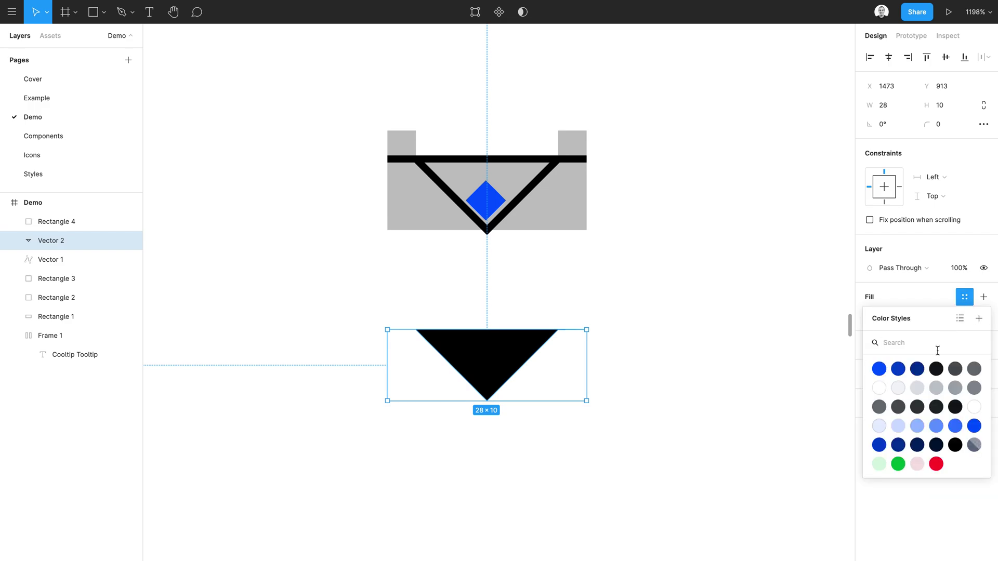
{"action": "left_click", "coordinate": [901, 390]}
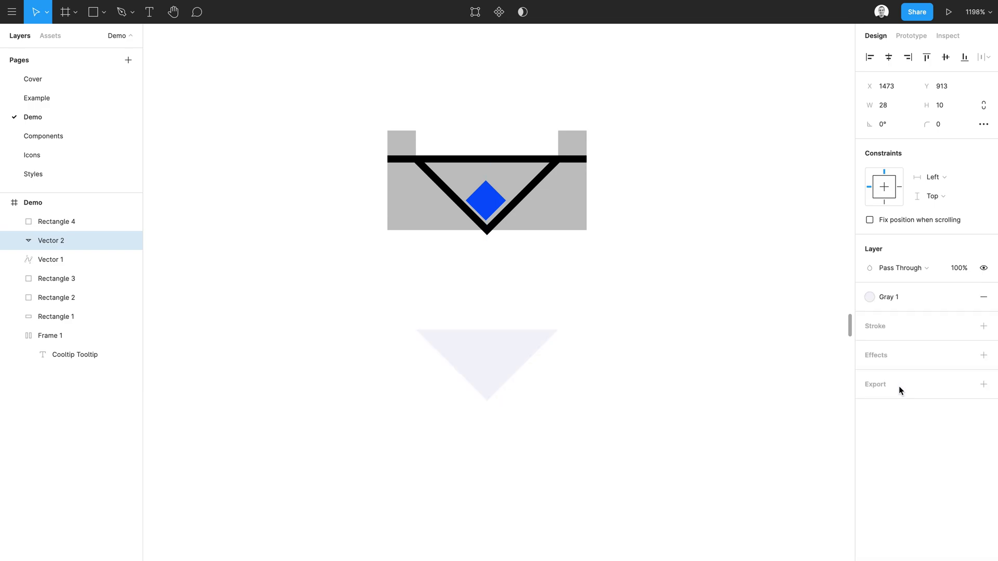
{"action": "left_click", "coordinate": [476, 446]}
{"action": "left_click", "coordinate": [475, 351]}
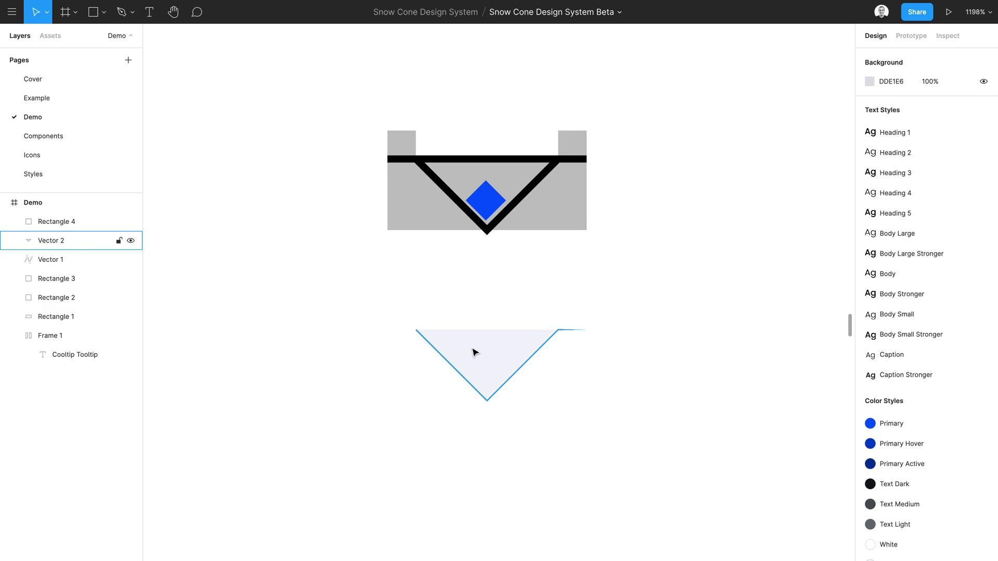
{"action": "scroll", "coordinate": [474, 350], "scroll_direction": "up", "scroll_amount": 5}
Round Vector 2's top corner points and set its bottom tip's corner radius to 4.
{"action": "double_click", "coordinate": [474, 351]}
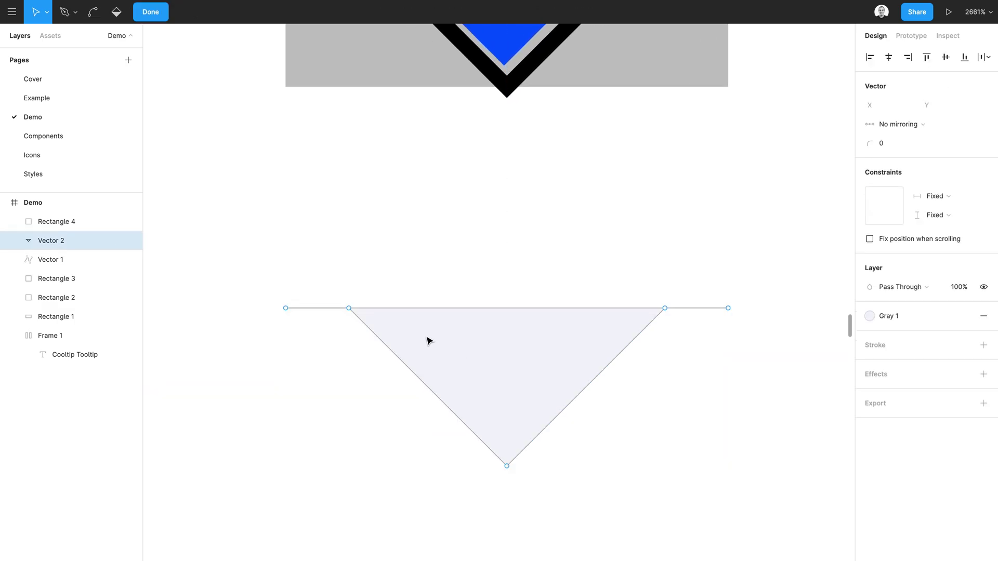
{"action": "left_click", "coordinate": [349, 310]}
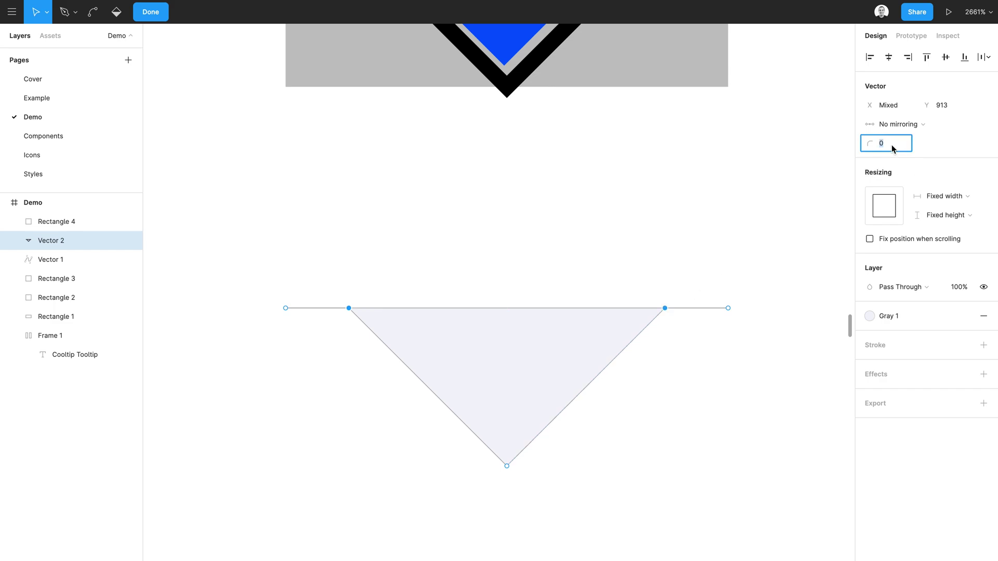
{"action": "left_click", "coordinate": [507, 468]}
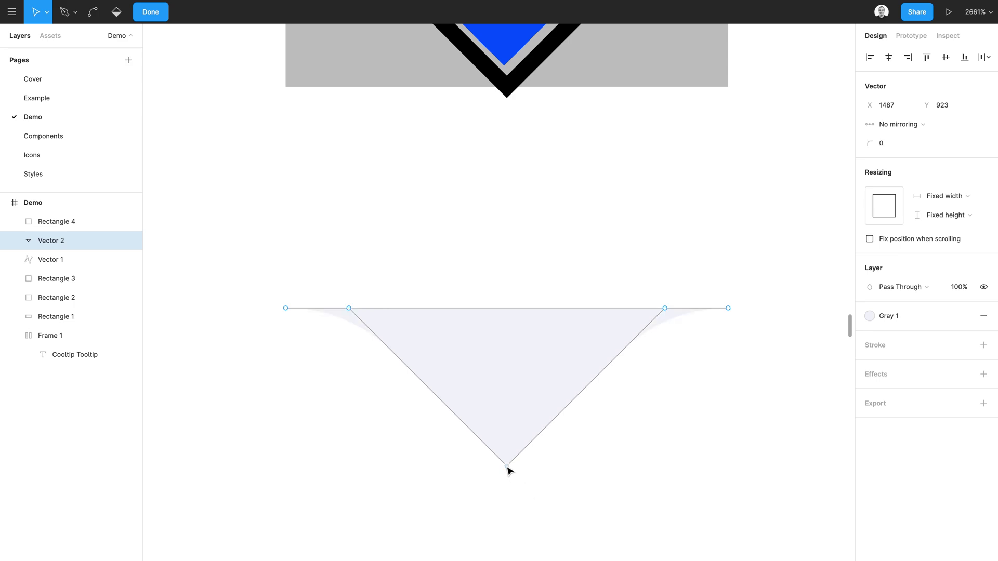
{"action": "left_click", "coordinate": [890, 150]}
{"action": "type", "text": "4"}
{"action": "key", "text": "Tab"}
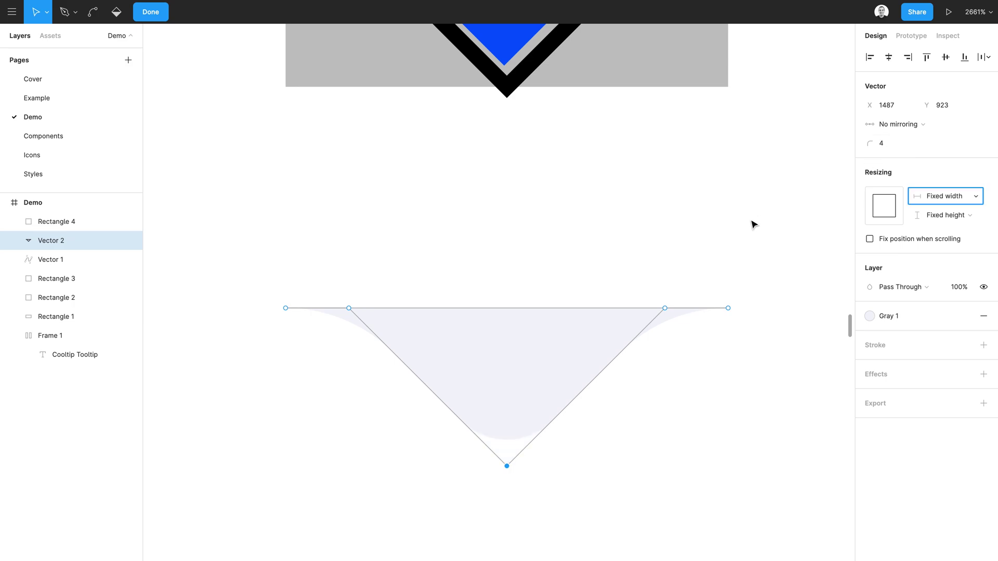
{"action": "left_click", "coordinate": [157, 16]}
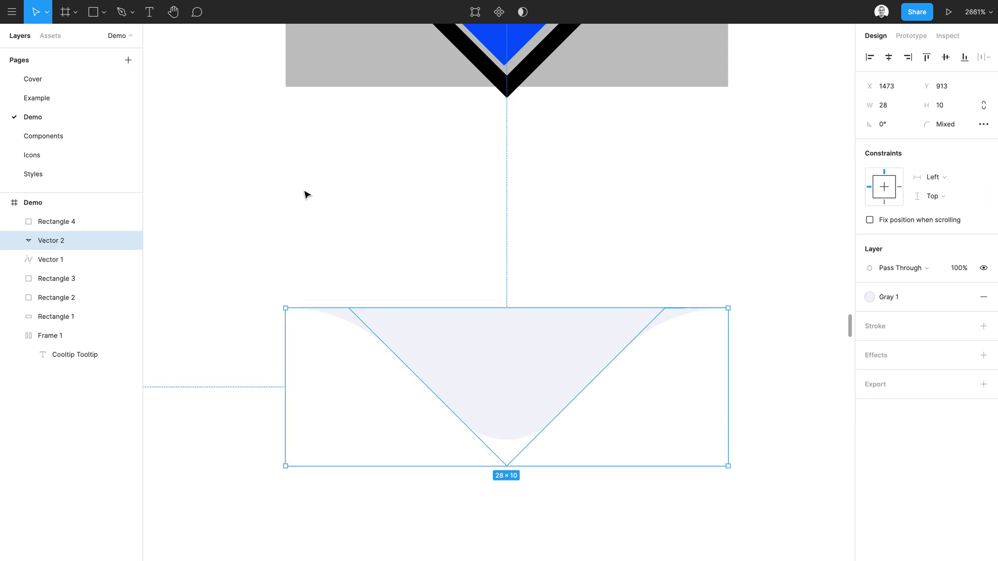
{"action": "left_click", "coordinate": [390, 241]}
{"action": "scroll", "coordinate": [393, 243], "scroll_direction": "down", "scroll_amount": 3}
{"action": "scroll", "coordinate": [393, 243], "scroll_direction": "down", "scroll_amount": 1}
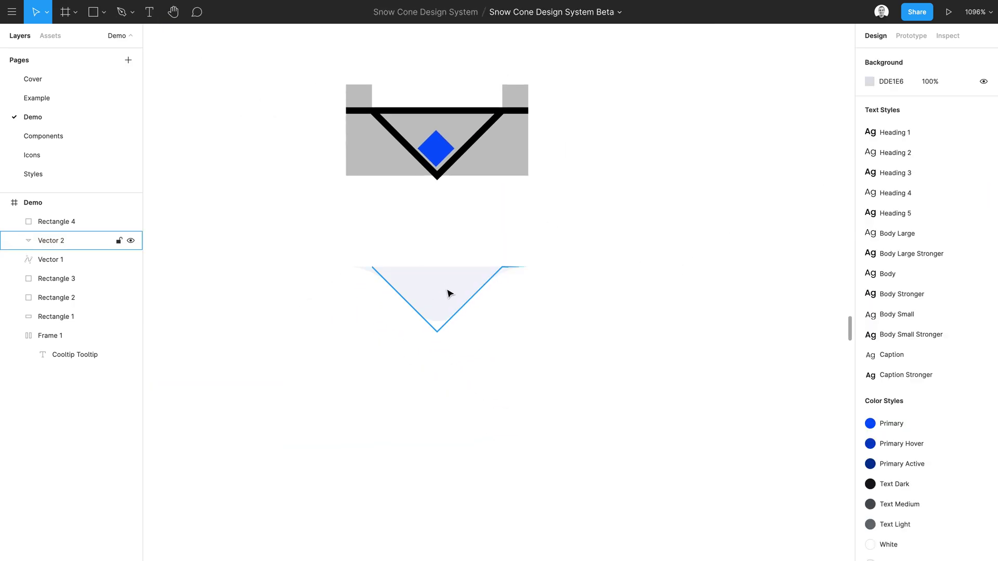
Duplicate the rounded triangle as Vector 3 and flatten it with Ctrl+E.
{"action": "left_click", "coordinate": [445, 297]}
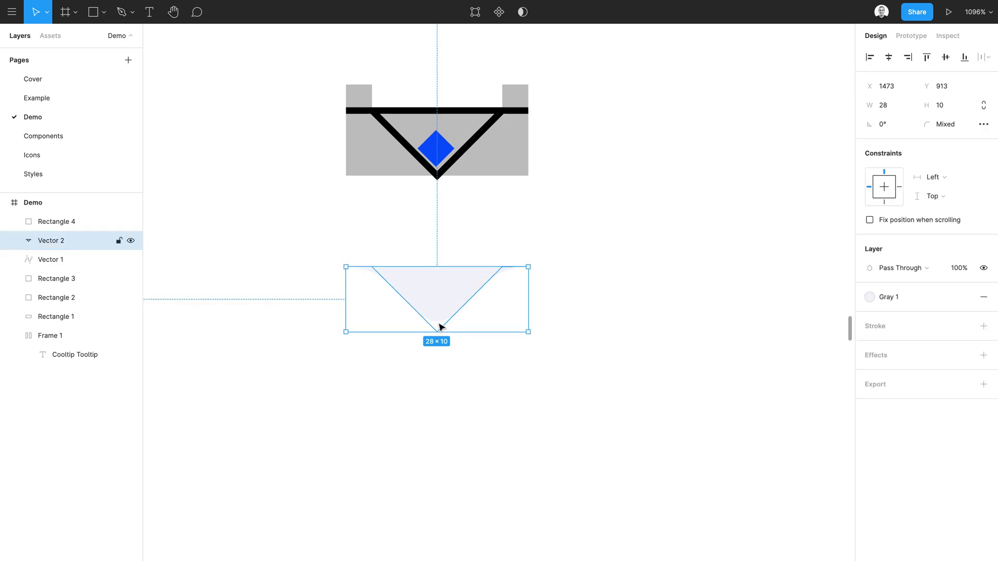
{"action": "scroll", "coordinate": [440, 326], "scroll_direction": "up", "scroll_amount": 3}
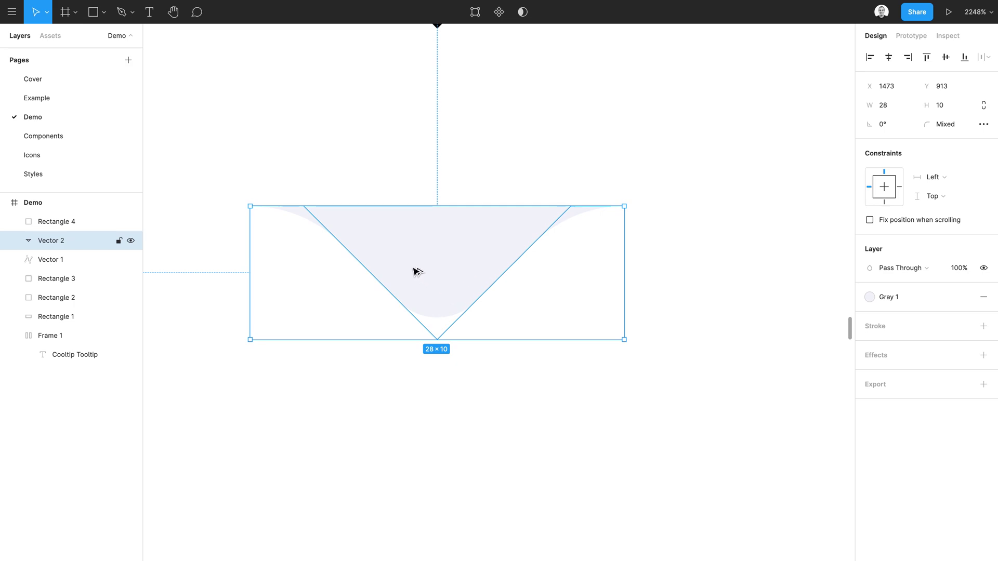
{"action": "left_click_drag", "start_coordinate": [414, 272], "coordinate": [390, 531]}
{"action": "scroll", "coordinate": [389, 531], "scroll_direction": "down", "scroll_amount": 5}
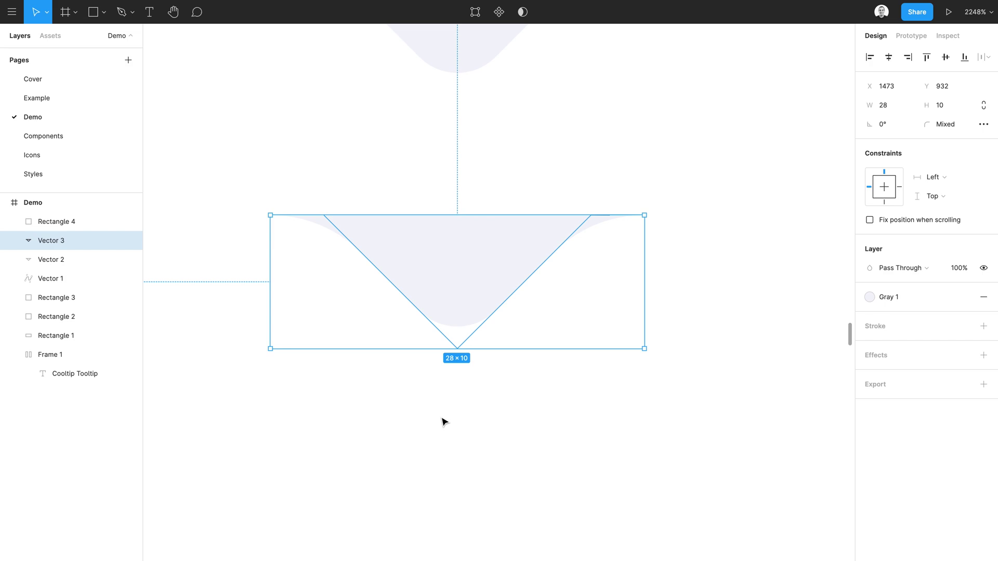
{"action": "key", "text": "ctrl+e"}
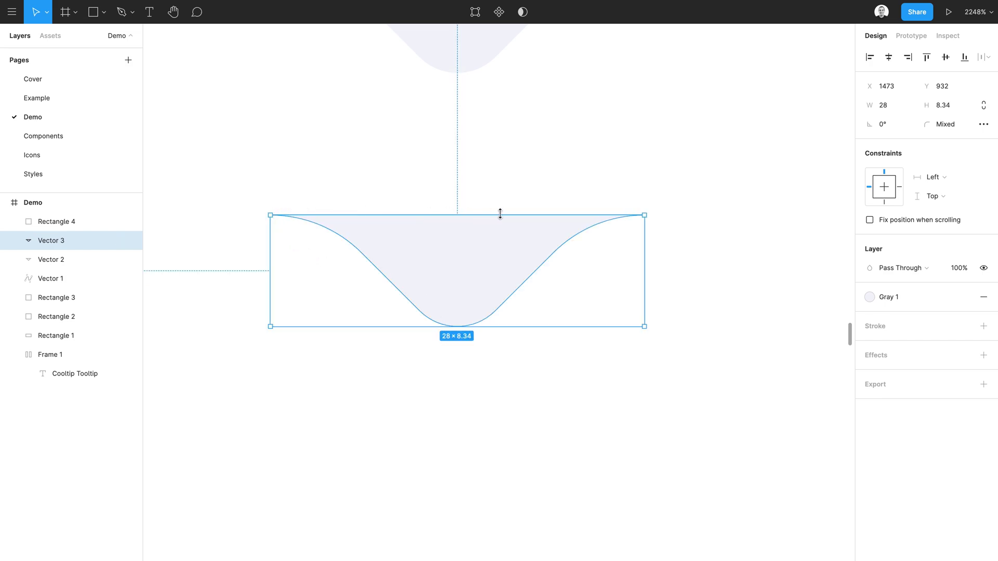
Shift the Cooltip Tooltip bubble right and place the tail against its bottom edge.
{"action": "left_click", "coordinate": [466, 396]}
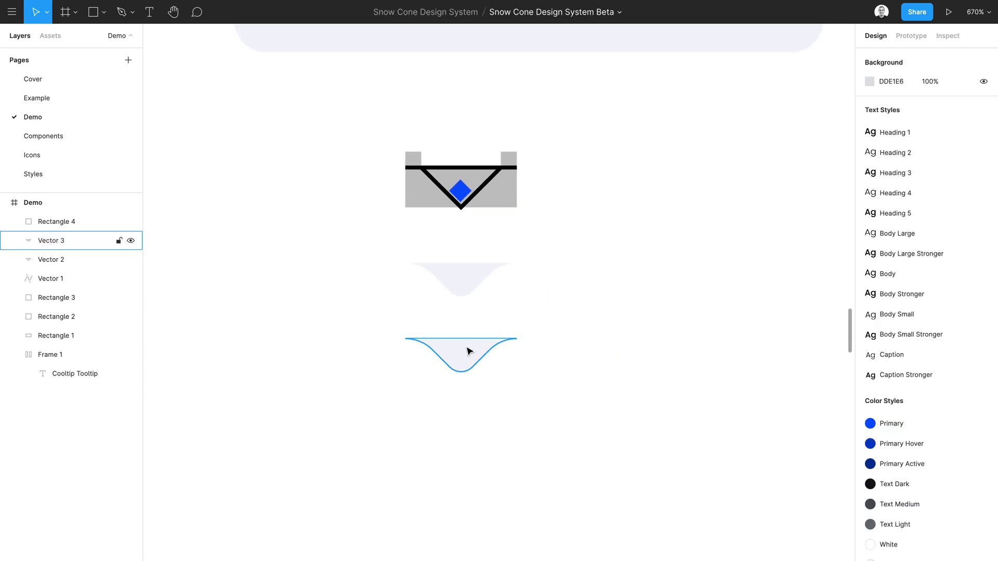
{"action": "left_click_drag", "start_coordinate": [467, 350], "coordinate": [791, 130]}
{"action": "scroll", "coordinate": [792, 130], "scroll_direction": "up", "scroll_amount": 5}
{"action": "scroll", "coordinate": [792, 129], "scroll_direction": "down", "scroll_amount": 5}
{"action": "left_click_drag", "start_coordinate": [650, 160], "coordinate": [785, 157]}
{"action": "left_click_drag", "start_coordinate": [750, 215], "coordinate": [816, 194]}
Align the tail and the tooltip bubble on their horizontal centres.
{"action": "scroll", "coordinate": [779, 208], "scroll_direction": "right", "scroll_amount": 5}
{"action": "scroll", "coordinate": [779, 207], "scroll_direction": "up", "scroll_amount": 1}
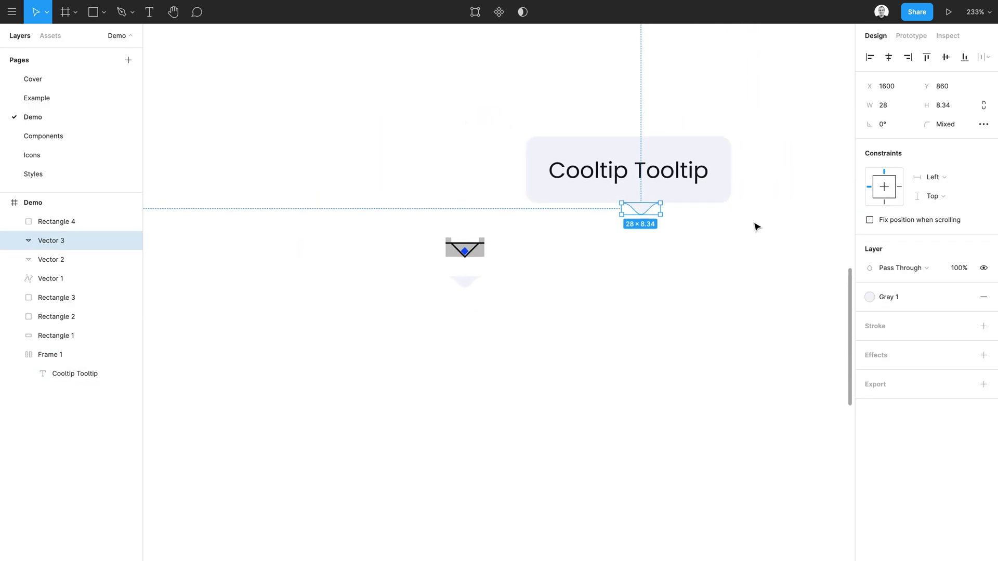
{"action": "left_click", "coordinate": [738, 234]}
{"action": "left_click", "coordinate": [648, 204]}
{"action": "left_click", "coordinate": [626, 167], "text": "shift"}
{"action": "left_click", "coordinate": [888, 56]}
Undo the accidental 'df df' label edit and marquee-select the tail and bubble again.
{"action": "scroll", "coordinate": [625, 145], "scroll_direction": "up", "scroll_amount": 2}
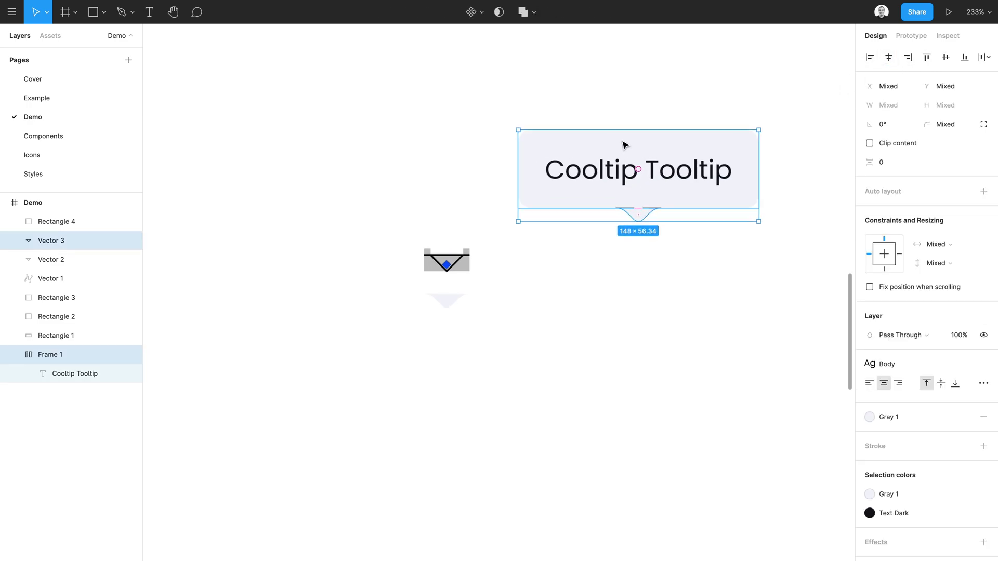
{"action": "scroll", "coordinate": [625, 145], "scroll_direction": "up", "scroll_amount": 3}
{"action": "left_click", "coordinate": [650, 122]}
{"action": "key", "text": "t"}
{"action": "left_click", "coordinate": [645, 179]}
{"action": "type", "text": "df df"}
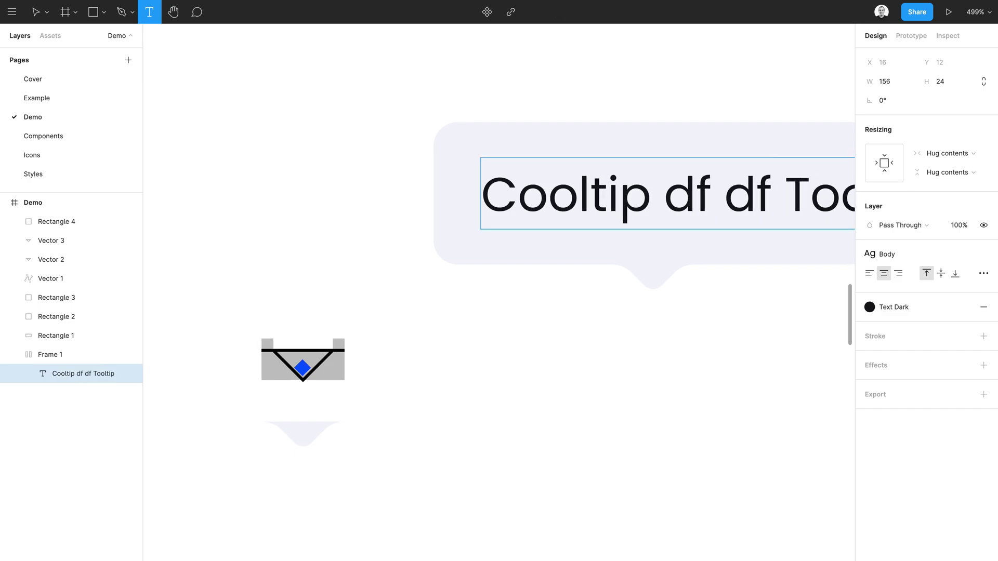
{"action": "key", "text": "ctrl+z"}
{"action": "key", "text": "v"}
{"action": "left_click_drag", "start_coordinate": [743, 335], "coordinate": [638, 232]}
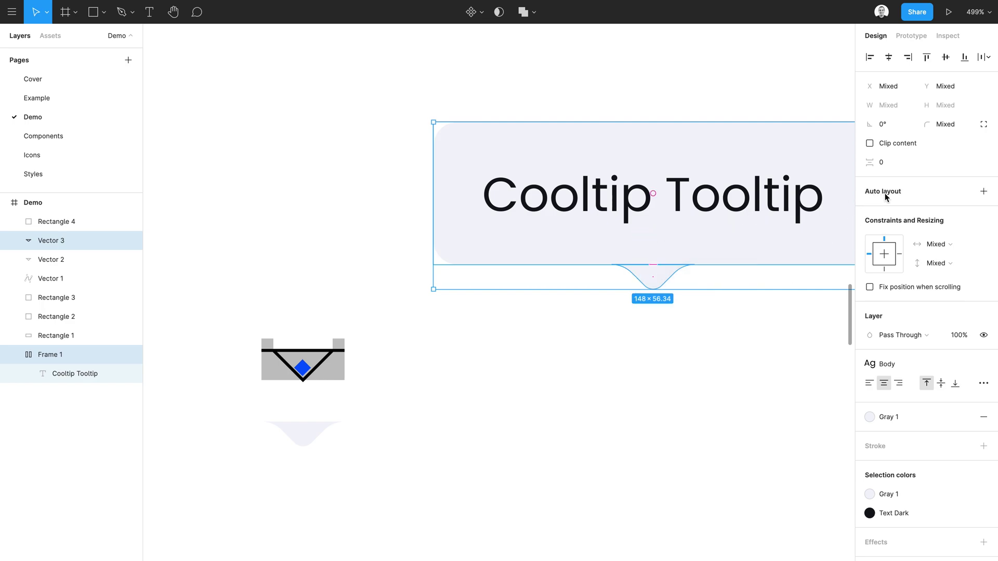
Wrap the tail and bubble in a vertical auto-layout frame aligned top-centre.
{"action": "key", "text": "shift+a"}
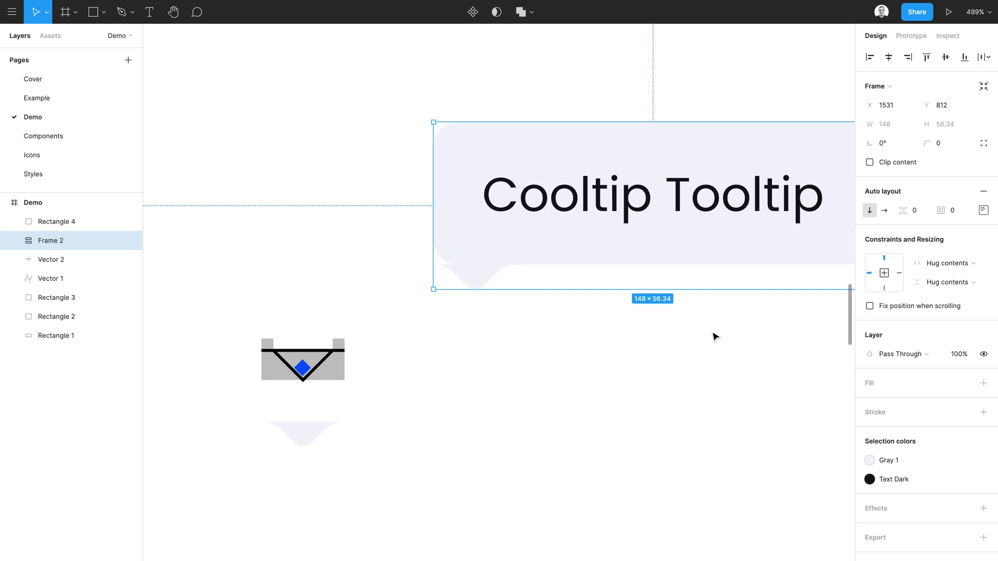
{"action": "scroll", "coordinate": [715, 337], "scroll_direction": "right", "scroll_amount": 3}
{"action": "left_click", "coordinate": [983, 210]}
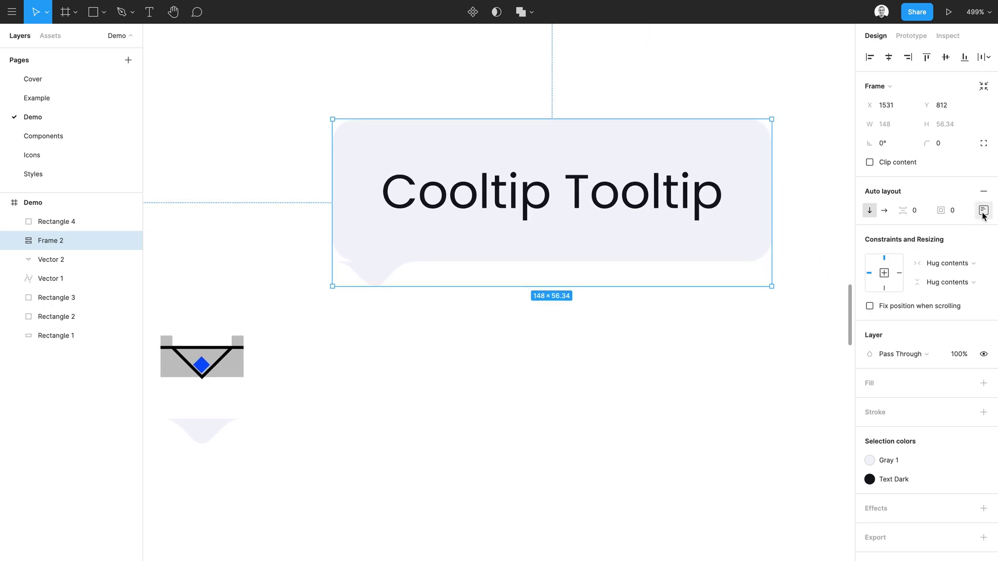
{"action": "left_click", "coordinate": [944, 253]}
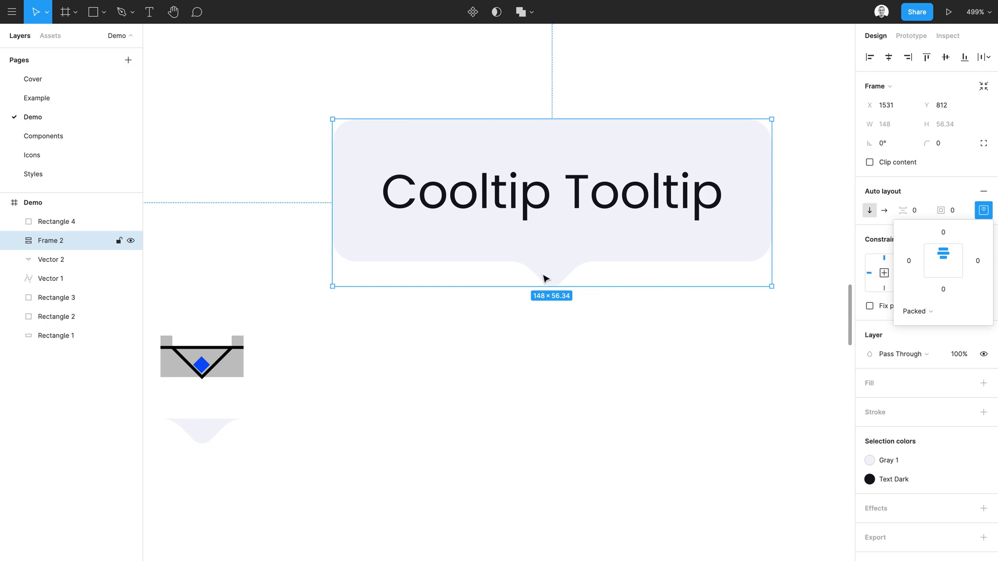
Change Frame 2's auto-layout alignment to top-left.
{"action": "double_click", "coordinate": [548, 281]}
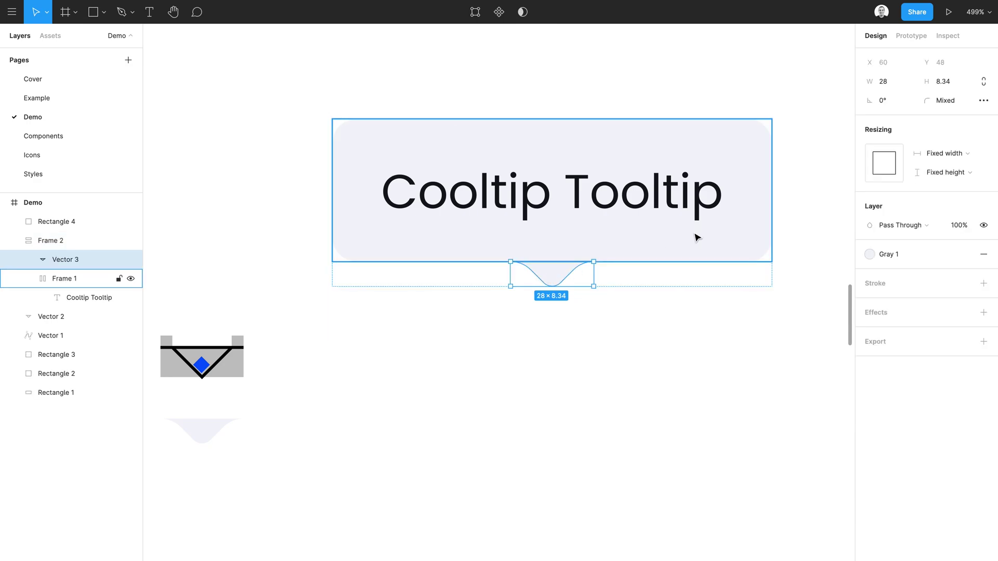
{"action": "left_click", "coordinate": [508, 400]}
{"action": "left_click", "coordinate": [574, 248]}
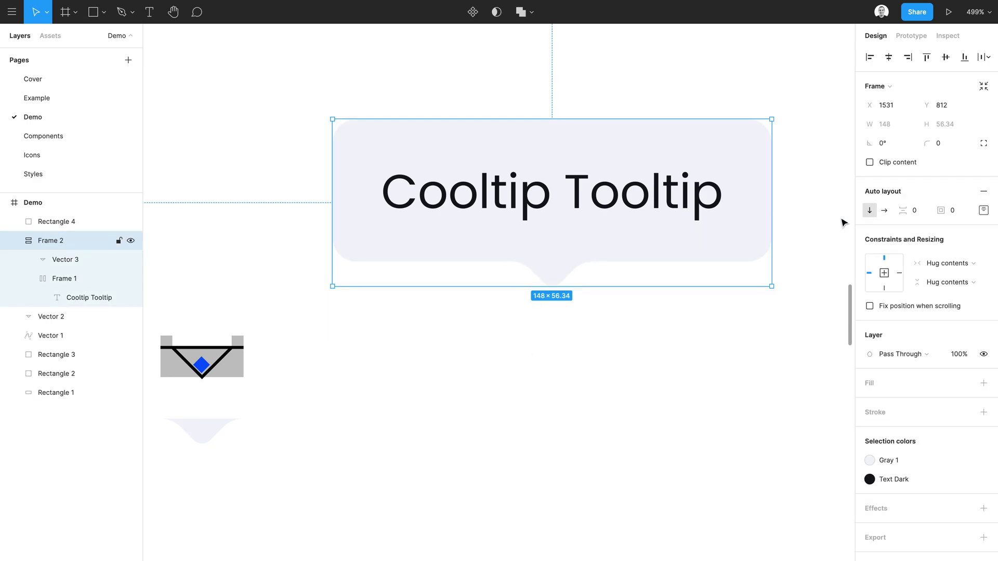
{"action": "left_click", "coordinate": [981, 211]}
{"action": "left_click", "coordinate": [934, 252]}
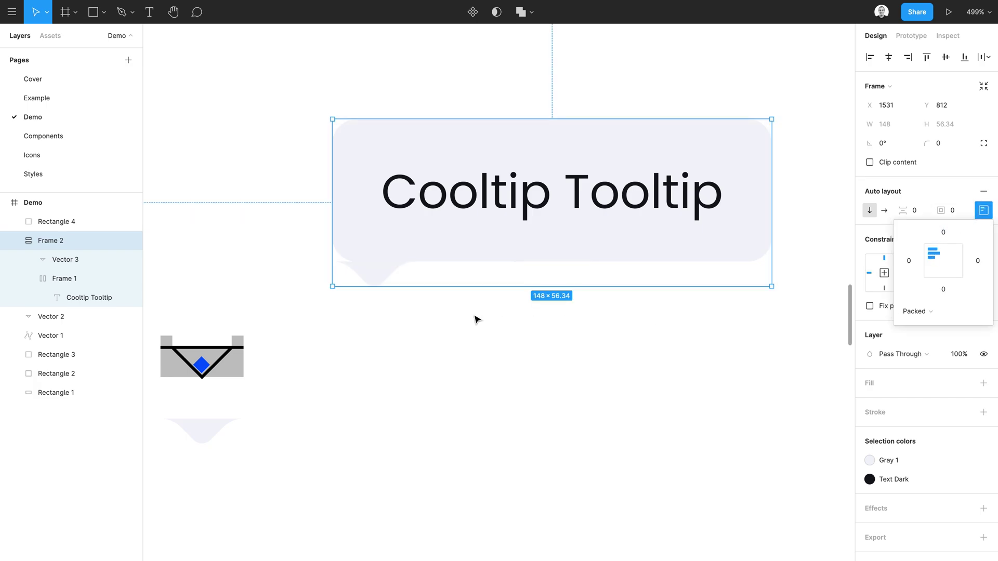
{"action": "scroll", "coordinate": [342, 302], "scroll_direction": "up", "scroll_amount": 5}
{"action": "left_click", "coordinate": [404, 341]}
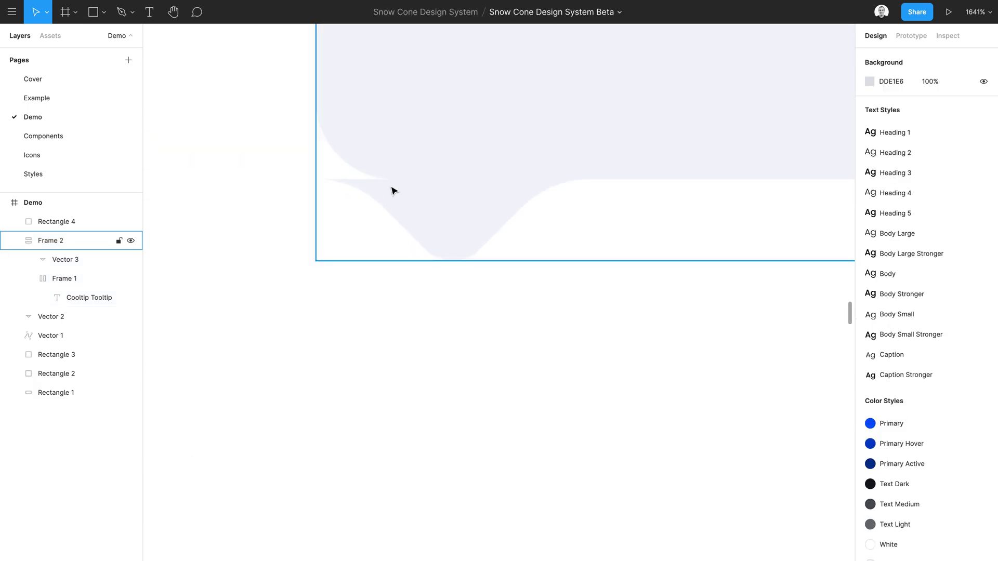
Wrap the tail in its own auto-layout Frame 3 with 0 spacing.
{"action": "double_click", "coordinate": [420, 216]}
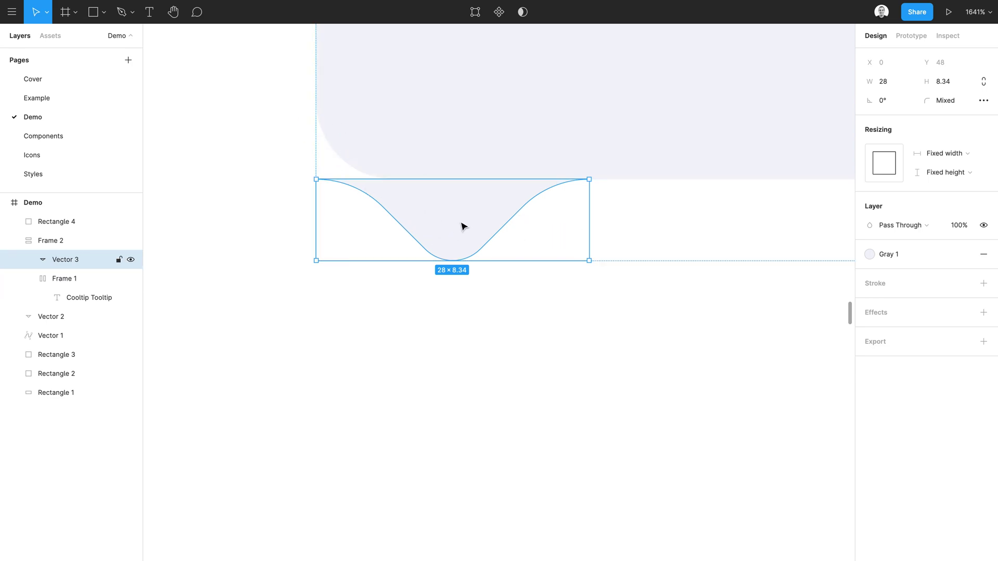
{"action": "key", "text": "shift+a"}
{"action": "left_click", "coordinate": [925, 187]}
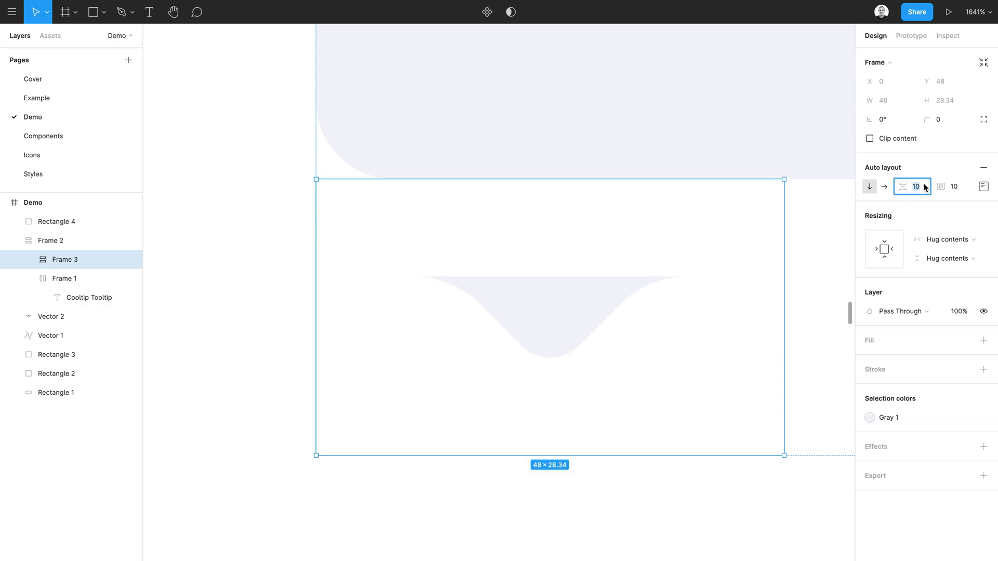
{"action": "type", "text": "0"}
{"action": "key", "text": "Tab"}
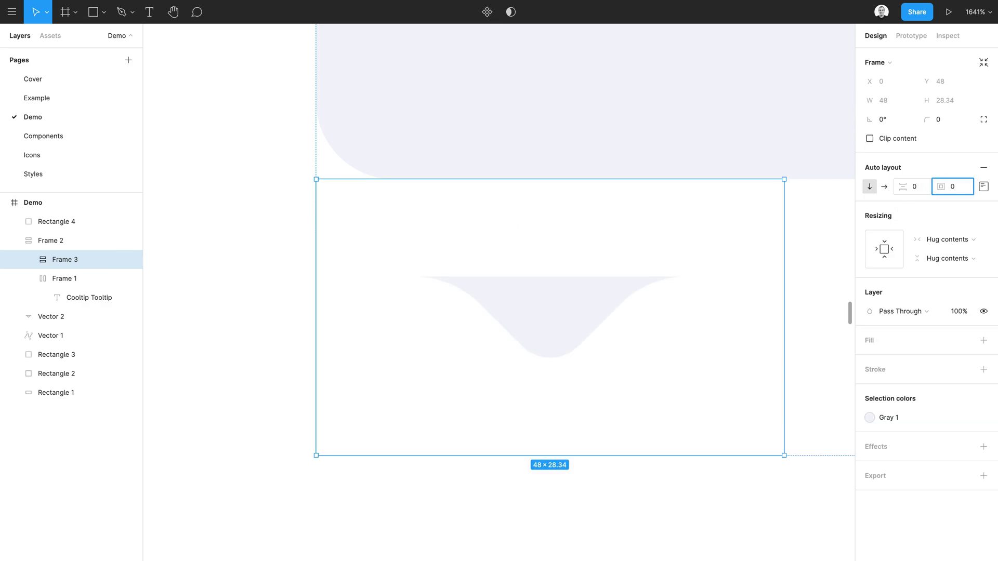
{"action": "key", "text": "Tab"}
Set Frame 3's left and right padding to 8.
{"action": "left_click", "coordinate": [983, 187]}
{"action": "left_click", "coordinate": [909, 239]}
{"action": "type", "text": "8"}
{"action": "key", "text": "Tab"}
{"action": "key", "text": "Tab"}
{"action": "type", "text": "8"}
{"action": "key", "text": "Tab"}
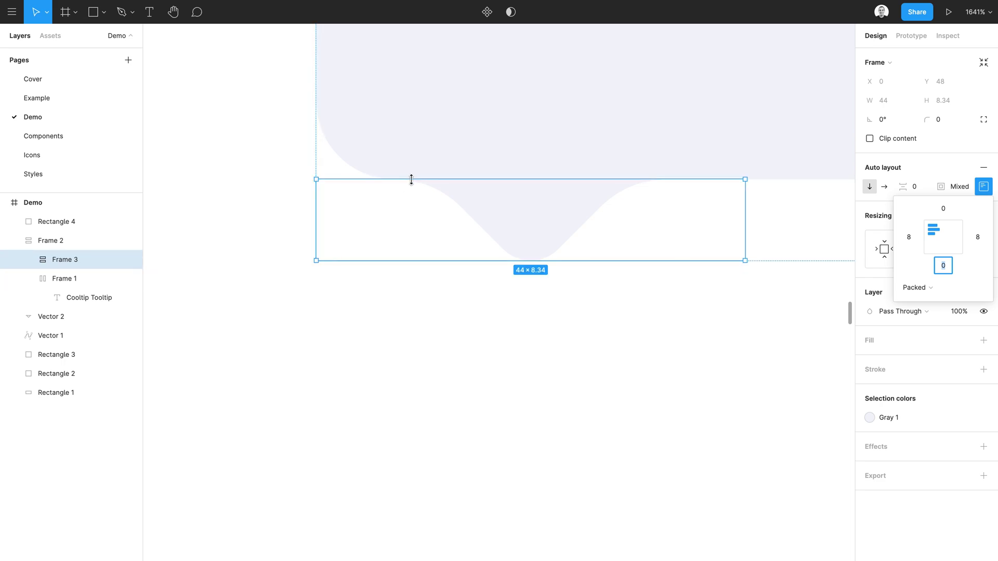
{"action": "scroll", "coordinate": [380, 172], "scroll_direction": "up", "scroll_amount": 5}
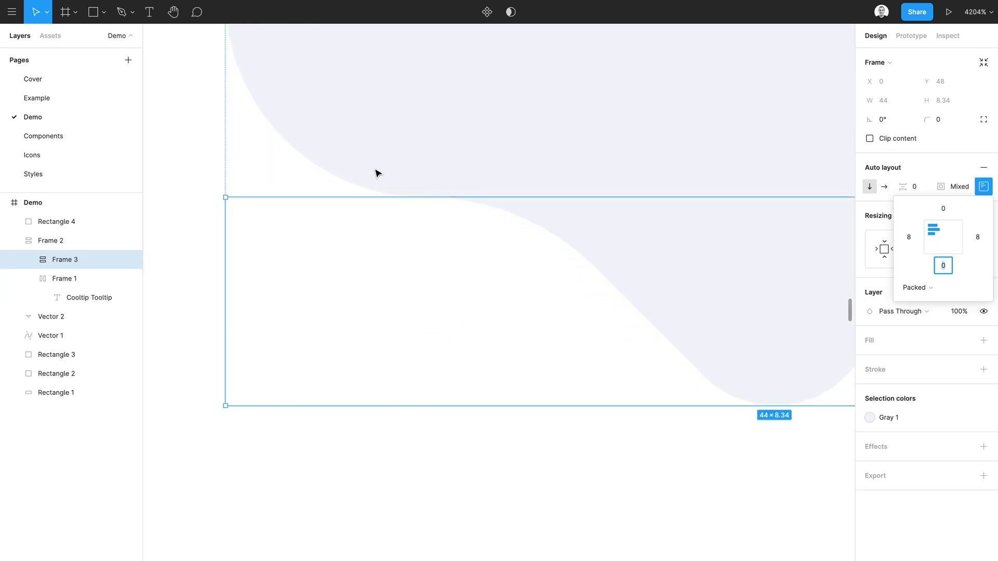
{"action": "left_click", "coordinate": [403, 461]}
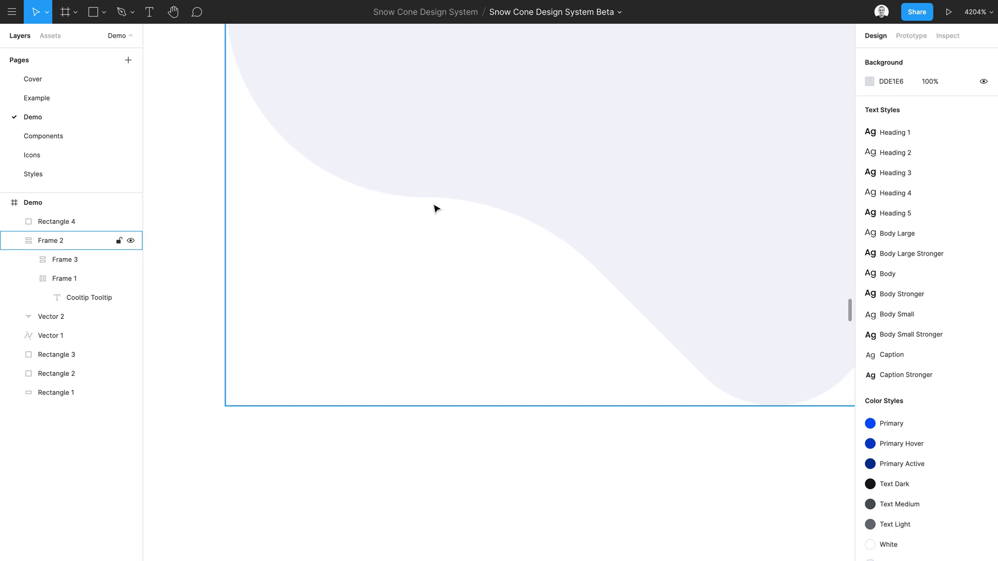
{"action": "scroll", "coordinate": [400, 198], "scroll_direction": "down", "scroll_amount": 2}
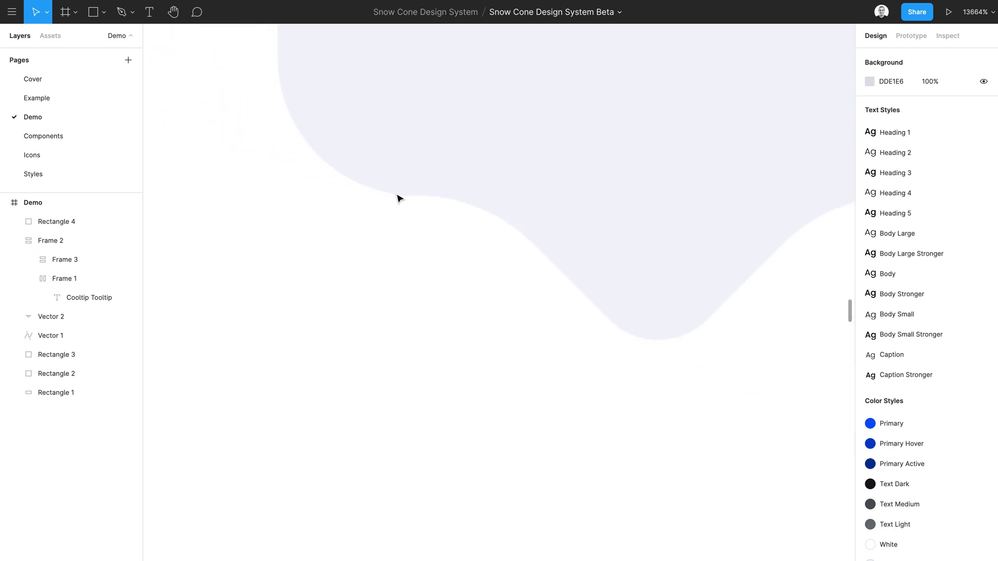
{"action": "scroll", "coordinate": [401, 198], "scroll_direction": "down", "scroll_amount": 10}
Set Frame 2's auto-layout alignment to centre.
{"action": "left_click", "coordinate": [425, 205]}
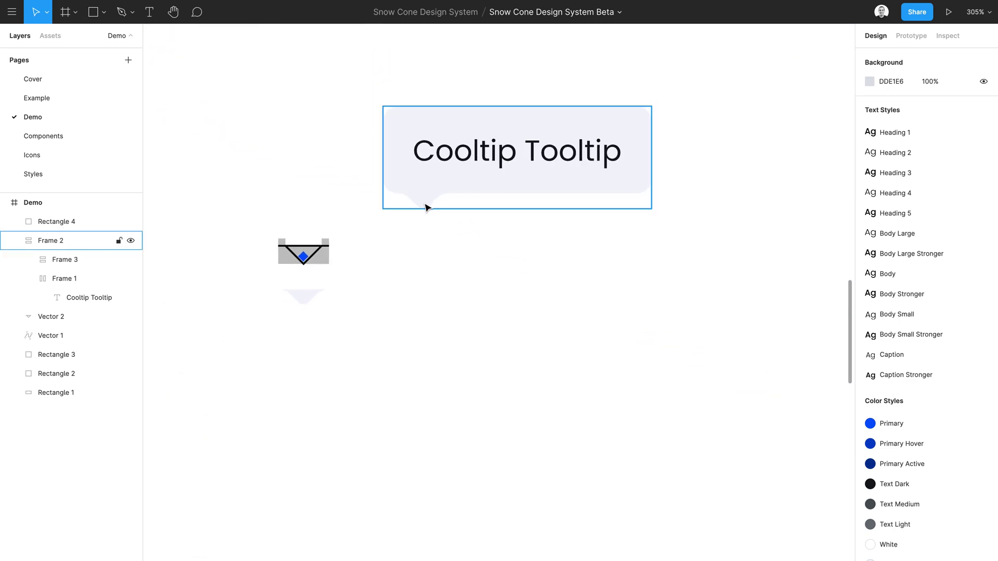
{"action": "left_click", "coordinate": [983, 211]}
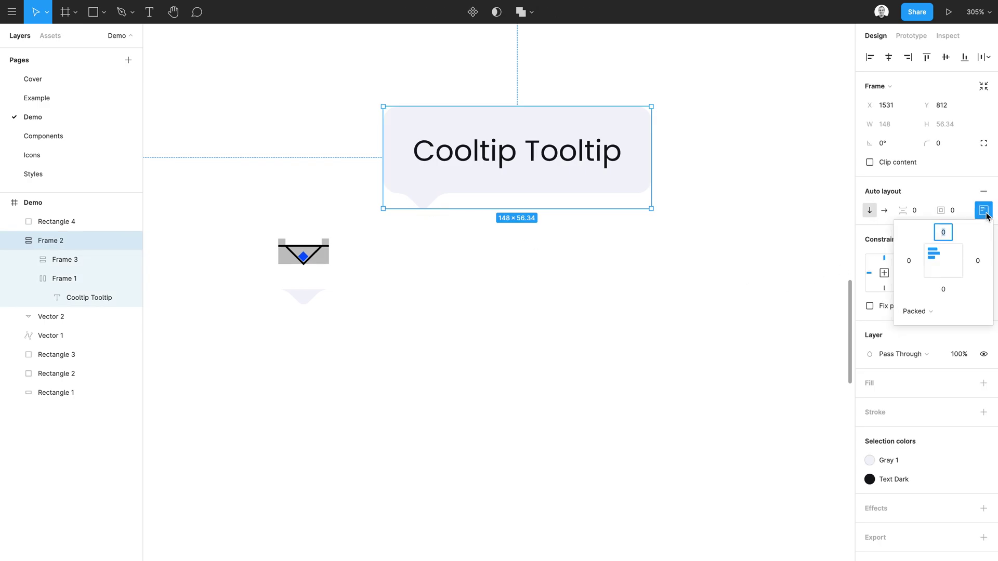
{"action": "left_click", "coordinate": [943, 260]}
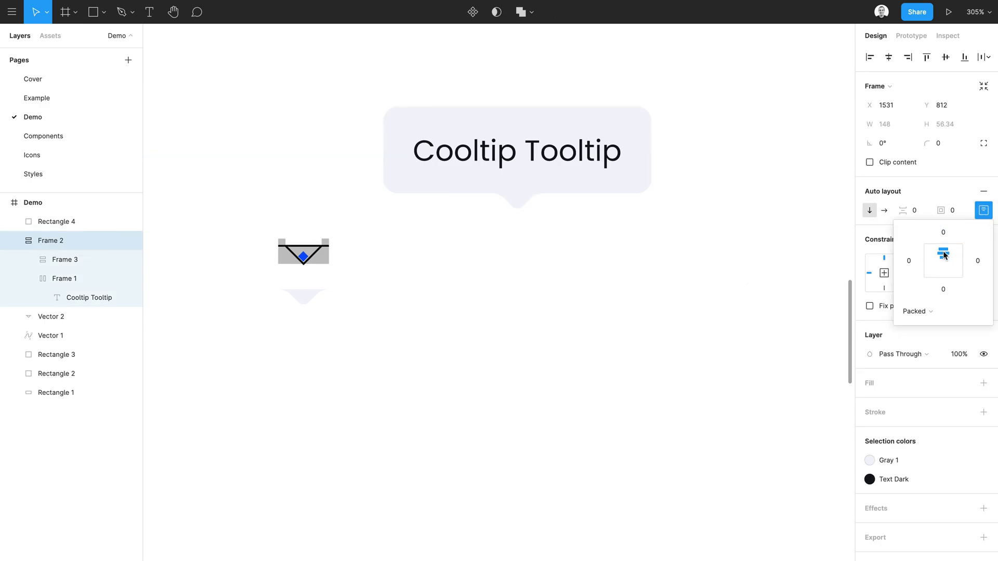
{"action": "left_click", "coordinate": [594, 268]}
{"action": "scroll", "coordinate": [593, 268], "scroll_direction": "up", "scroll_amount": 3}
Make the tooltip frame a component (Ctrl+Alt+K) named 'Tooltip Demo'.
{"action": "left_click", "coordinate": [540, 276]}
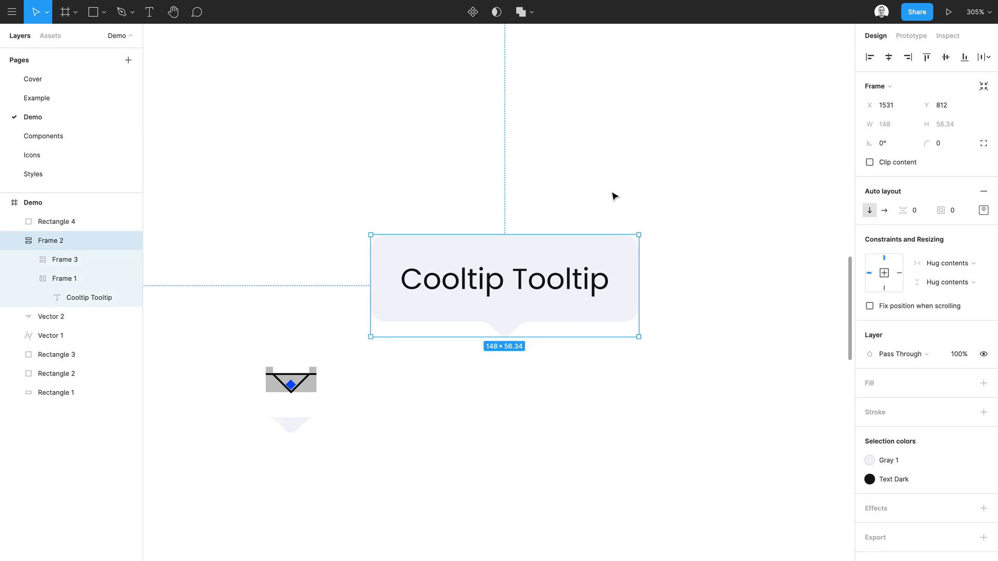
{"action": "key", "text": "alt"}
{"action": "key", "text": "ctrl+alt+k"}
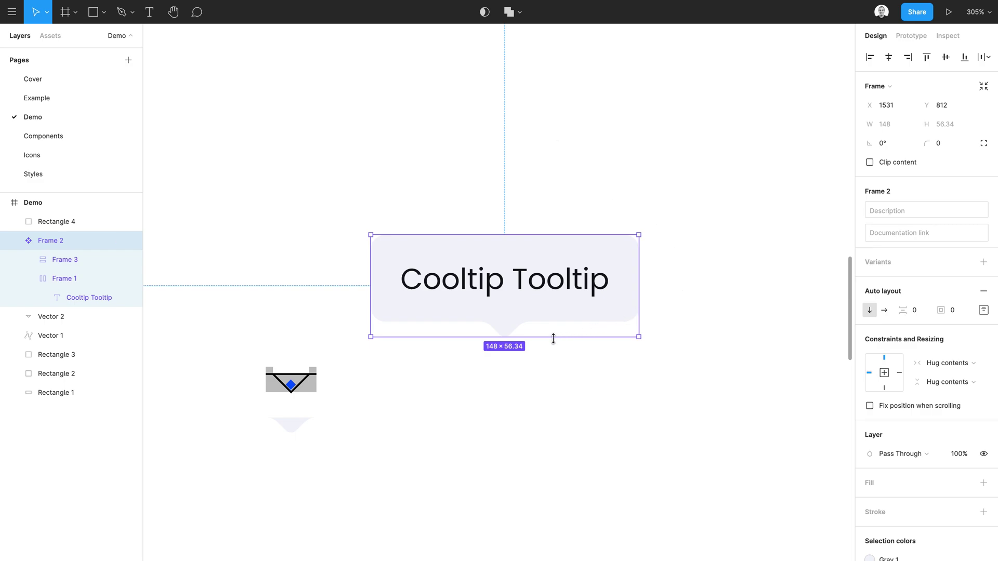
{"action": "key", "text": "ctrl+r"}
{"action": "type", "text": "Too"}
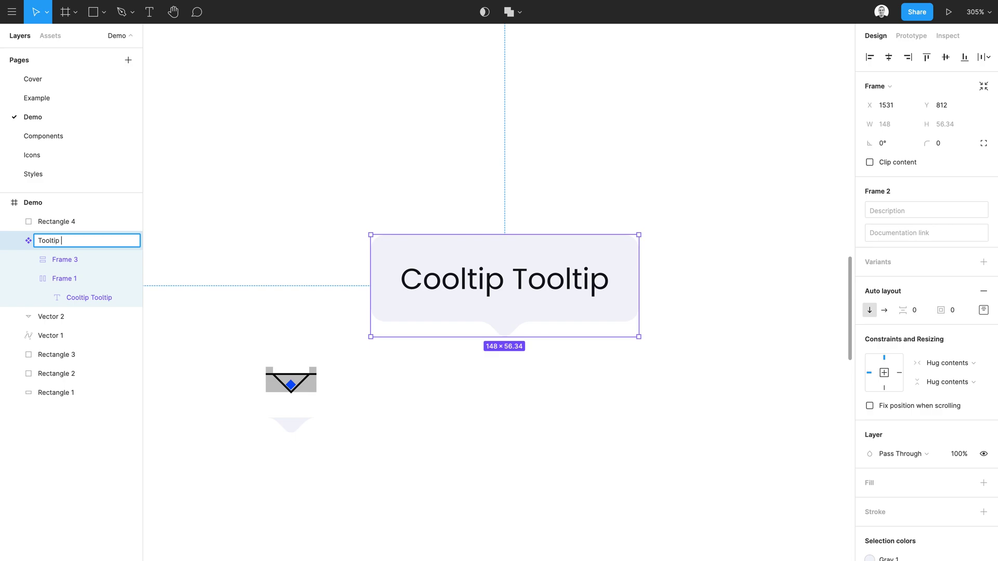
{"action": "key", "text": "Return"}
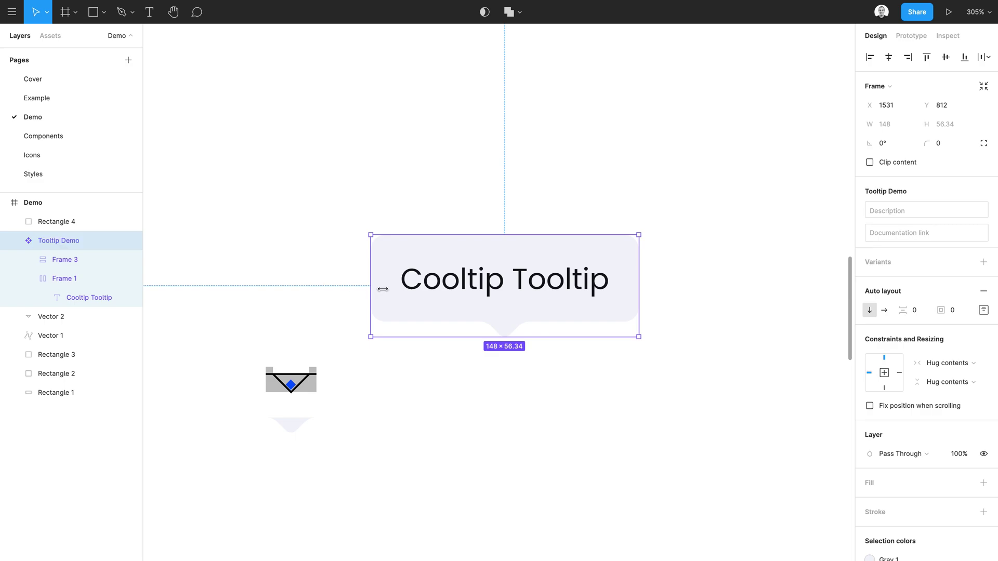
{"action": "left_click", "coordinate": [475, 196]}
{"action": "scroll", "coordinate": [474, 196], "scroll_direction": "down", "scroll_amount": 3}
{"action": "left_click", "coordinate": [481, 213]}
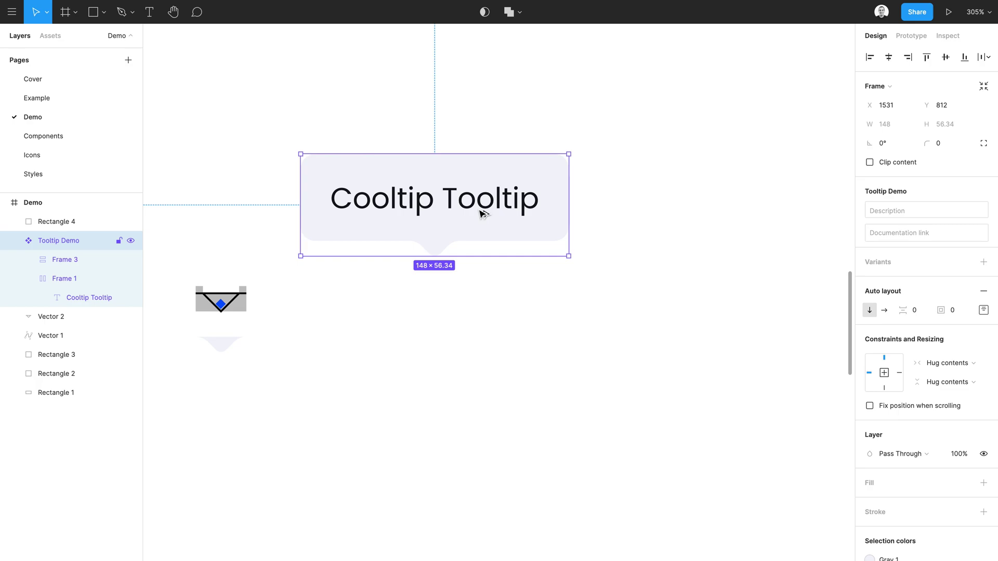
Place a copy of the Tooltip Demo component below the original.
{"action": "left_click_drag", "start_coordinate": [481, 213], "coordinate": [512, 407]}
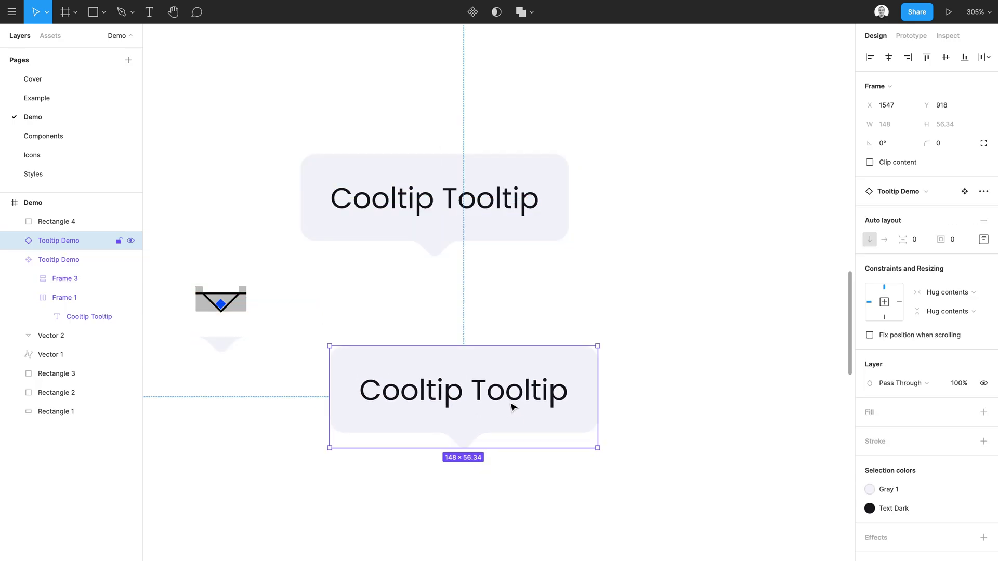
{"action": "scroll", "coordinate": [512, 407], "scroll_direction": "down", "scroll_amount": 3}
{"action": "left_click", "coordinate": [510, 406]}
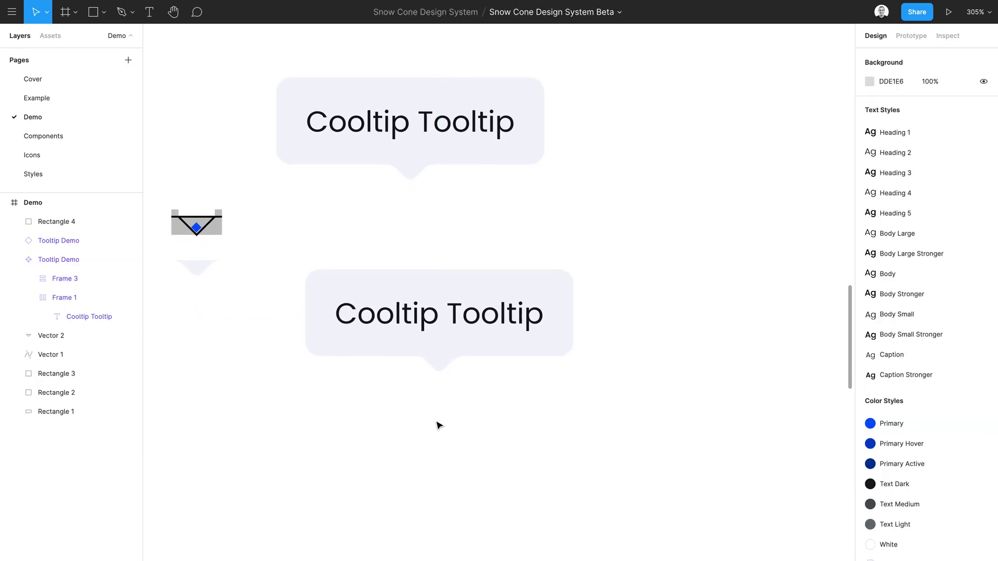
{"action": "scroll", "coordinate": [420, 436], "scroll_direction": "up", "scroll_amount": 5}
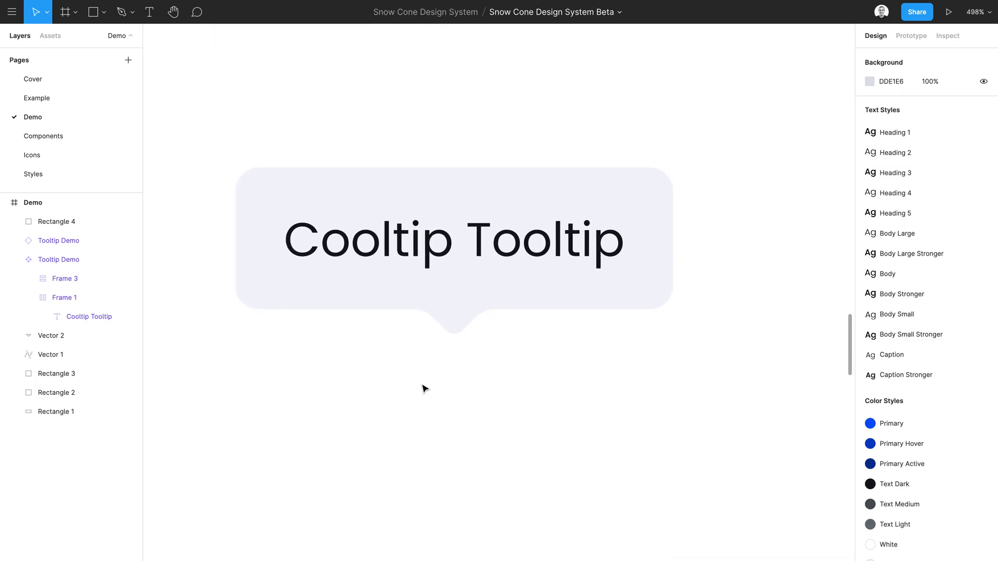
Add the Info icon from Assets beneath the tooltip's tail, resized to 16×16 and centred.
{"action": "left_click", "coordinate": [48, 36]}
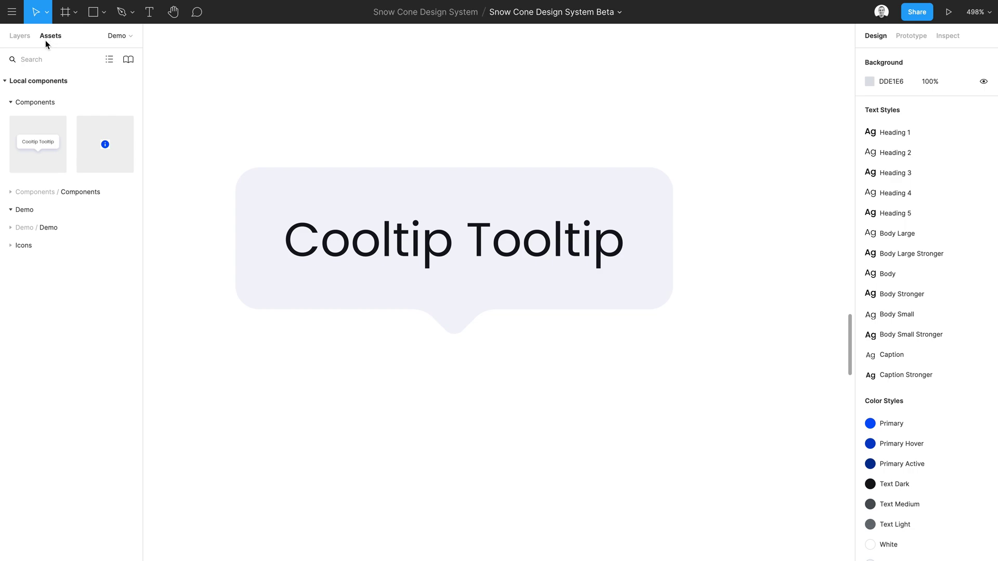
{"action": "left_click", "coordinate": [11, 102]}
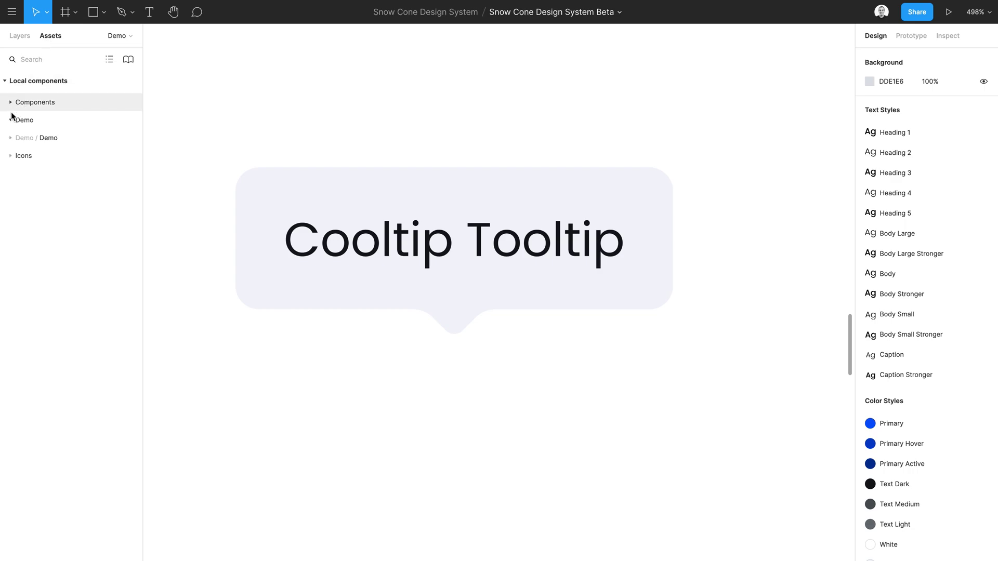
{"action": "left_click", "coordinate": [10, 156]}
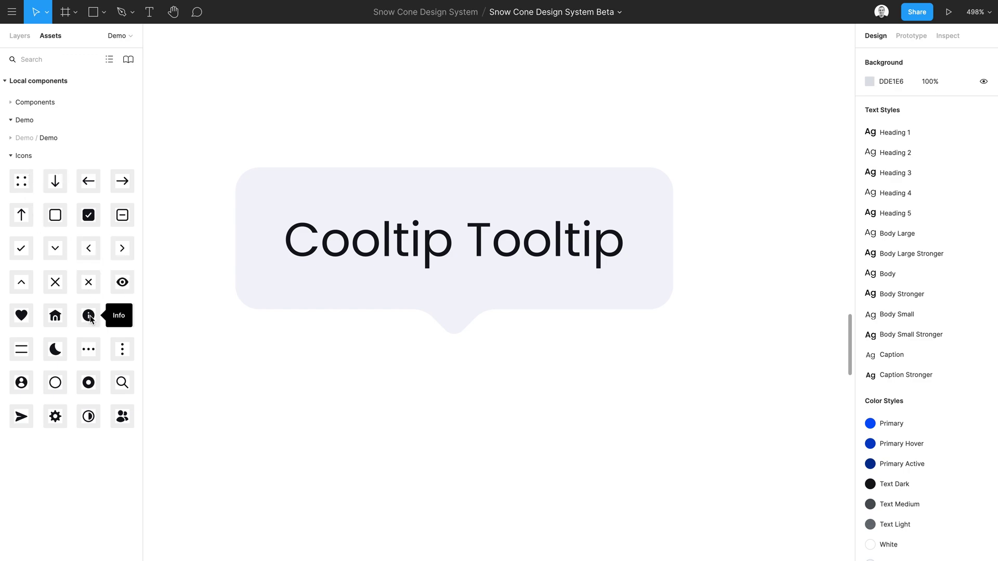
{"action": "left_click_drag", "start_coordinate": [101, 316], "coordinate": [476, 393]}
{"action": "left_click_drag", "start_coordinate": [469, 393], "coordinate": [476, 386]}
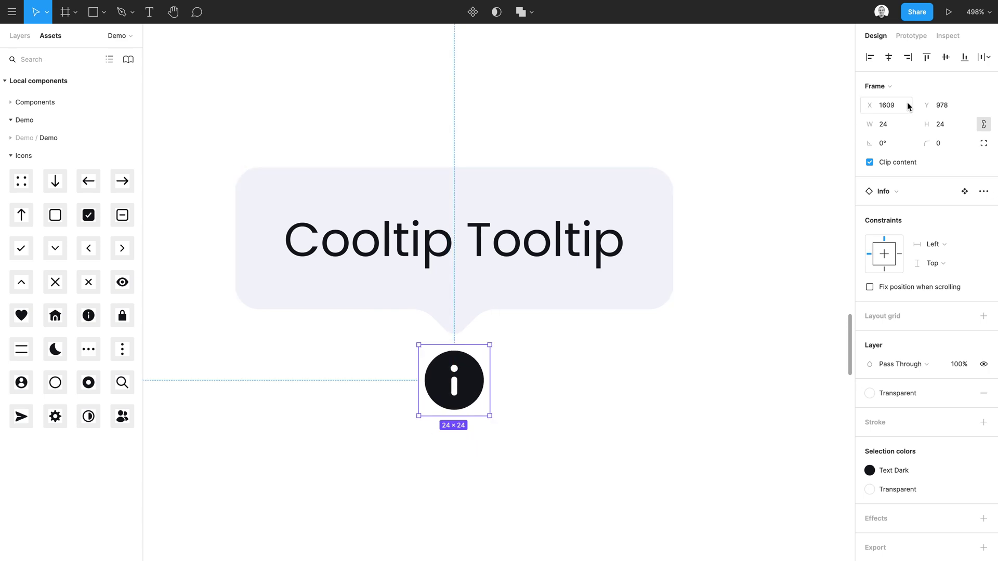
{"action": "left_click", "coordinate": [890, 126]}
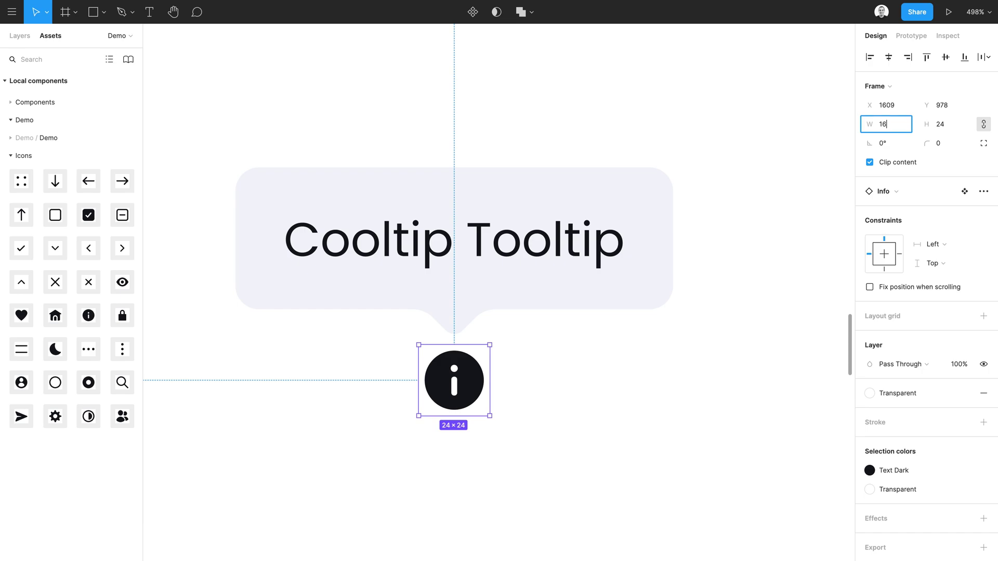
{"action": "type", "text": "16"}
{"action": "key", "text": "Tab"}
{"action": "left_click_drag", "start_coordinate": [446, 368], "coordinate": [456, 366]}
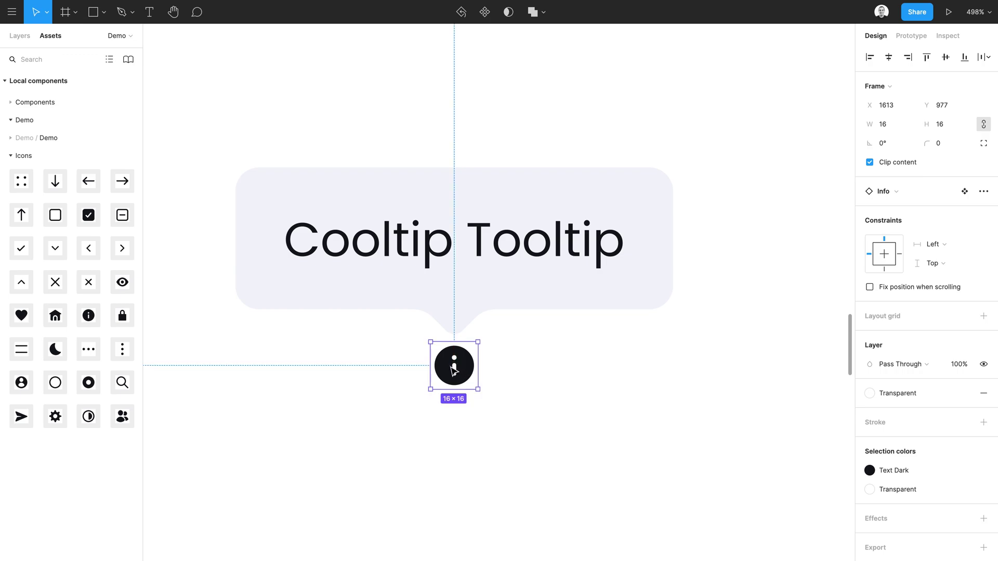
{"action": "scroll", "coordinate": [453, 370], "scroll_direction": "left", "scroll_amount": 3}
Duplicate the Cooltip Tooltip text below the tooltip, styled Body Small Stronger, and move it left.
{"action": "left_click", "coordinate": [509, 244]}
{"action": "left_click_drag", "start_coordinate": [509, 245], "coordinate": [285, 372]}
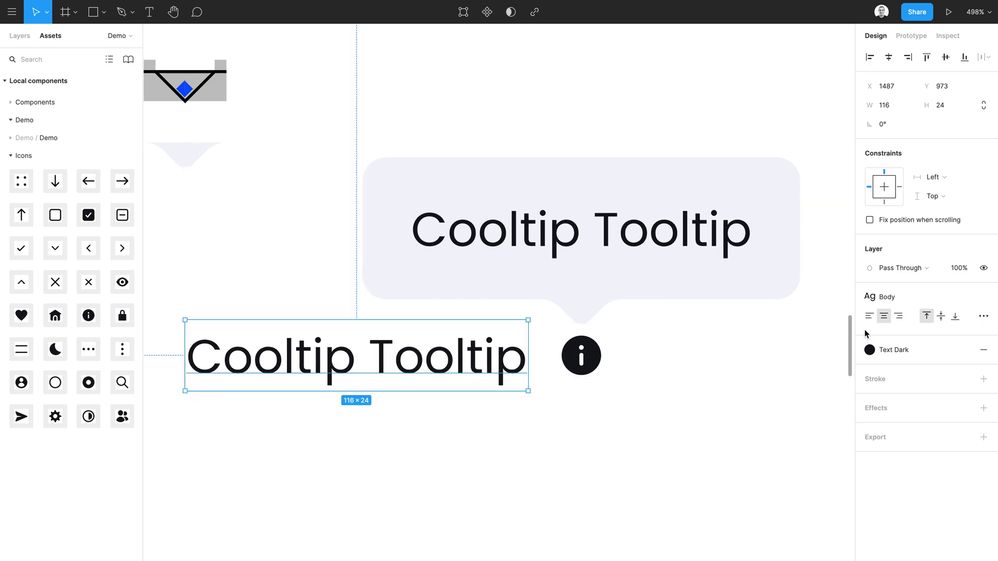
{"action": "left_click", "coordinate": [886, 297]}
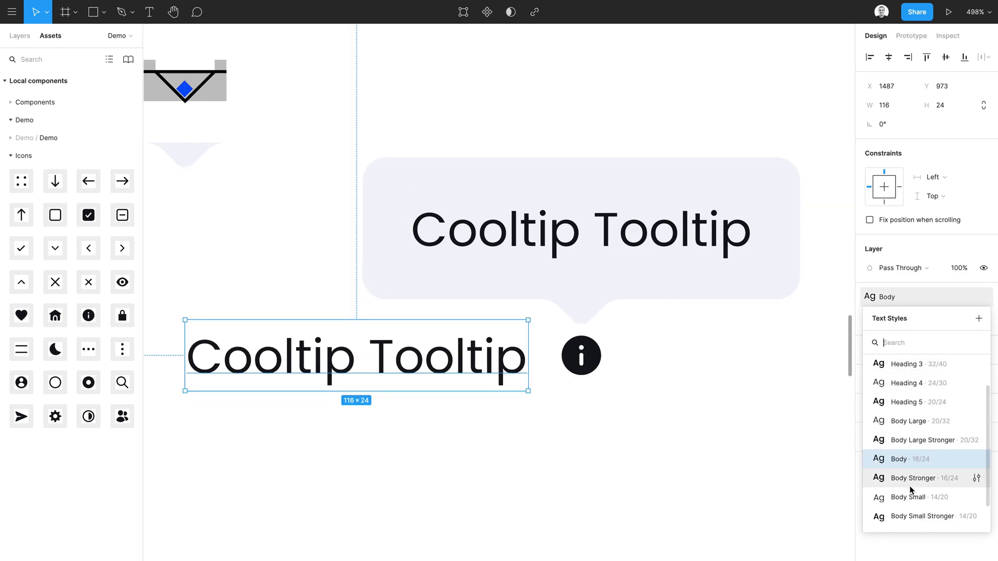
{"action": "left_click", "coordinate": [910, 498]}
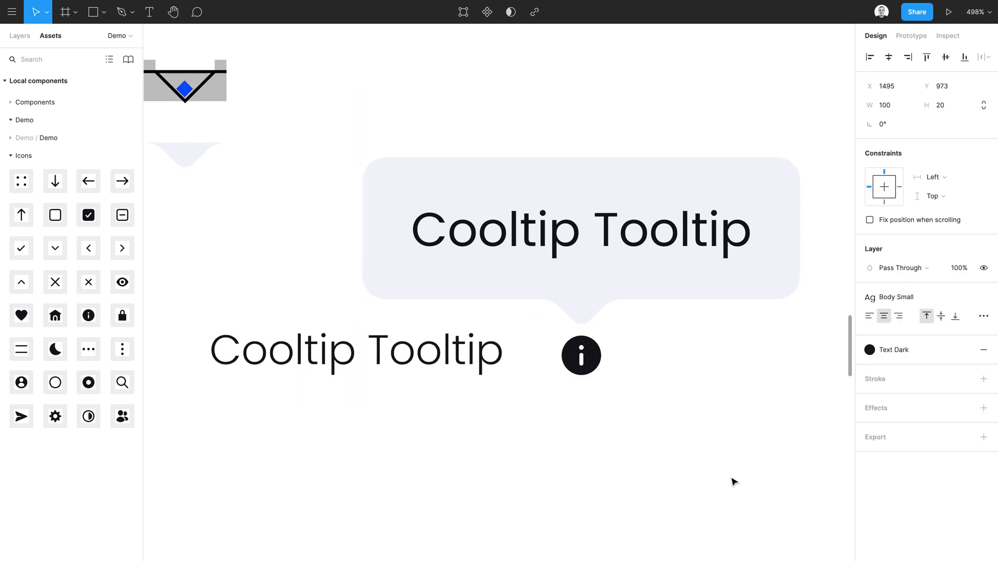
{"action": "left_click", "coordinate": [906, 297]}
{"action": "left_click", "coordinate": [915, 479]}
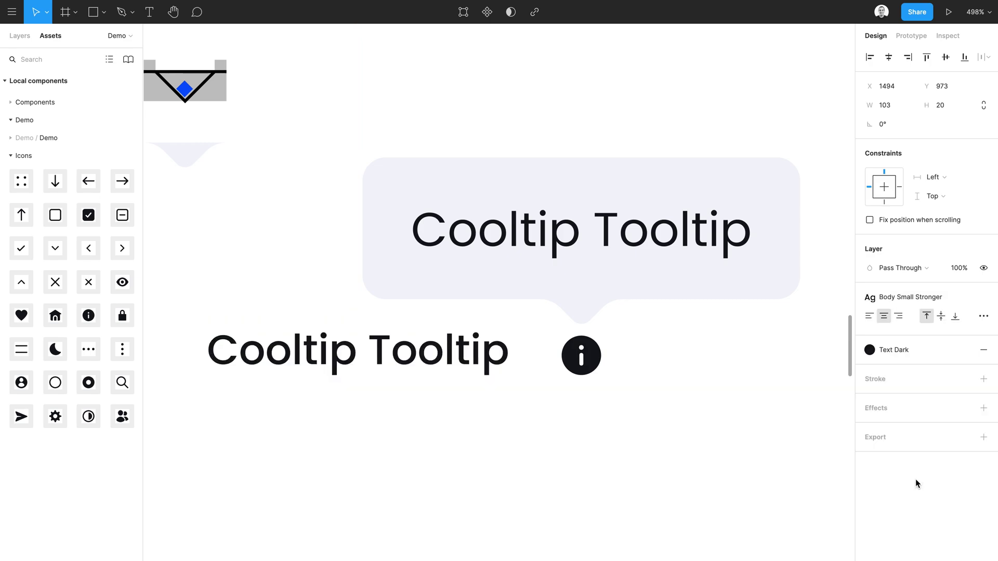
{"action": "left_click_drag", "start_coordinate": [408, 351], "coordinate": [439, 356]}
{"action": "left_click", "coordinate": [573, 360]}
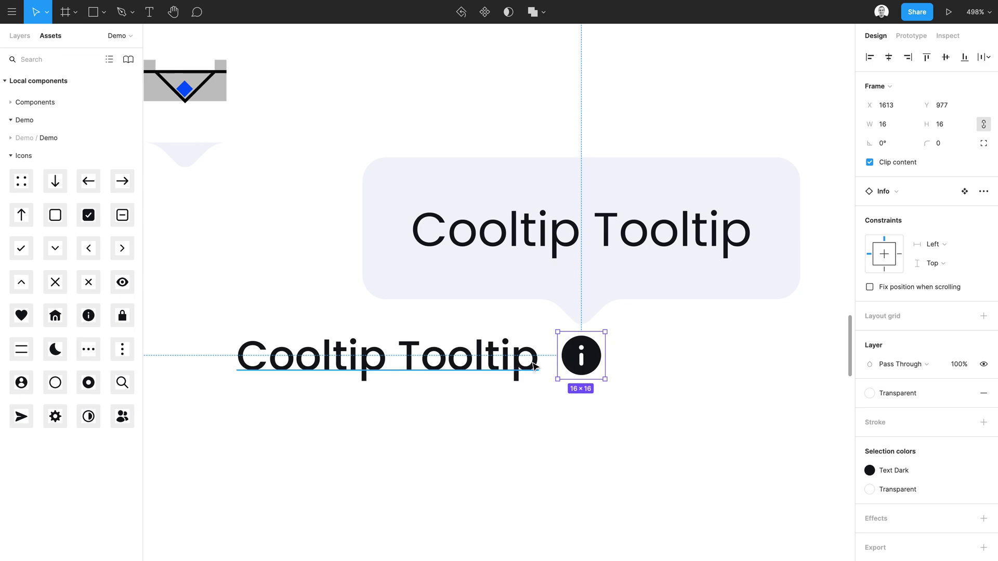
{"action": "left_click_drag", "start_coordinate": [520, 360], "coordinate": [343, 357]}
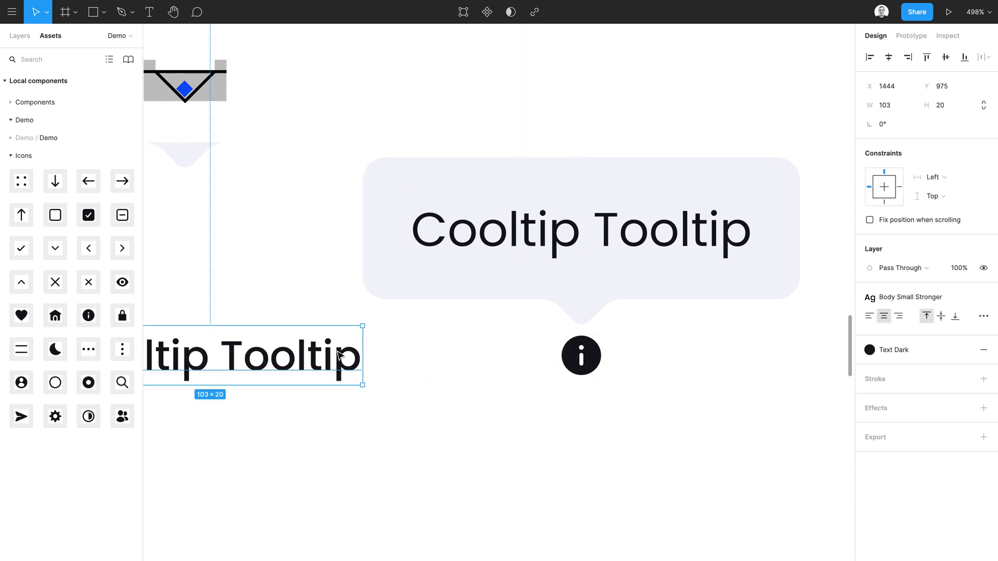
Raise Tooltip Demo in the layer order alongside the Info icon.
{"action": "left_click", "coordinate": [581, 372]}
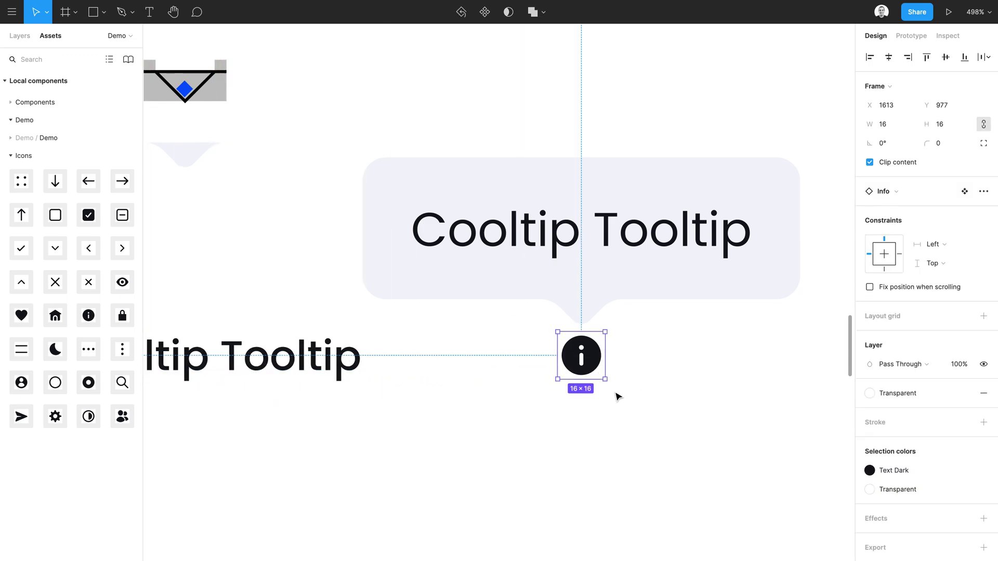
{"action": "left_click", "coordinate": [20, 36]}
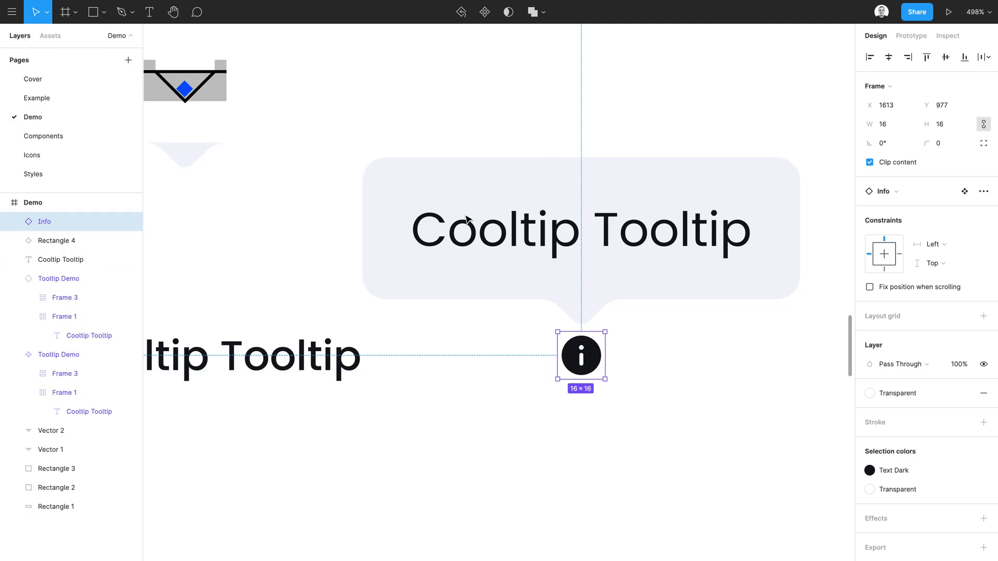
{"action": "left_click", "coordinate": [579, 213]}
{"action": "left_click", "coordinate": [581, 355], "text": "shift"}
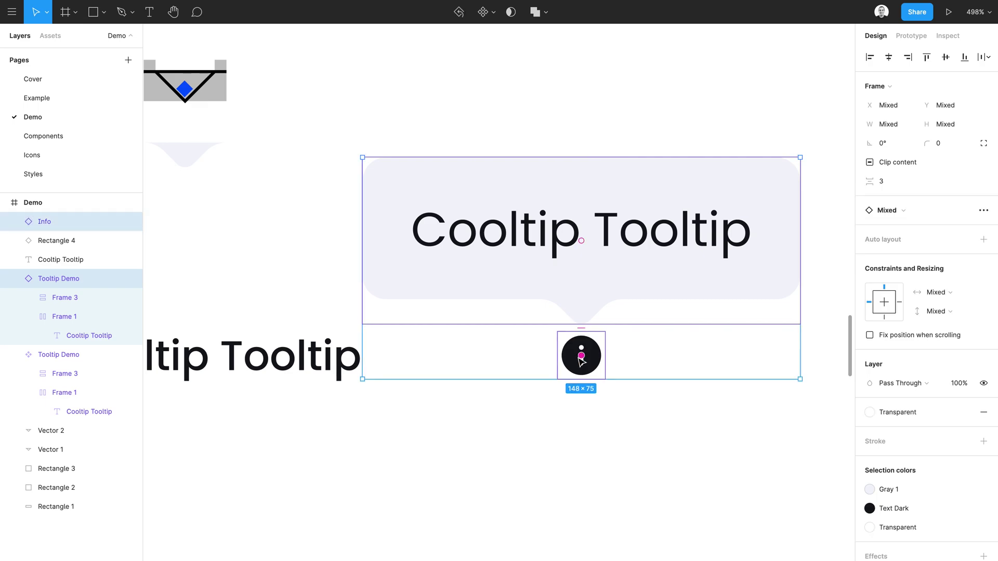
{"action": "key", "text": "ctrl+alt+bracketright"}
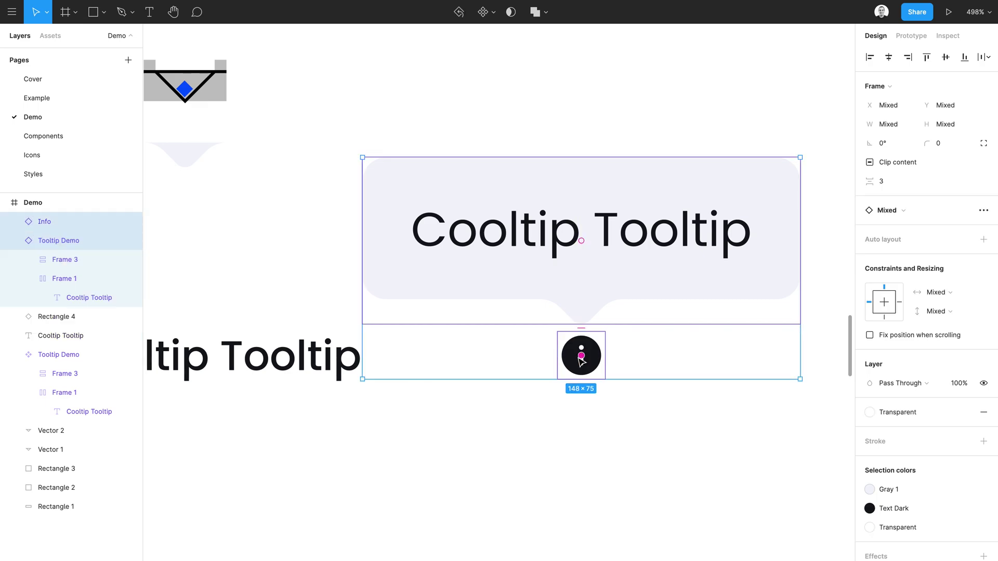
{"action": "left_click", "coordinate": [626, 418]}
Change the loose text copy to read 'Label'.
{"action": "left_click_drag", "start_coordinate": [336, 366], "coordinate": [320, 366]}
{"action": "double_click", "coordinate": [316, 360]}
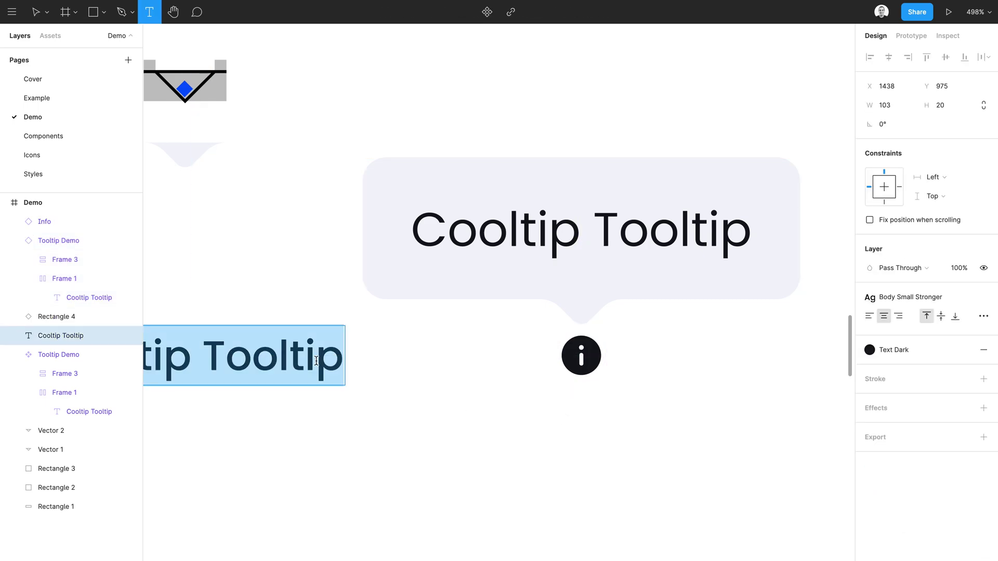
{"action": "type", "text": "Label"}
{"action": "key", "text": "Escape"}
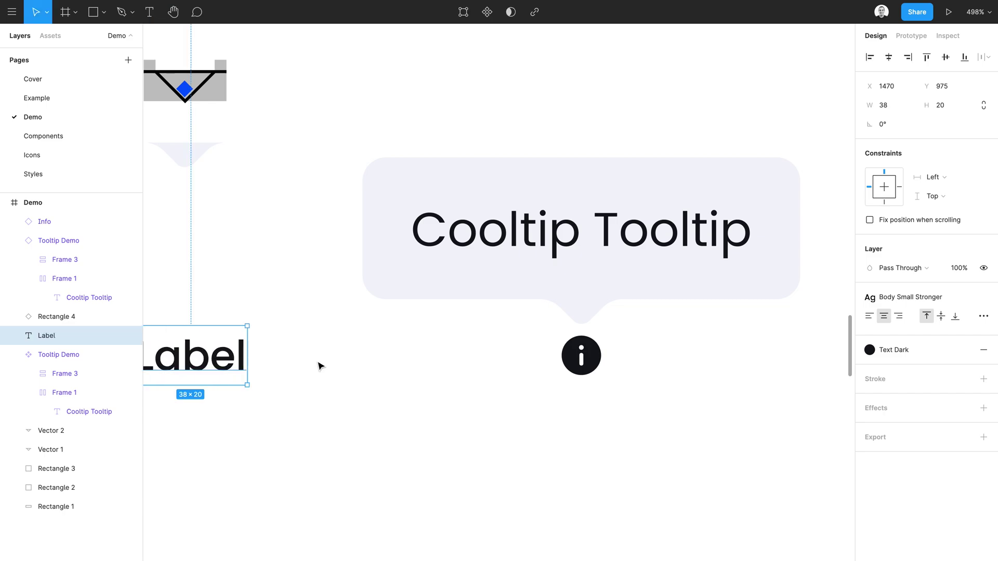
Wrap the Info icon and Tooltip Demo in a 16×16 frame with locked proportions.
{"action": "left_click", "coordinate": [522, 416]}
{"action": "scroll", "coordinate": [520, 416], "scroll_direction": "right", "scroll_amount": 3}
{"action": "scroll", "coordinate": [520, 416], "scroll_direction": "up", "scroll_amount": 1}
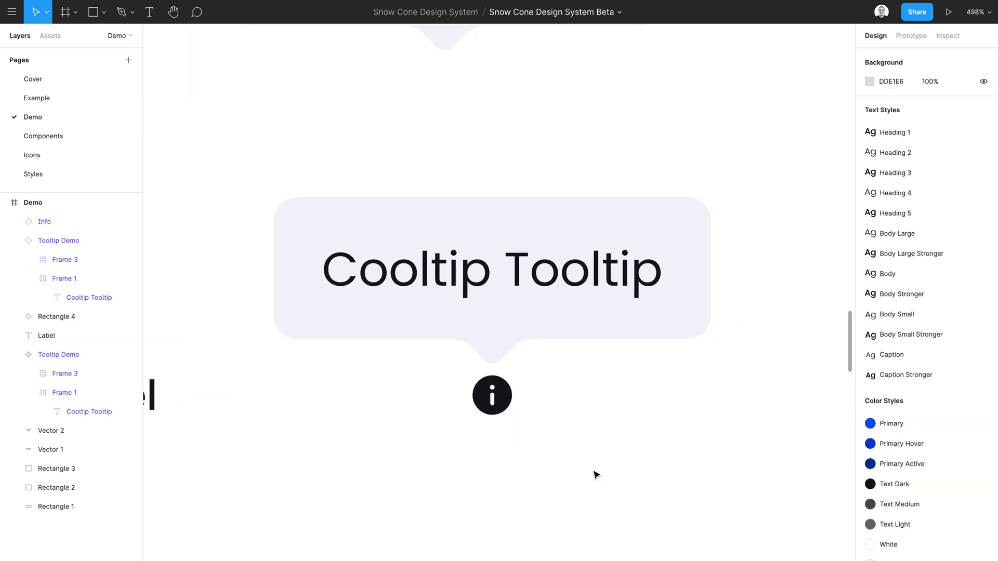
{"action": "left_click_drag", "start_coordinate": [594, 471], "coordinate": [440, 316]}
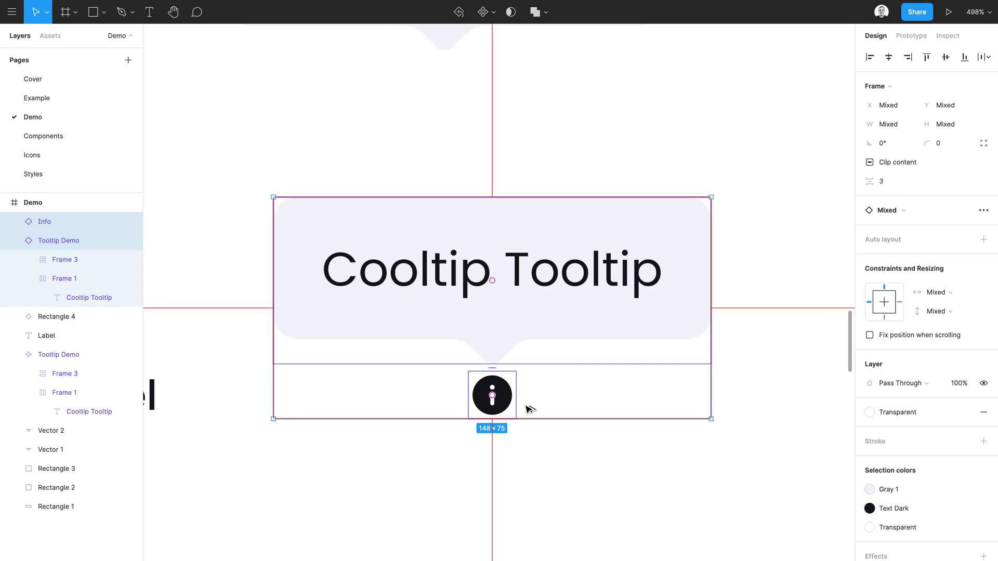
{"action": "key", "text": "ctrl+alt+g"}
{"action": "left_click", "coordinate": [889, 127]}
{"action": "type", "text": "16"}
{"action": "key", "text": "Tab"}
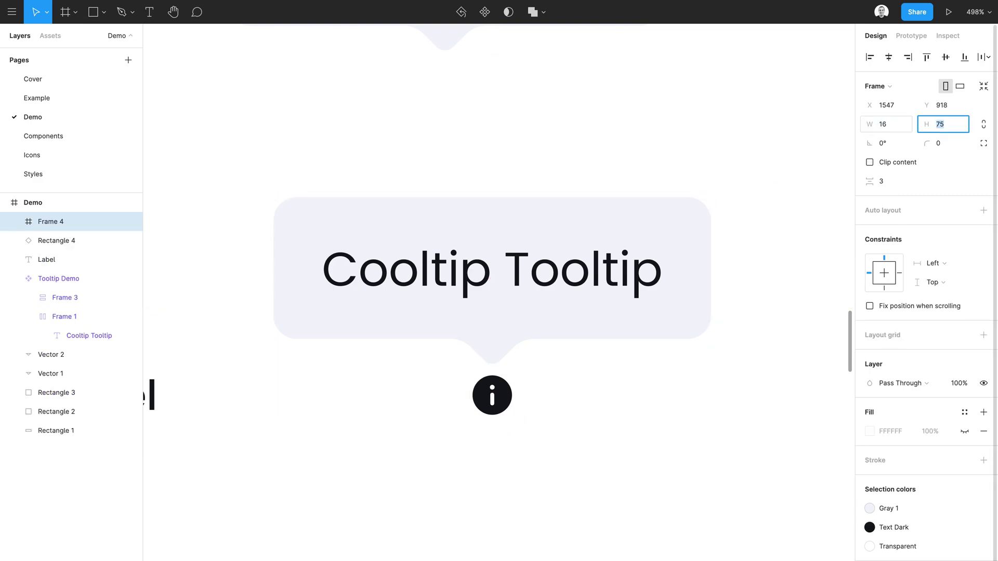
{"action": "type", "text": "16"}
{"action": "key", "text": "Tab"}
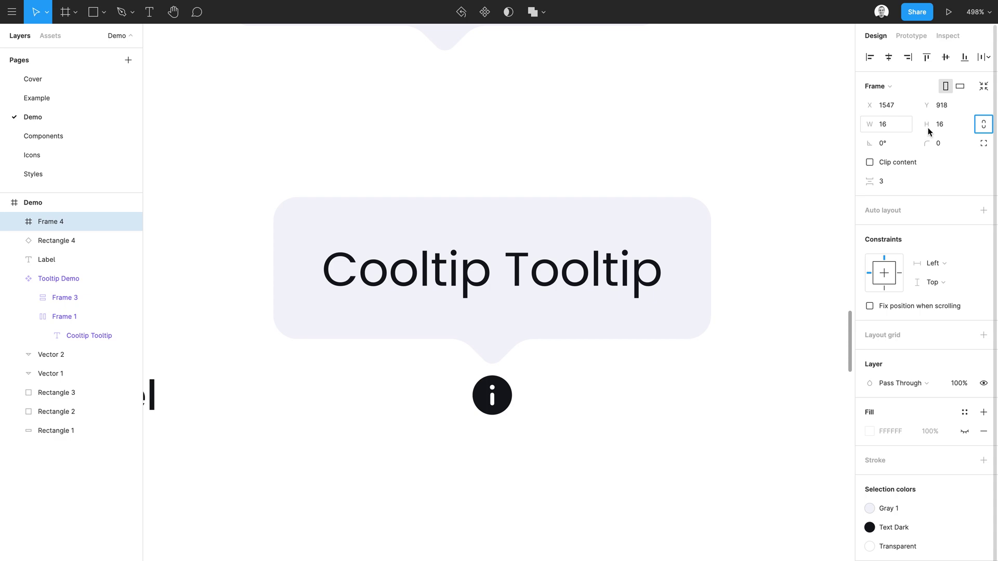
{"action": "left_click", "coordinate": [980, 129]}
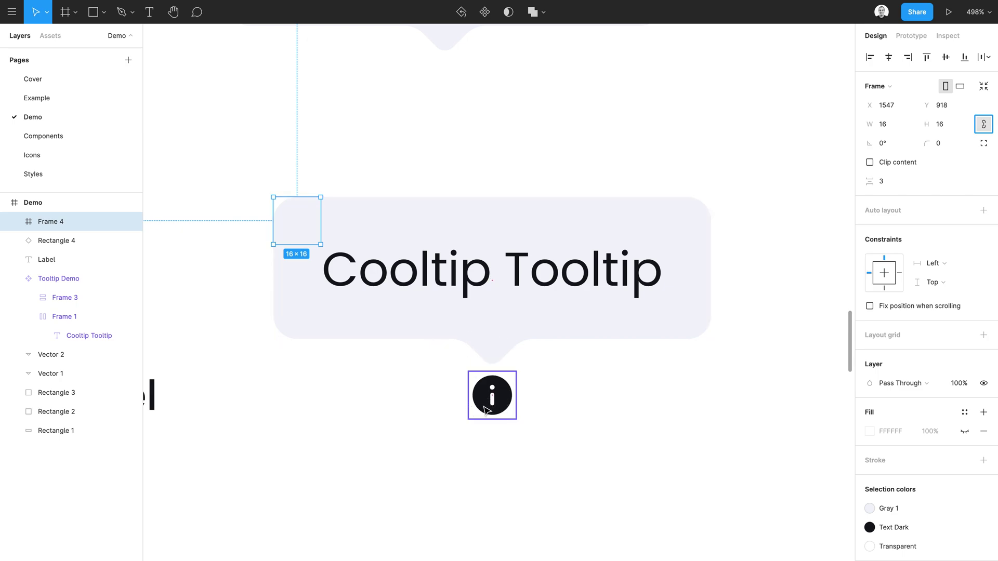
Align the Info icon to Frame 4's top-left corner at 0, 0.
{"action": "key", "text": "ctrl+v"}
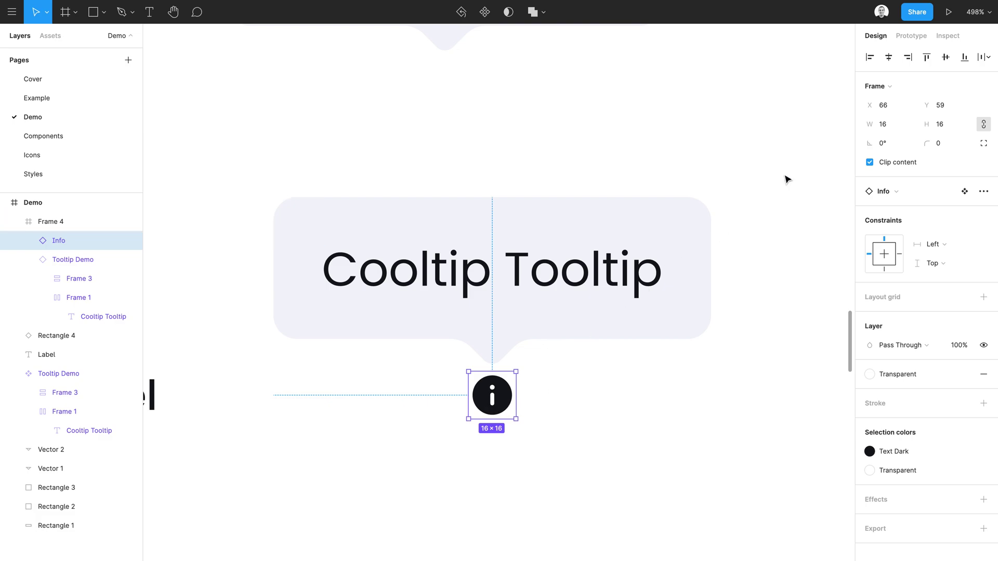
{"action": "left_click", "coordinate": [869, 58]}
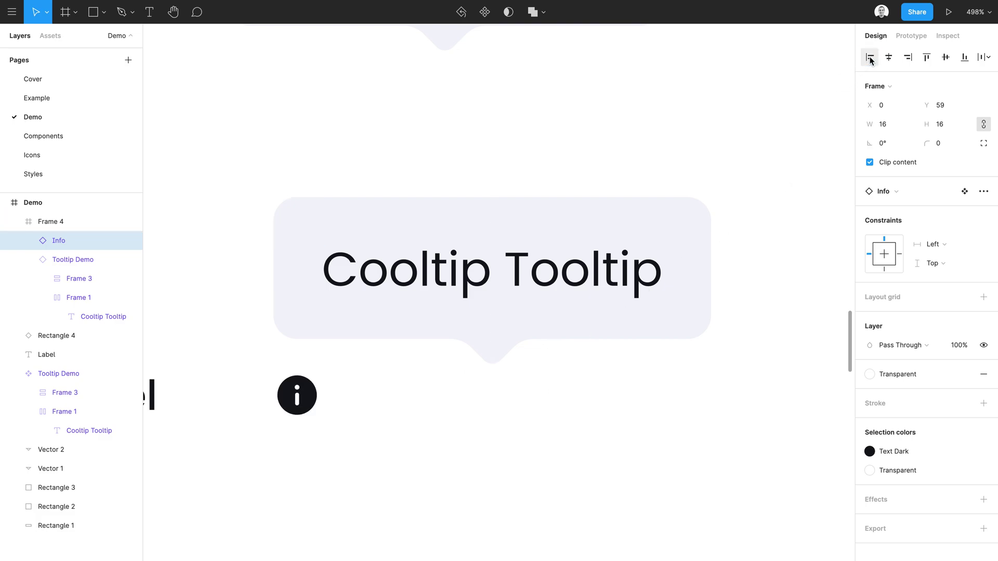
{"action": "left_click", "coordinate": [925, 59]}
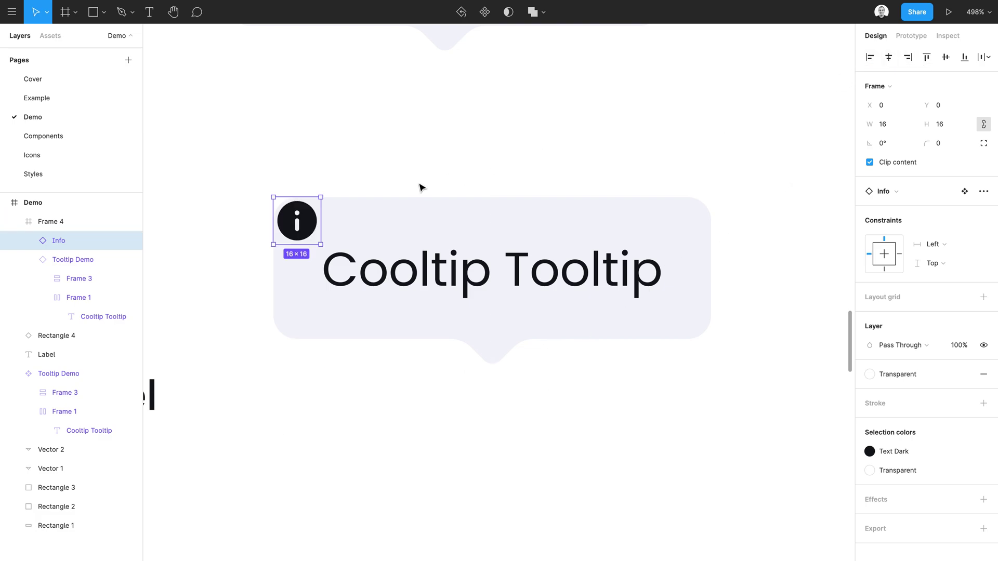
{"action": "left_click", "coordinate": [48, 225]}
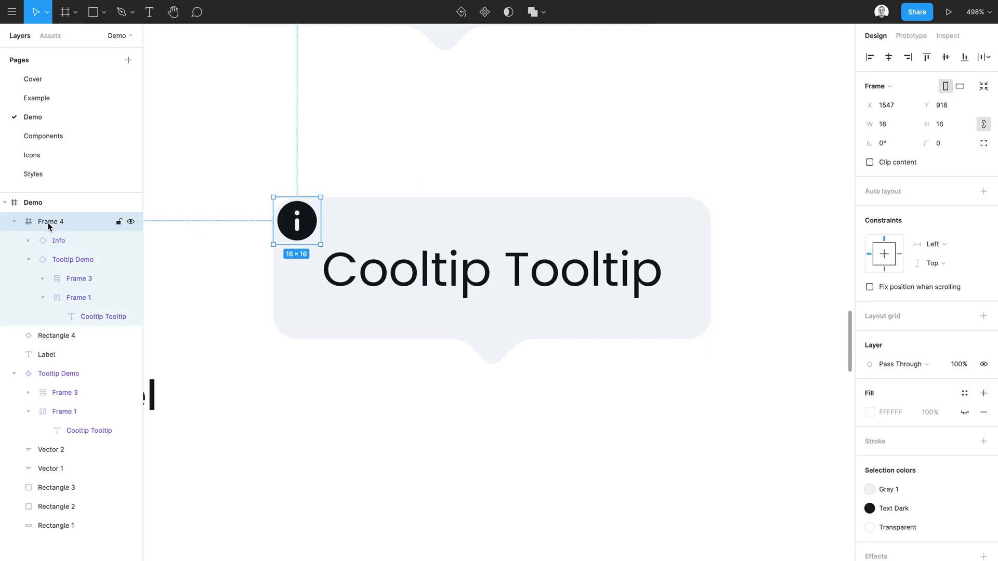
{"action": "left_click", "coordinate": [55, 243]}
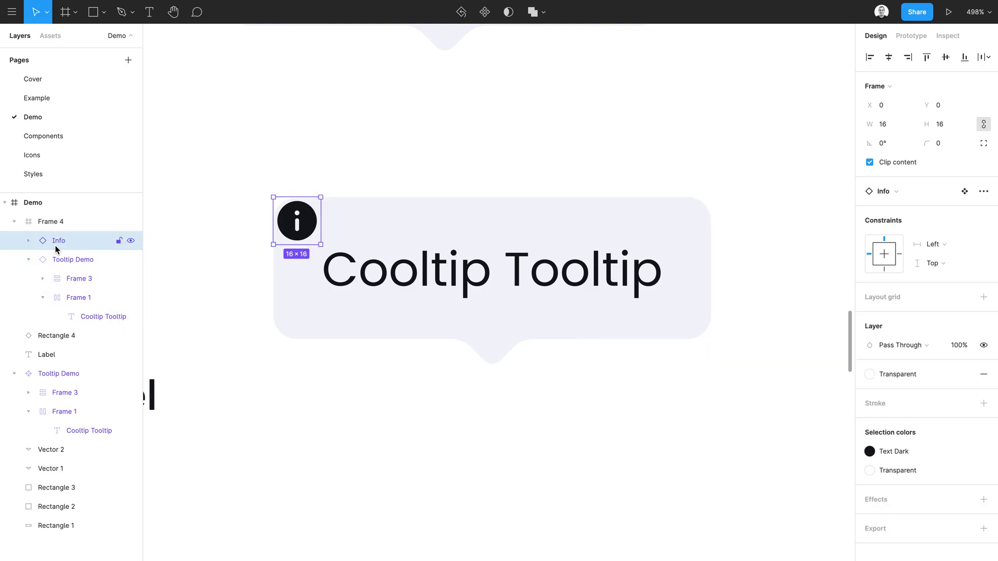
{"action": "left_click", "coordinate": [54, 222]}
{"action": "left_click", "coordinate": [373, 349]}
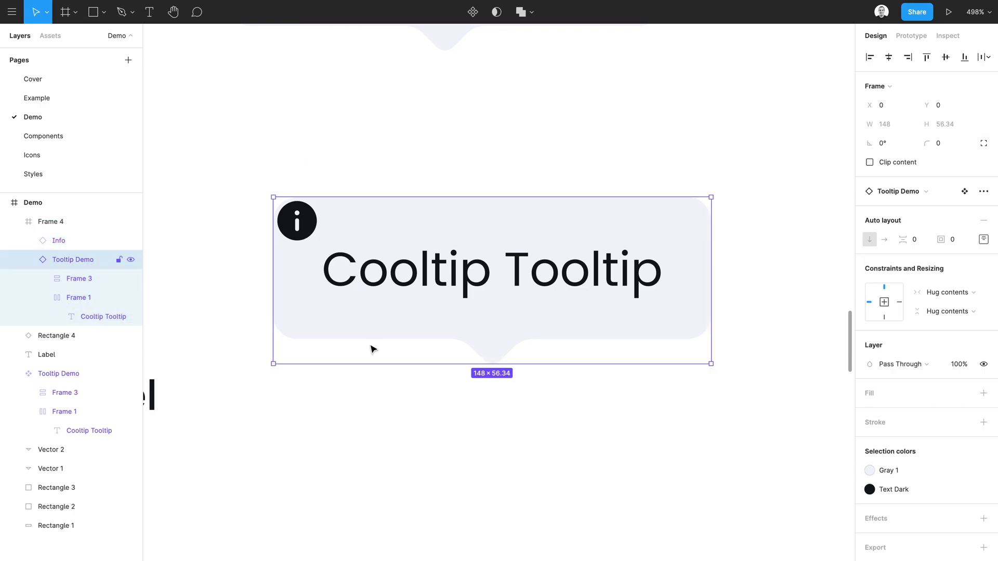
Centre Tooltip Demo horizontally, align its bottom, and nudge it up above the icon.
{"action": "left_click", "coordinate": [888, 56]}
{"action": "left_click", "coordinate": [964, 56]}
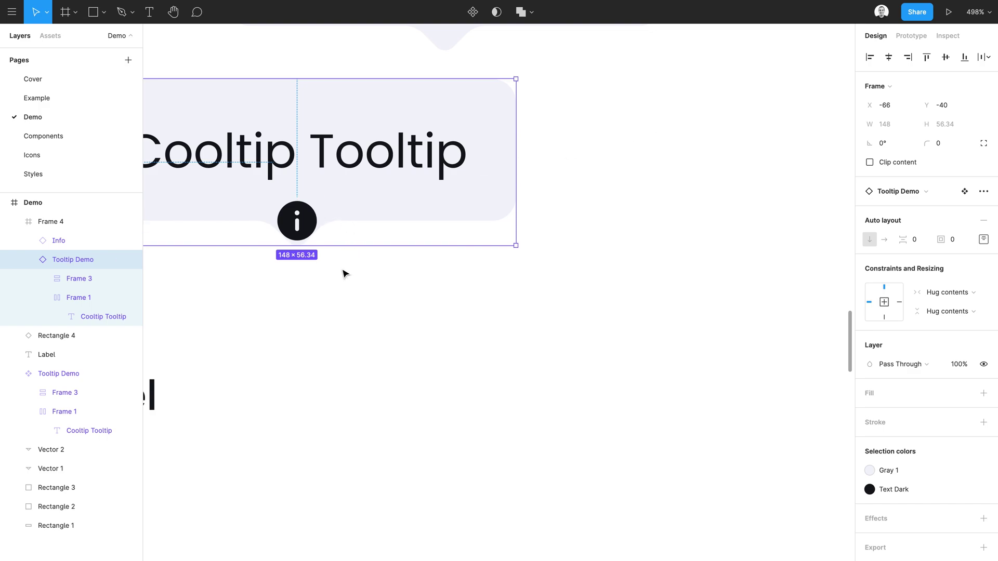
{"action": "key", "text": "shift+Up"}
{"action": "key", "text": "shift+Up"}
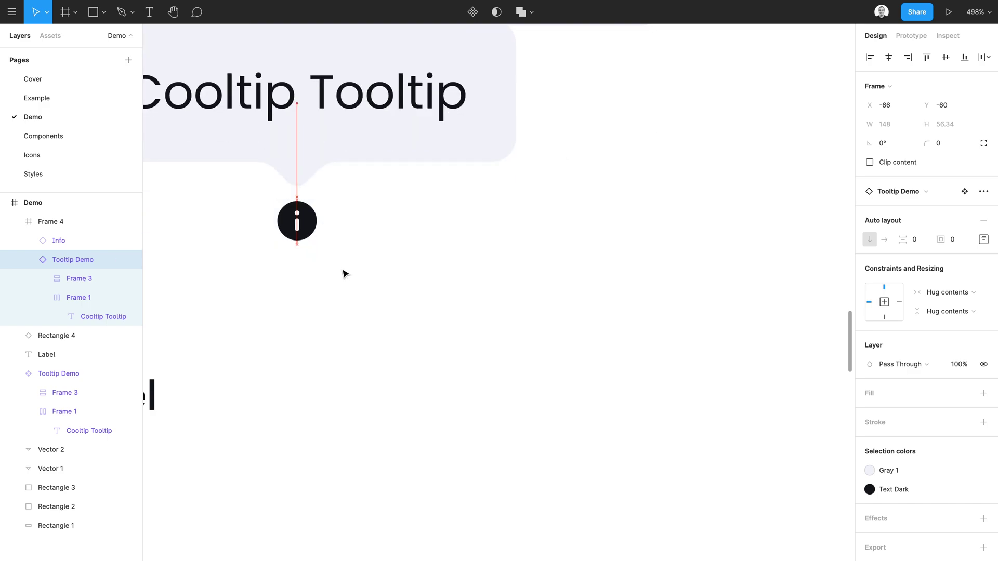
{"action": "scroll", "coordinate": [345, 274], "scroll_direction": "left", "scroll_amount": 5}
{"action": "scroll", "coordinate": [345, 274], "scroll_direction": "up", "scroll_amount": 2}
{"action": "key", "text": "alt"}
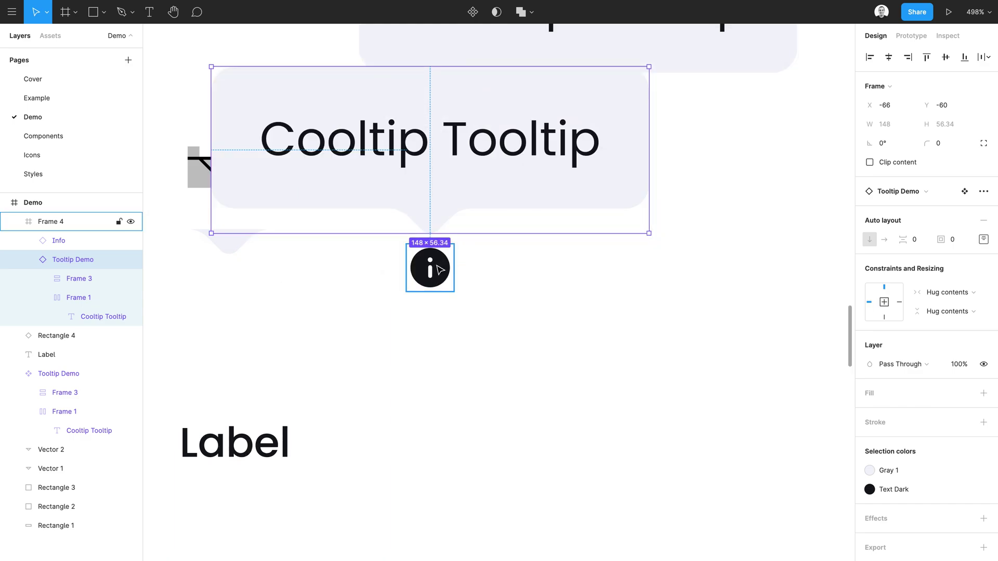
Move Frame 4 right and down, leaving Clip content off so the tooltip shows.
{"action": "left_click", "coordinate": [498, 314]}
{"action": "left_click", "coordinate": [448, 281]}
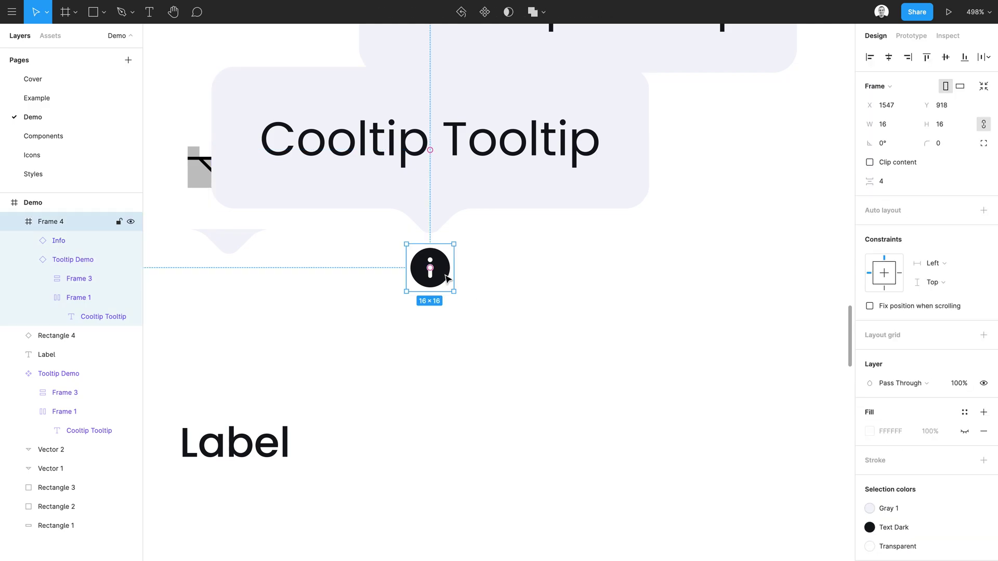
{"action": "left_click_drag", "start_coordinate": [444, 275], "coordinate": [666, 457]}
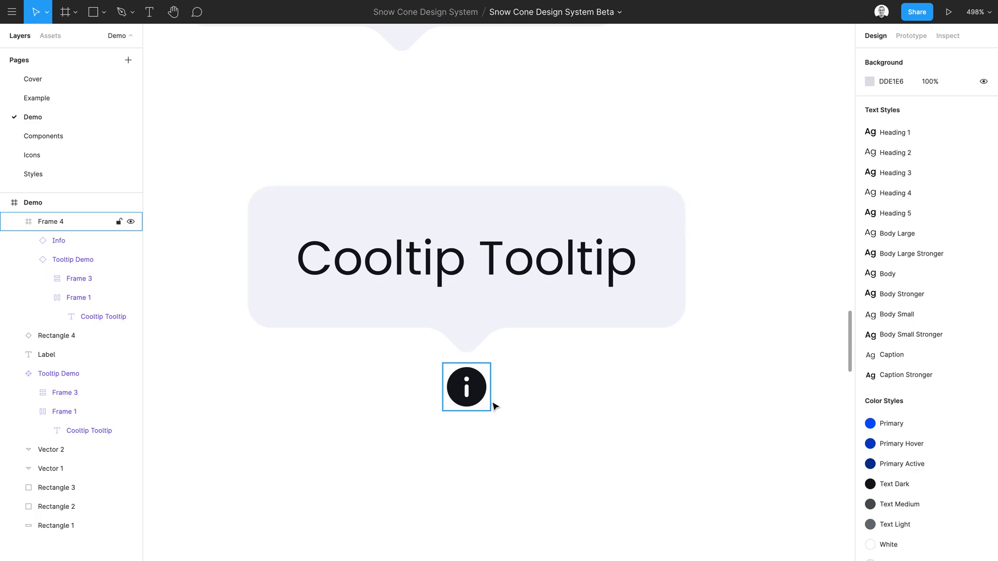
{"action": "left_click", "coordinate": [461, 401]}
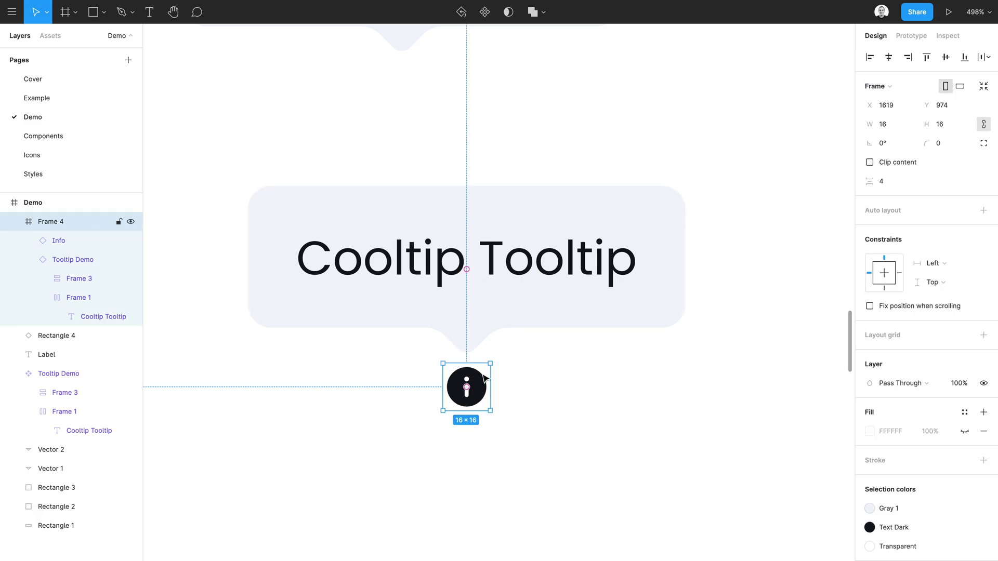
{"action": "left_click", "coordinate": [870, 163]}
{"action": "left_click", "coordinate": [870, 162]}
{"action": "left_click", "coordinate": [870, 162]}
{"action": "left_click", "coordinate": [870, 163]}
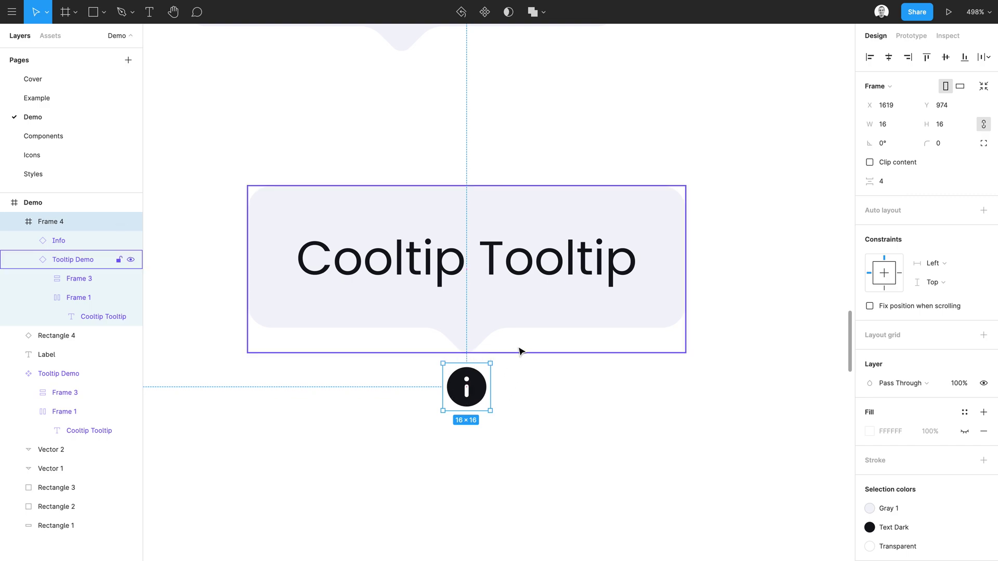
Wrap Frame 4 in Frame 5, make it a component, and begin renaming it 'Tooltip Trigger'.
{"action": "key", "text": "ctrl+alt+g"}
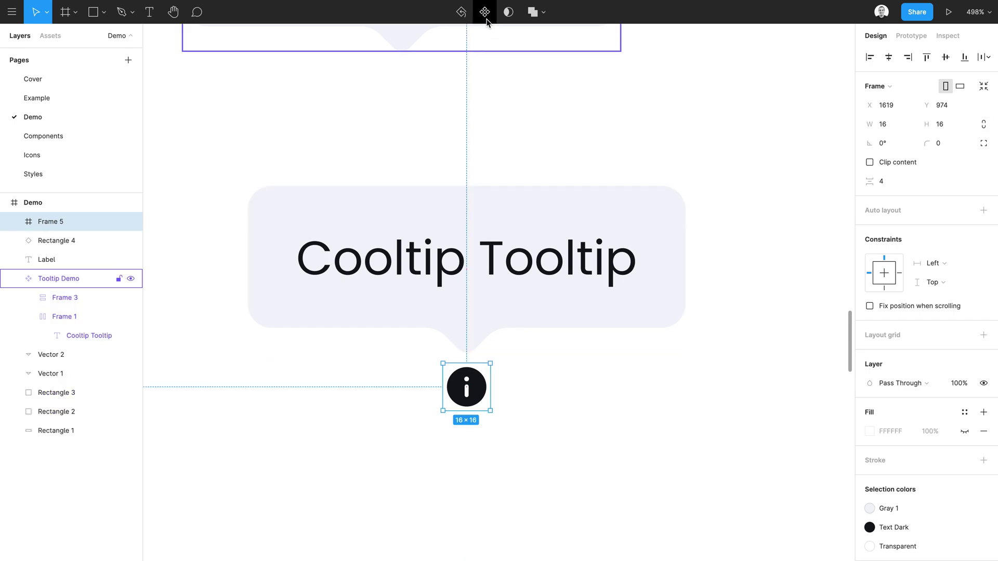
{"action": "scroll", "coordinate": [521, 122], "scroll_direction": "down", "scroll_amount": 2}
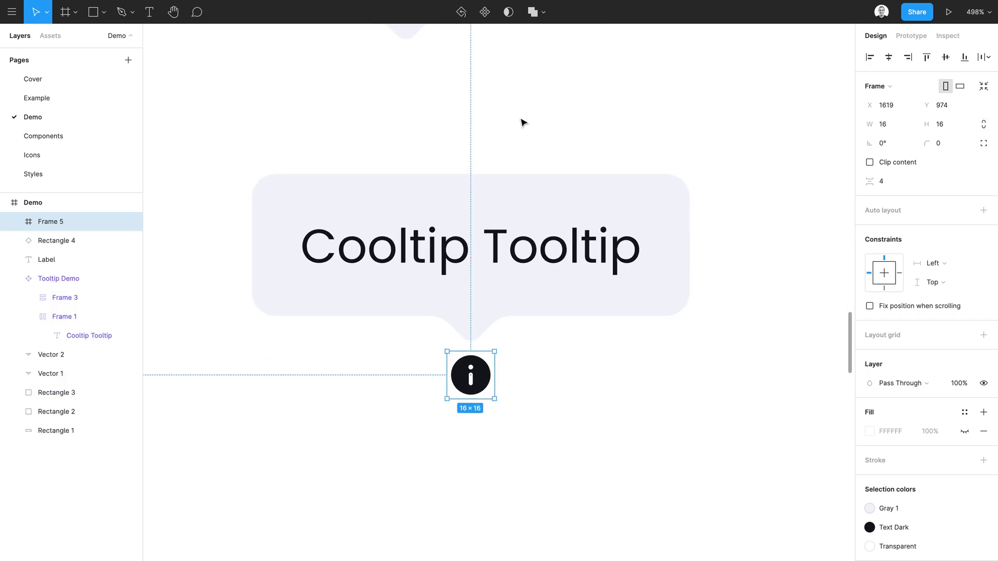
{"action": "left_click", "coordinate": [483, 13]}
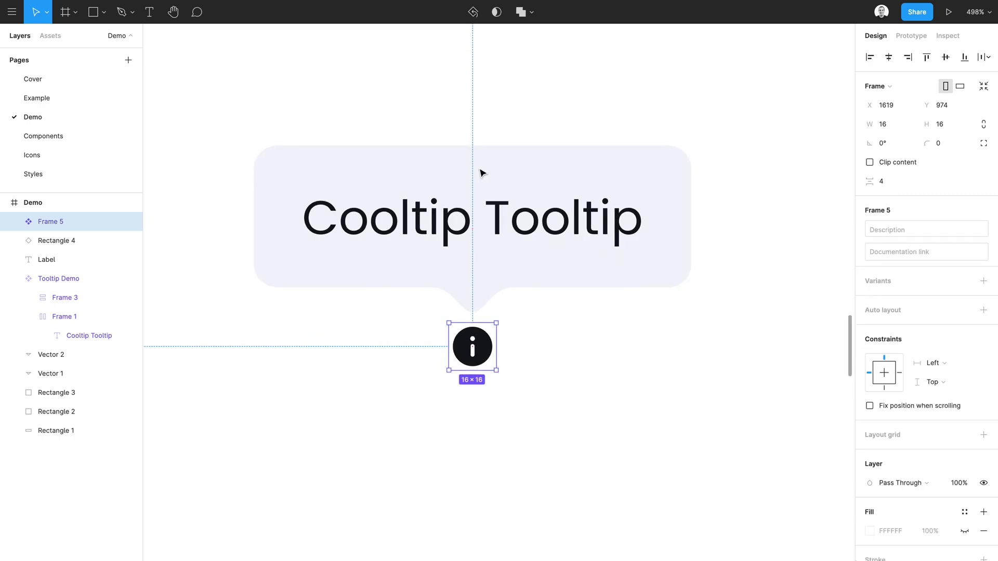
{"action": "left_click", "coordinate": [14, 222]}
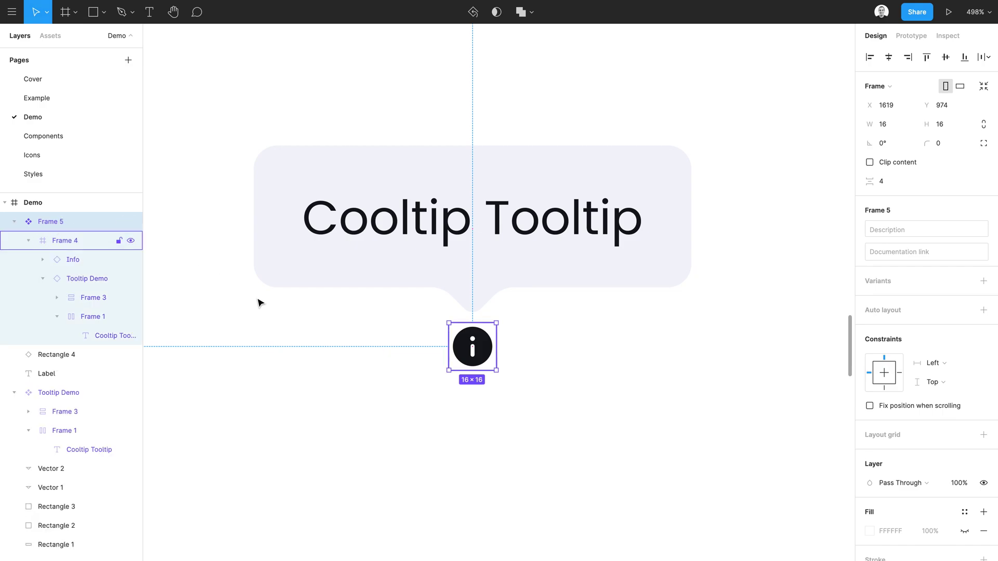
{"action": "key", "text": "ctrl+r"}
{"action": "type", "text": "T"}
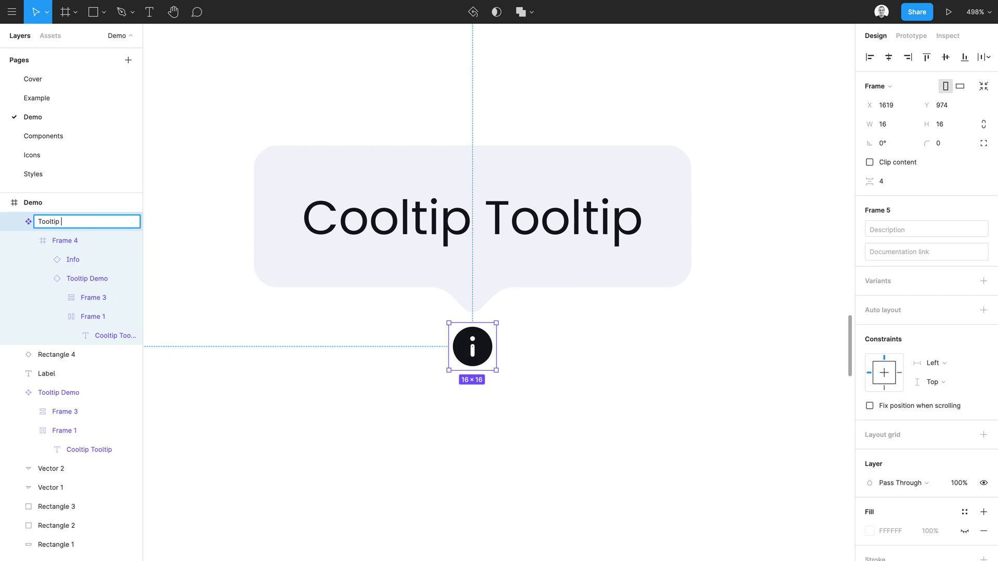
{"action": "type", "text": "ooltip Trigger"}
Confirm the name 'Tooltip Trigger' and move the Label text just left of the info icon.
{"action": "key", "text": "Return"}
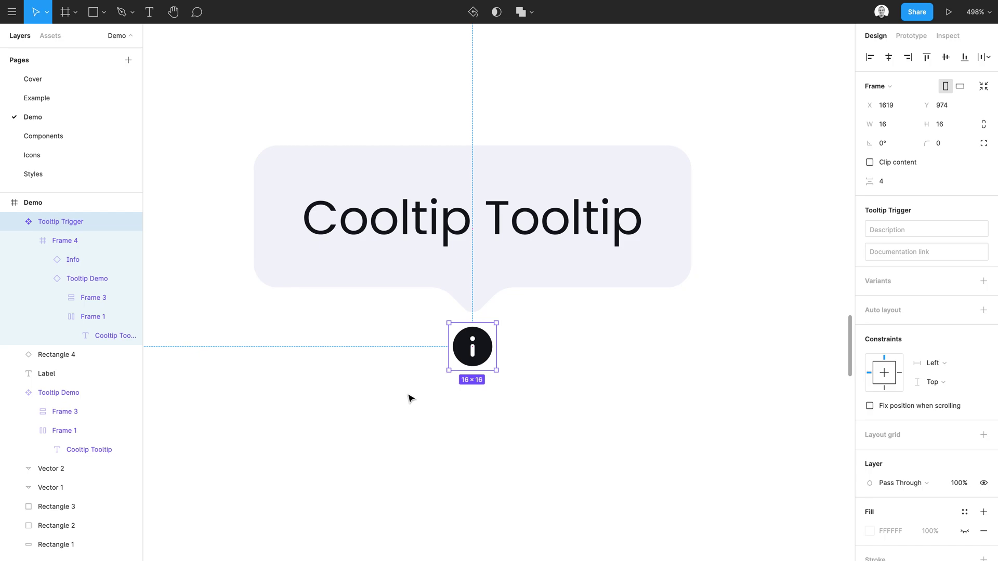
{"action": "left_click", "coordinate": [530, 381]}
{"action": "left_click", "coordinate": [472, 347]}
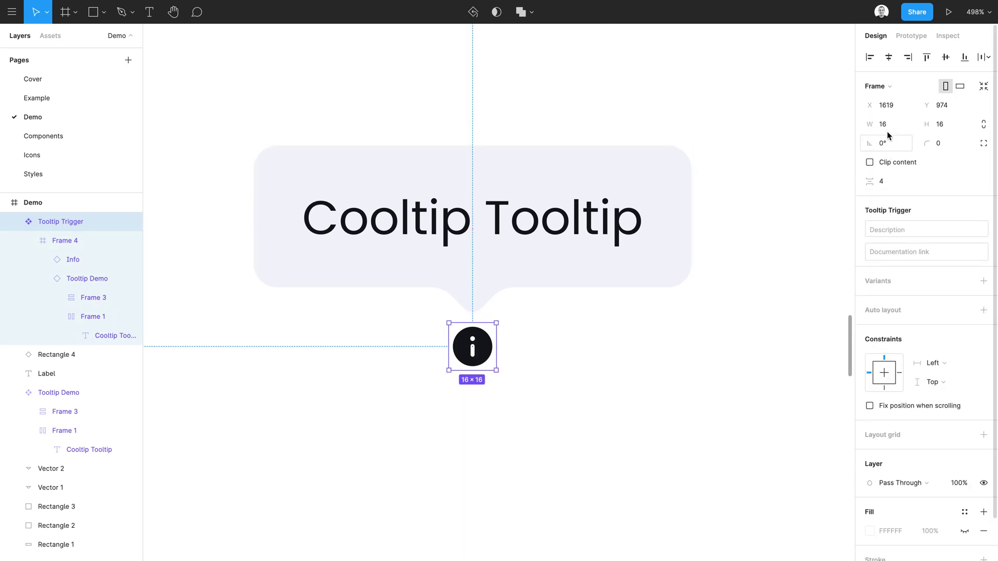
{"action": "scroll", "coordinate": [461, 501], "scroll_direction": "left", "scroll_amount": 5}
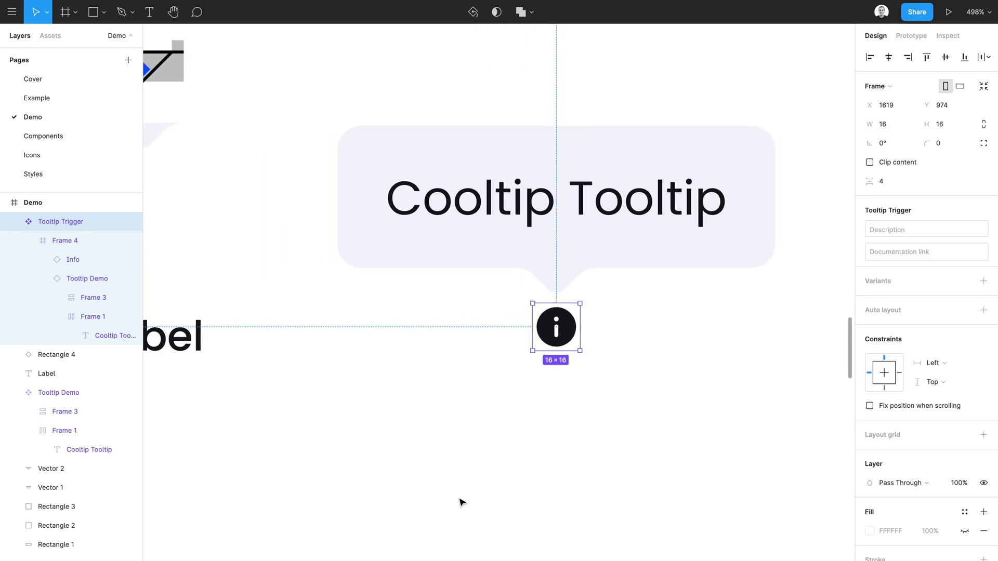
{"action": "left_click", "coordinate": [231, 327]}
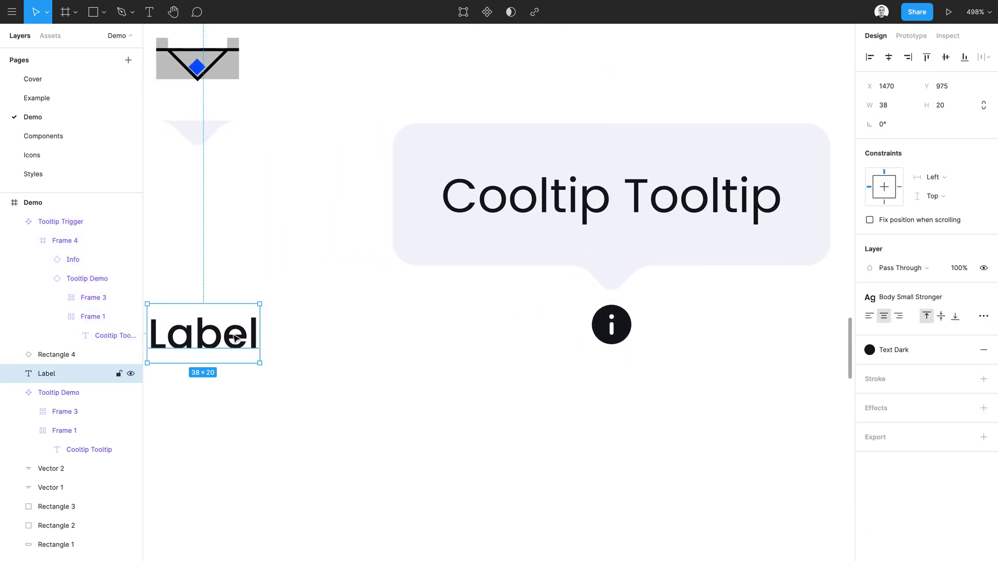
{"action": "left_click_drag", "start_coordinate": [235, 343], "coordinate": [544, 336]}
{"action": "left_click", "coordinate": [612, 326]}
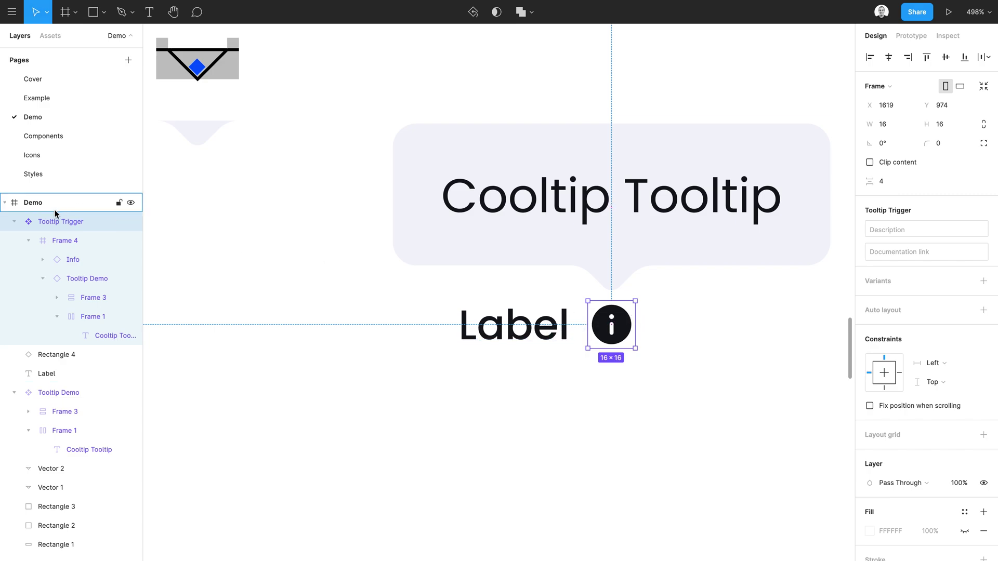
Add auto layout to Tooltip Trigger with 0 spacing and 2 px top and bottom padding.
{"action": "left_click", "coordinate": [907, 310]}
{"action": "left_click", "coordinate": [921, 331]}
{"action": "key", "text": "Tab"}
{"action": "left_click", "coordinate": [984, 331]}
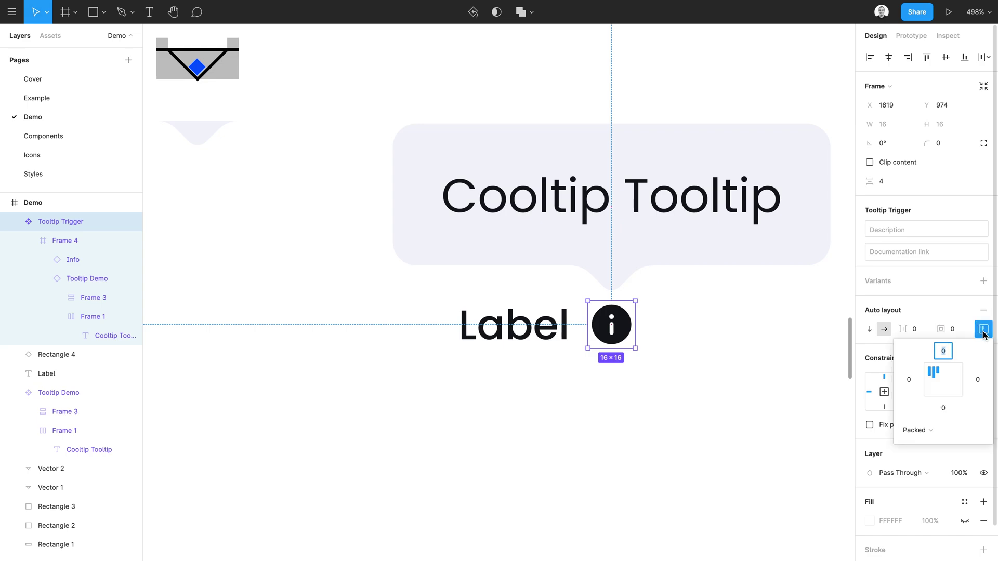
{"action": "key", "text": "Tab"}
{"action": "key", "text": "Tab"}
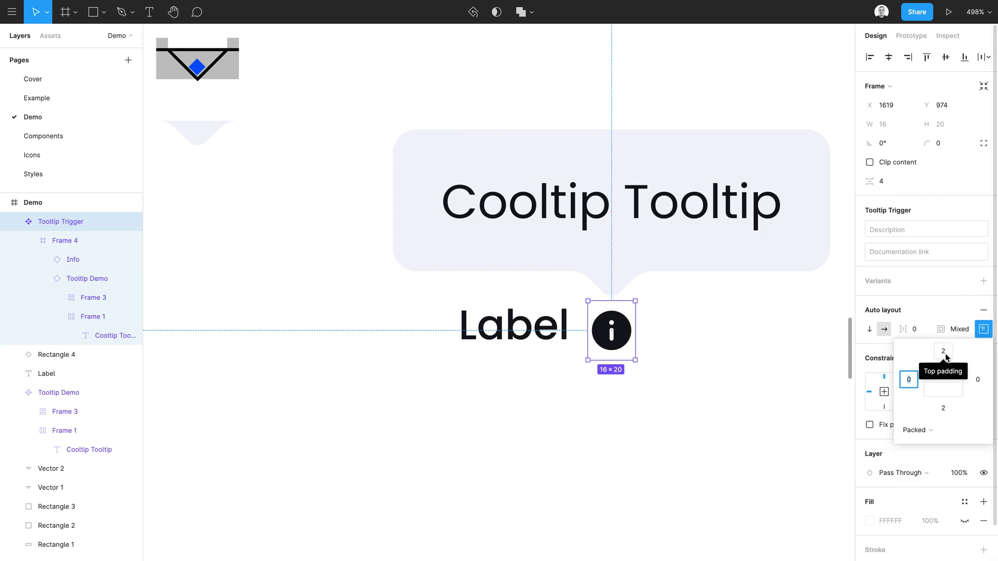
Wrap the Label text and info trigger together in an auto-layout frame.
{"action": "left_click", "coordinate": [508, 326]}
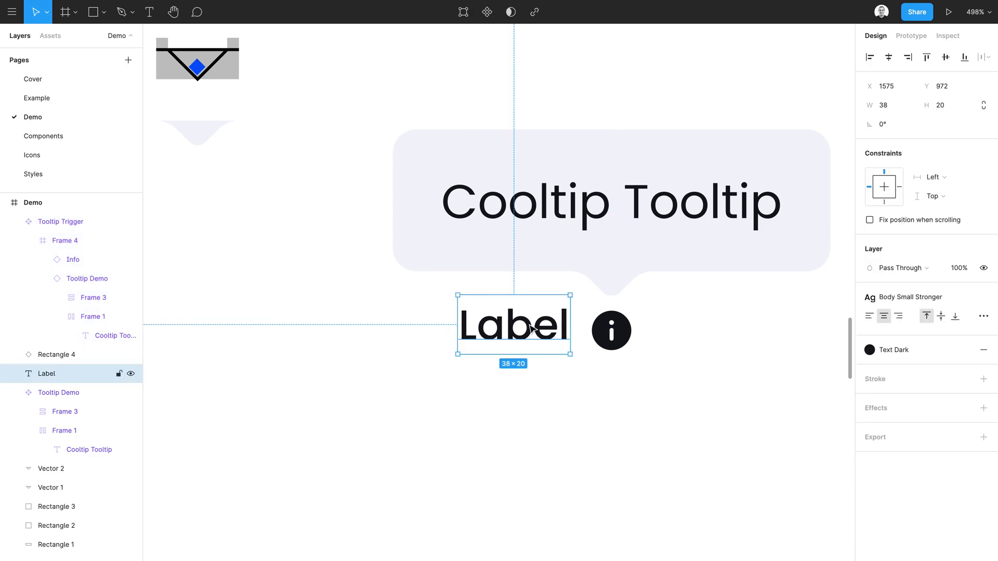
{"action": "left_click_drag", "start_coordinate": [529, 326], "coordinate": [530, 332]}
{"action": "left_click", "coordinate": [607, 342], "text": "shift"}
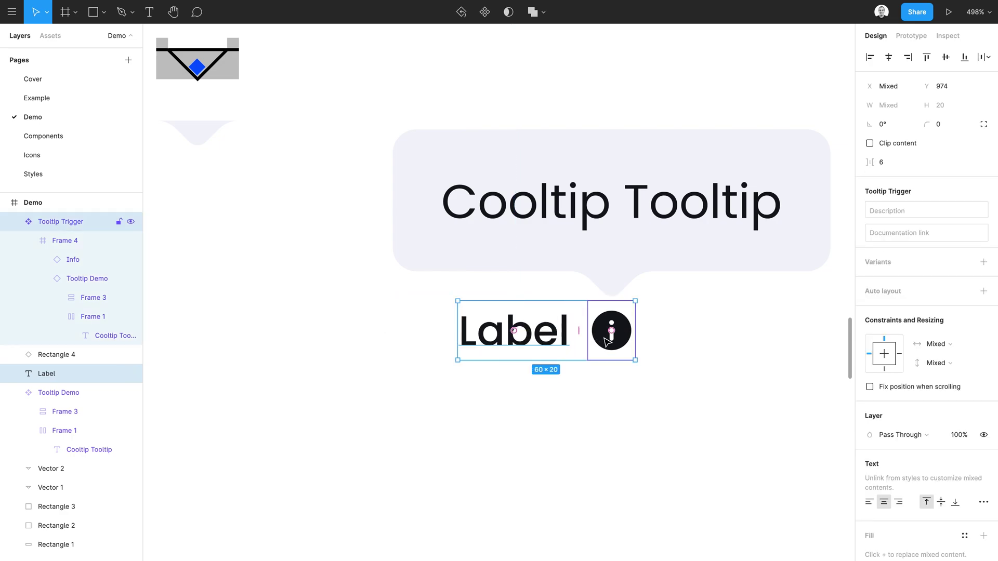
{"action": "key", "text": "shift+a"}
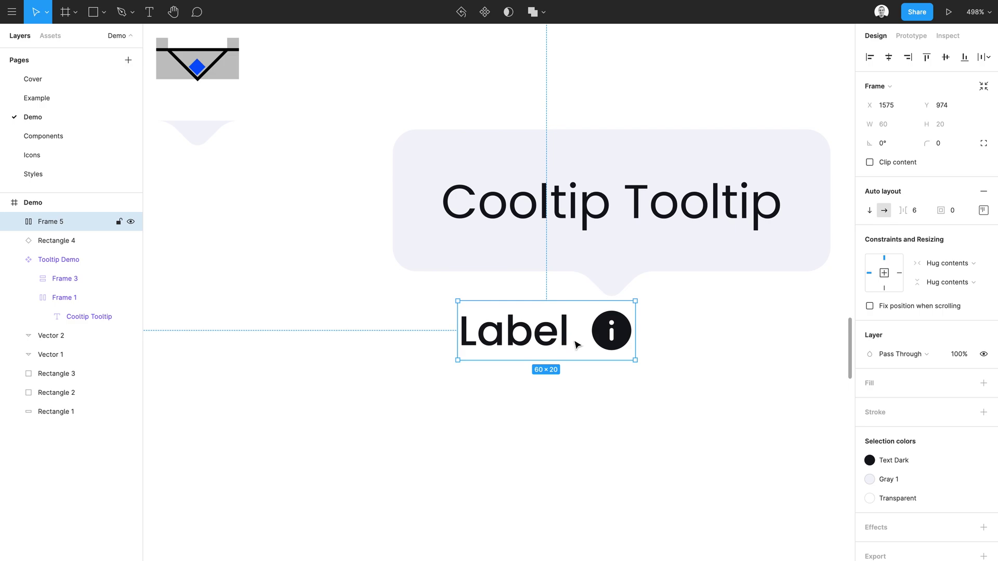
Extend the label to two lines reading 'Labe fdf df dffdfdl' and left-align it.
{"action": "key", "text": "t"}
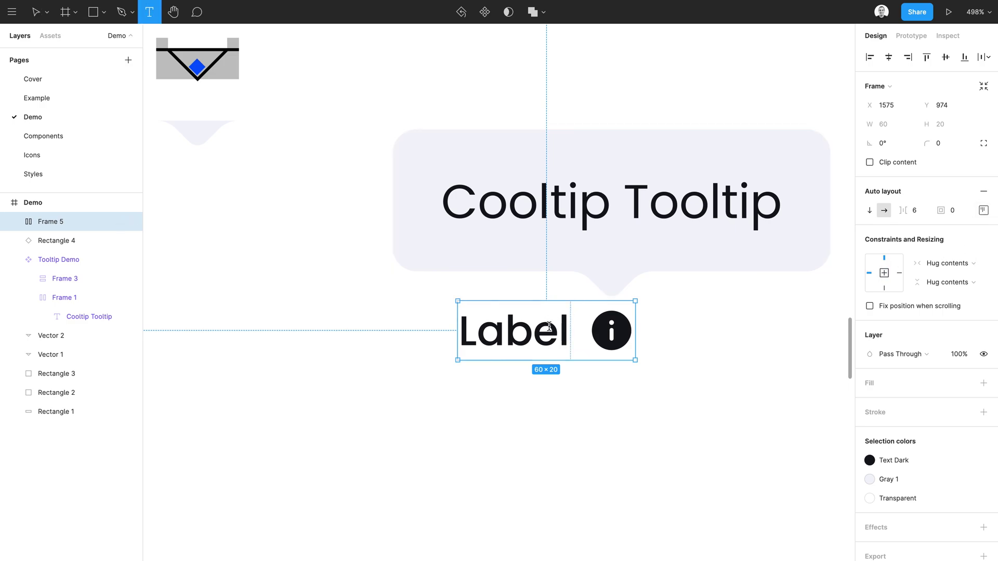
{"action": "left_click", "coordinate": [550, 326]}
{"action": "type", "text": "fdf df"}
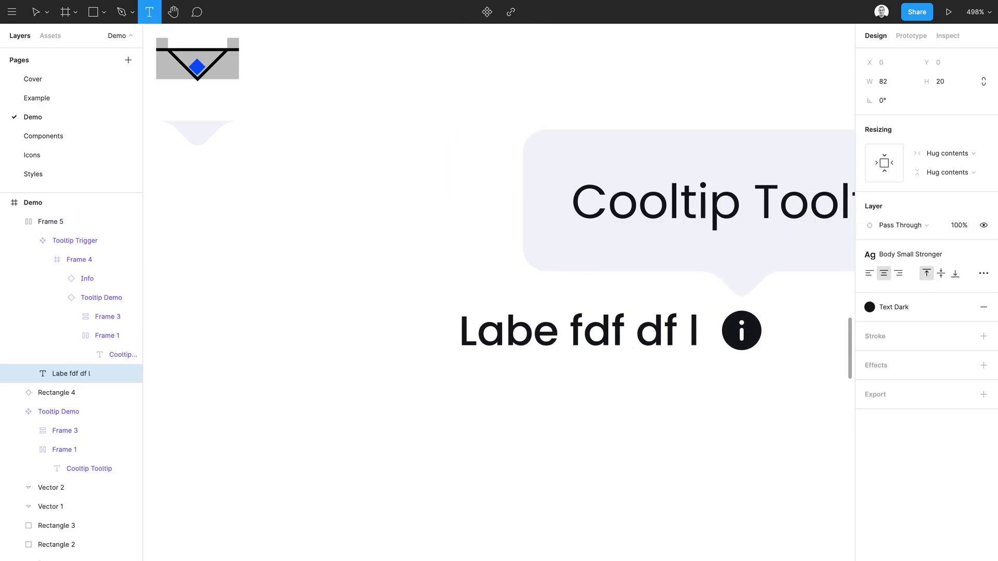
{"action": "key", "text": "Return"}
{"action": "type", "text": "dffdfd fd"}
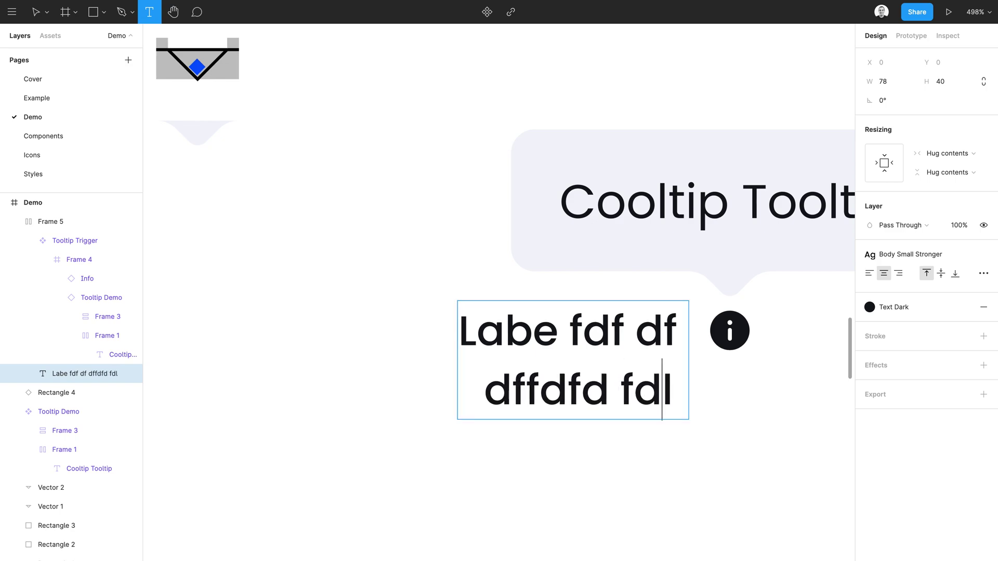
{"action": "key", "text": "BackSpace"}
{"action": "key", "text": "BackSpace"}
{"action": "key", "text": "BackSpace"}
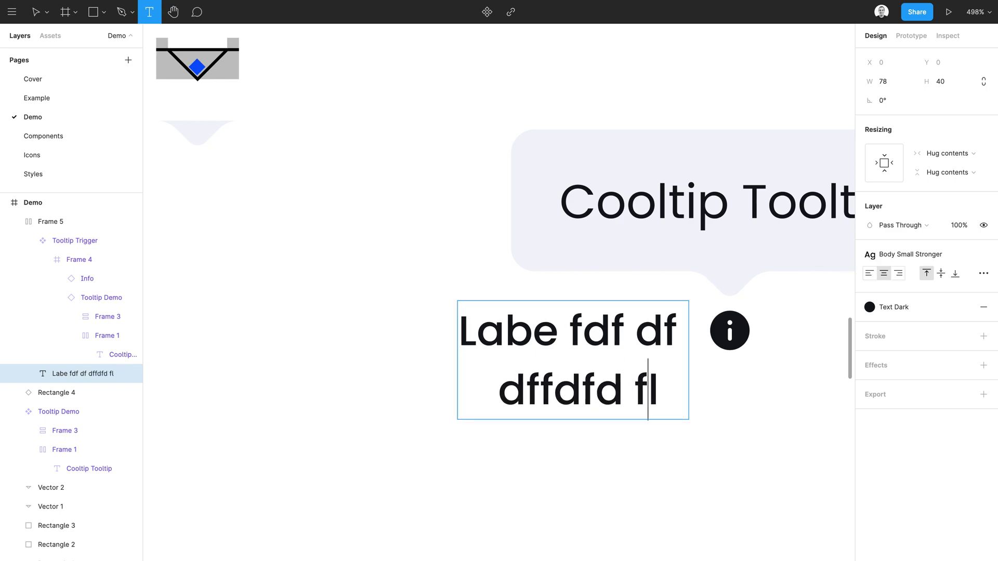
{"action": "left_click", "coordinate": [869, 273]}
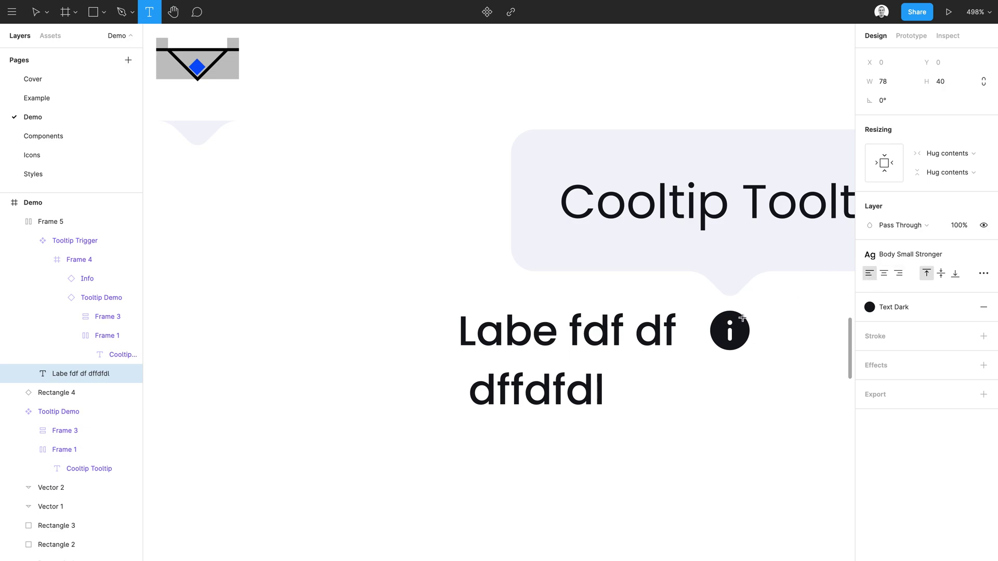
{"action": "right_click", "coordinate": [236, 514]}
{"action": "key", "text": "Escape"}
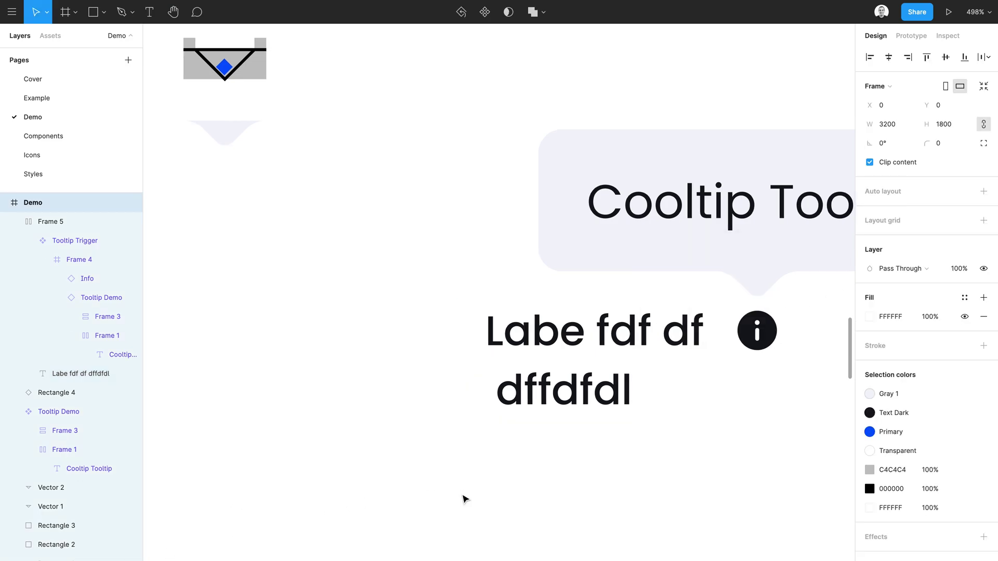
Ungroup the label-and-icon frame and delete the test label.
{"action": "left_click", "coordinate": [465, 499]}
{"action": "scroll", "coordinate": [464, 499], "scroll_direction": "right", "scroll_amount": 3}
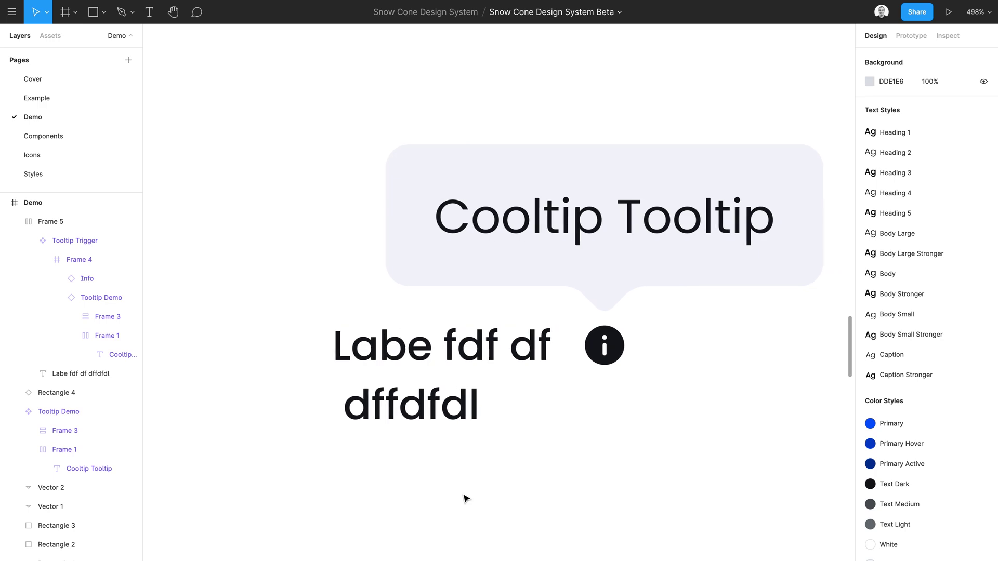
{"action": "left_click", "coordinate": [499, 373]}
{"action": "key", "text": "ctrl+shift+g"}
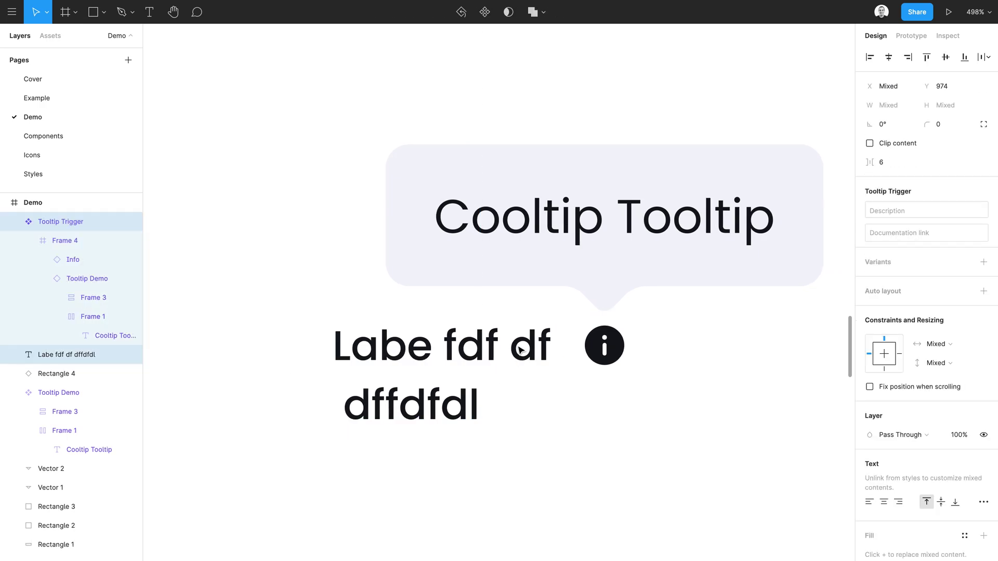
{"action": "left_click", "coordinate": [539, 517]}
{"action": "left_click_drag", "start_coordinate": [512, 366], "coordinate": [249, 357]}
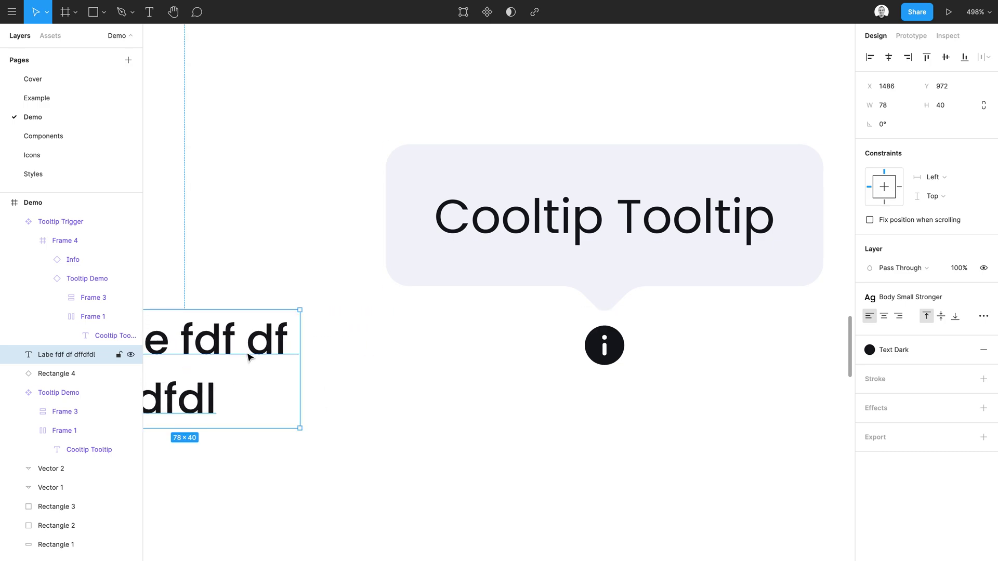
{"action": "key", "text": "Delete"}
Duplicate Tooltip Trigger as its own component and combine both into a variant set.
{"action": "scroll", "coordinate": [254, 357], "scroll_direction": "right", "scroll_amount": 5}
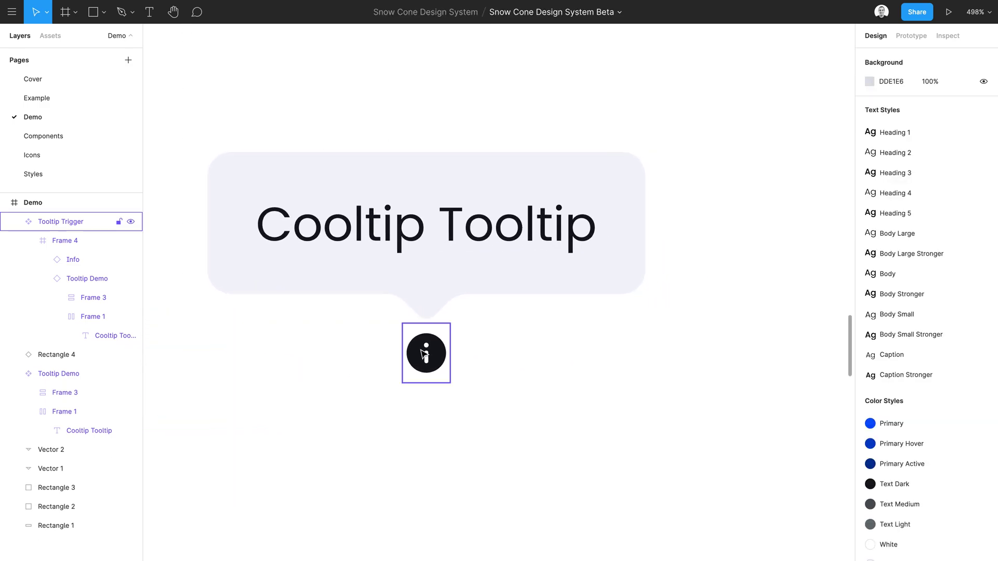
{"action": "left_click", "coordinate": [426, 355]}
{"action": "scroll", "coordinate": [426, 355], "scroll_direction": "down", "scroll_amount": 5}
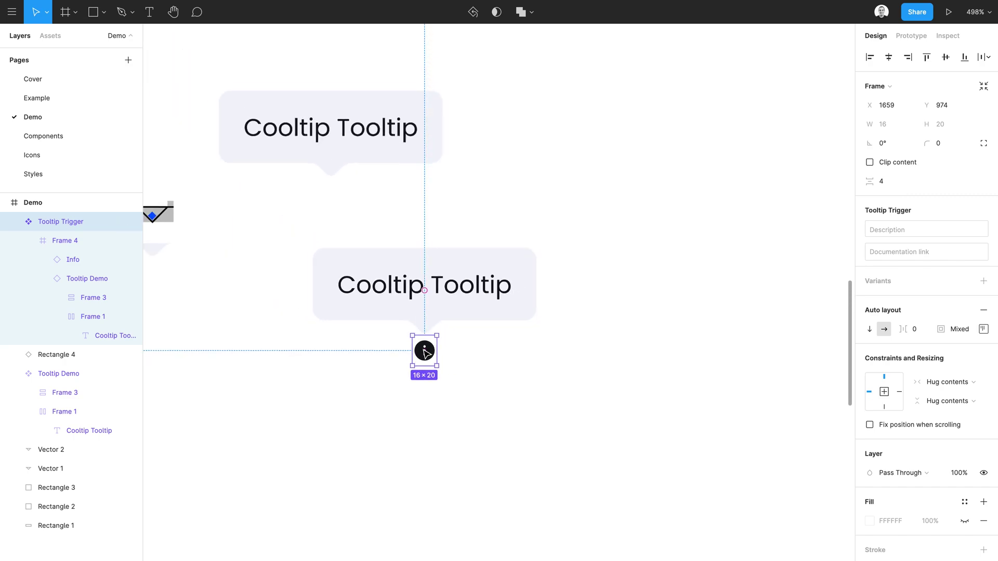
{"action": "left_click_drag", "start_coordinate": [425, 359], "coordinate": [707, 361]}
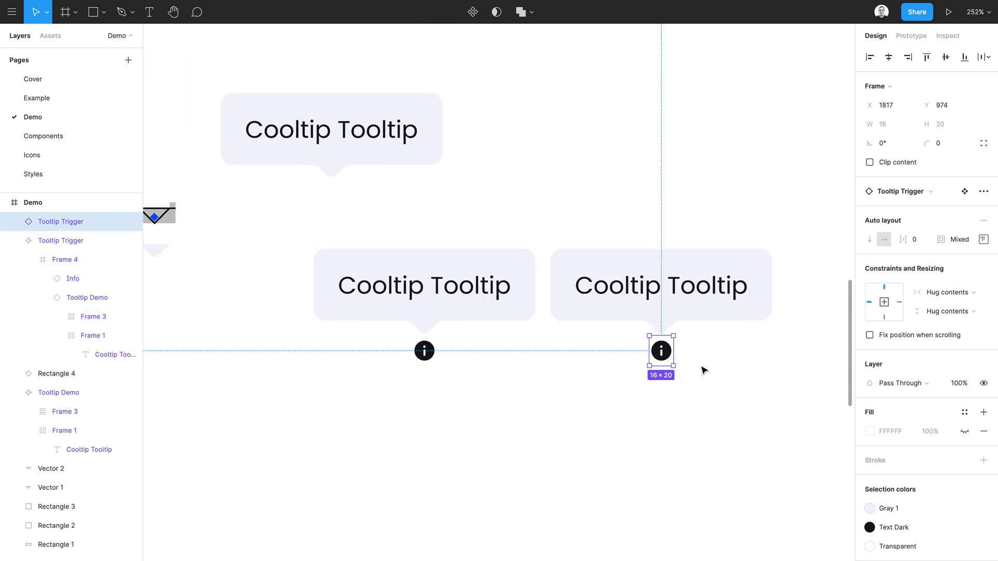
{"action": "key", "text": "ctrl+alt+b"}
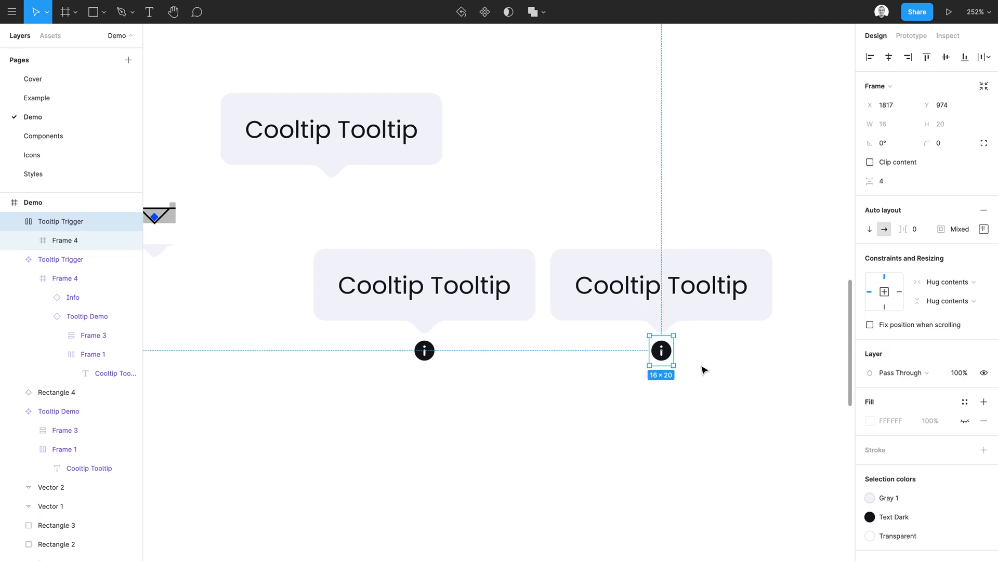
{"action": "left_click", "coordinate": [484, 12]}
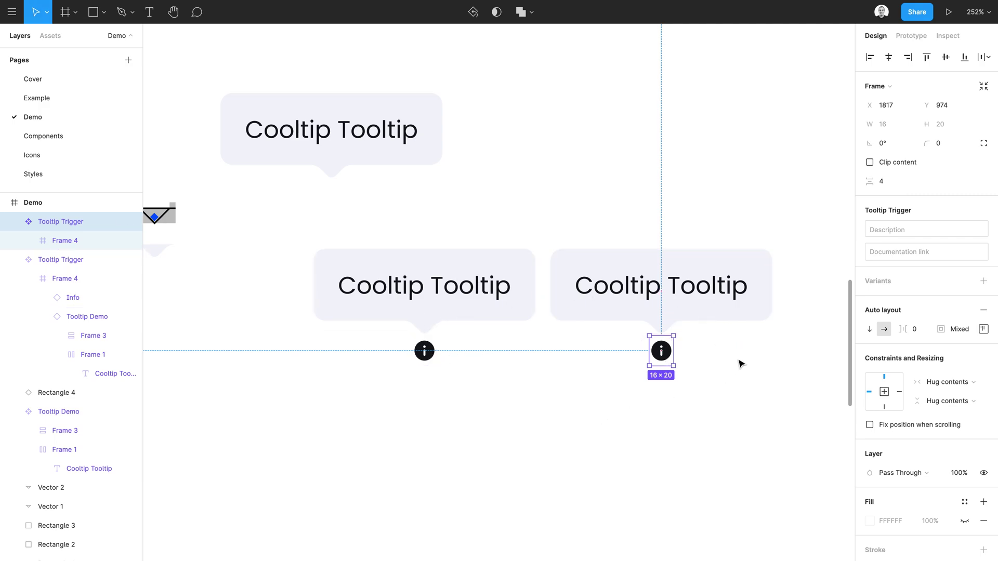
{"action": "left_click", "coordinate": [429, 356], "text": "shift"}
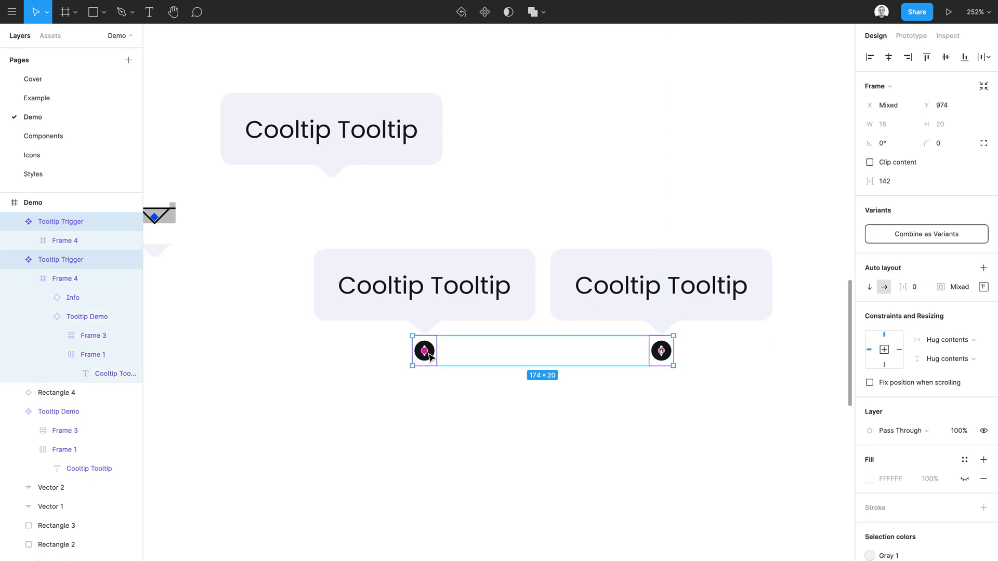
{"action": "left_click", "coordinate": [901, 234]}
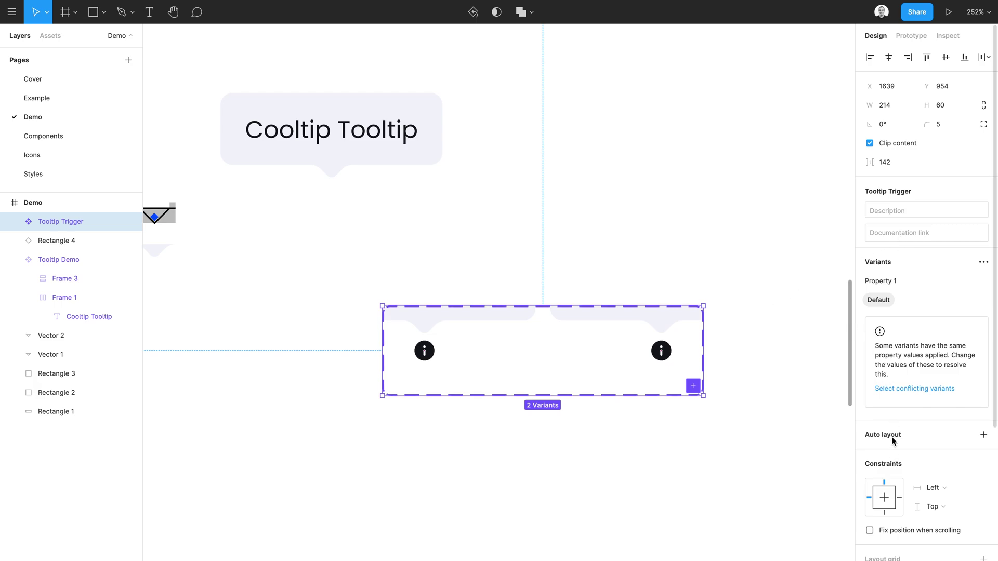
Give the Tooltip Trigger set vertical auto layout with 96 spacing and 96 padding, making it 208×328.
{"action": "key", "text": "shift+a"}
{"action": "left_click", "coordinate": [870, 434]}
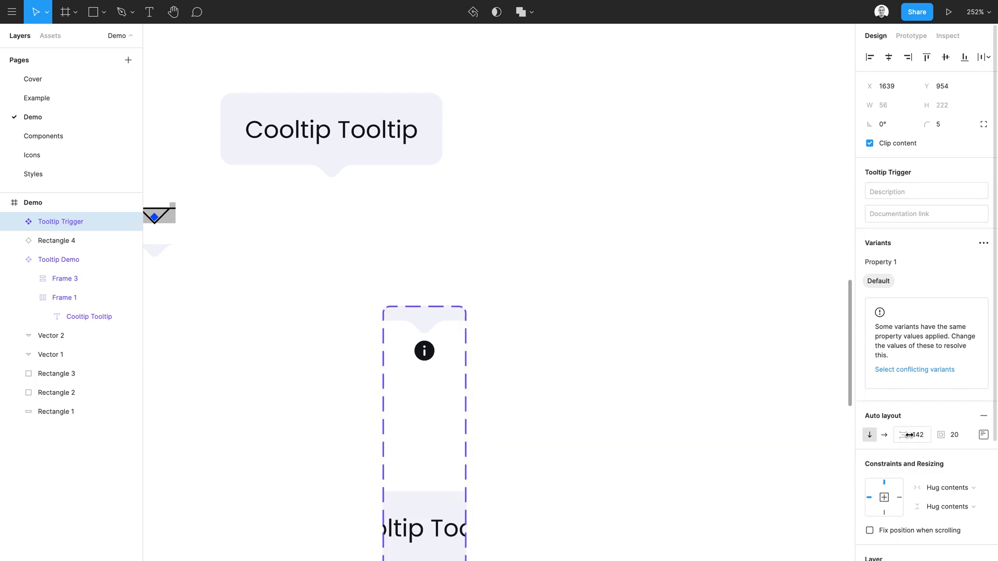
{"action": "type", "text": "96"}
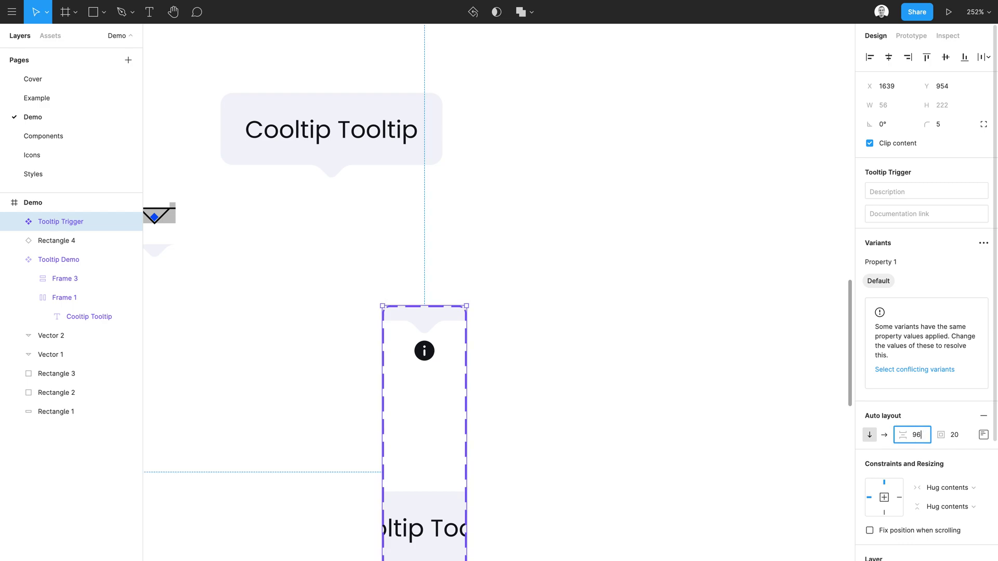
{"action": "key", "text": "Tab"}
{"action": "type", "text": "96"}
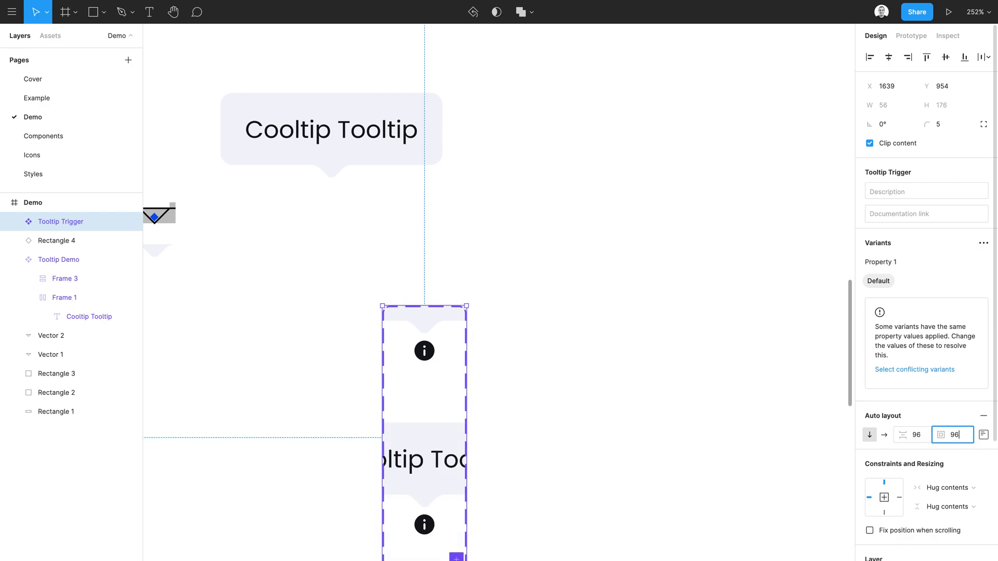
{"action": "key", "text": "Tab"}
{"action": "scroll", "coordinate": [677, 444], "scroll_direction": "down", "scroll_amount": 2}
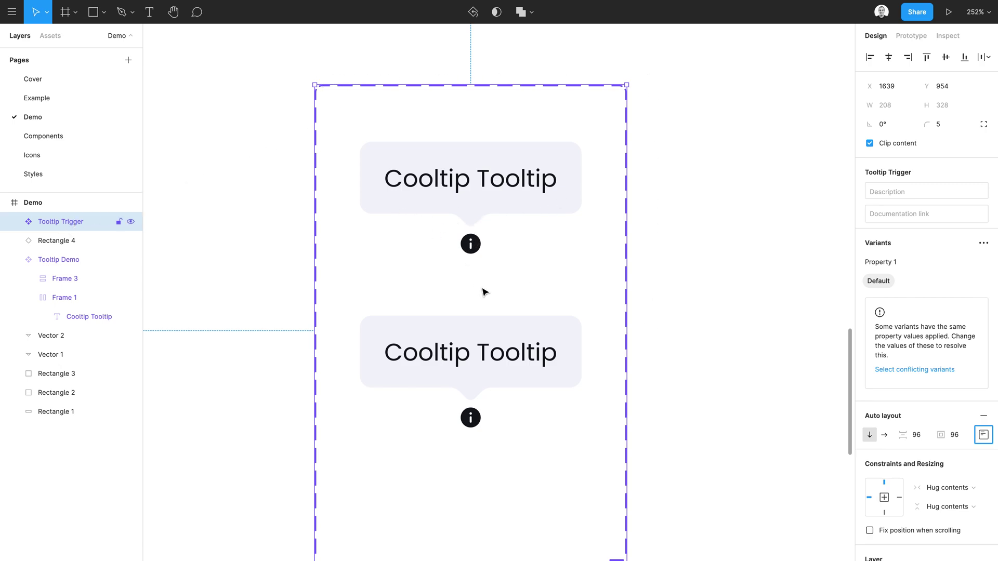
Rename the variant property from Property 1 to Visible.
{"action": "left_click", "coordinate": [712, 395]}
{"action": "double_click", "coordinate": [470, 243]}
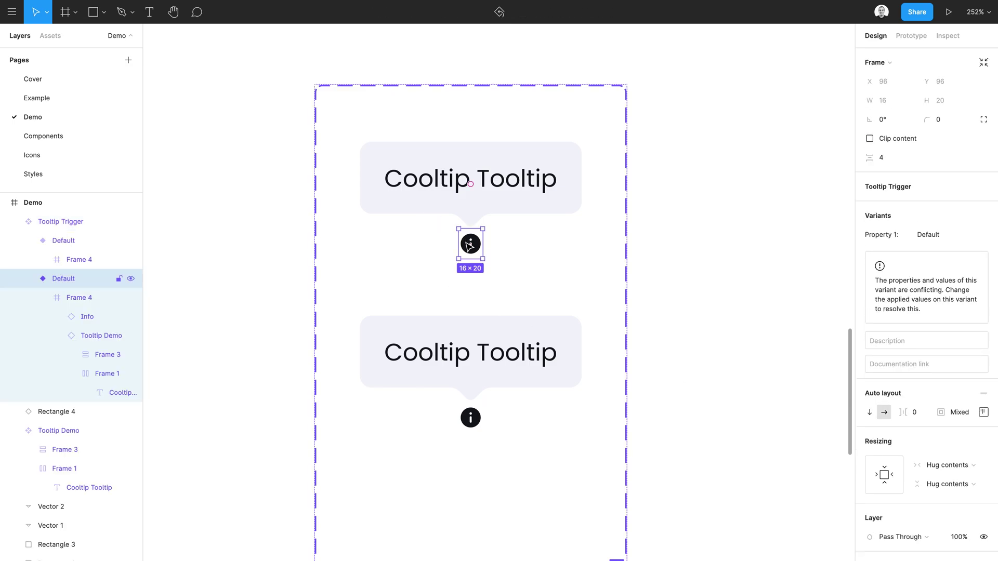
{"action": "left_click", "coordinate": [666, 329]}
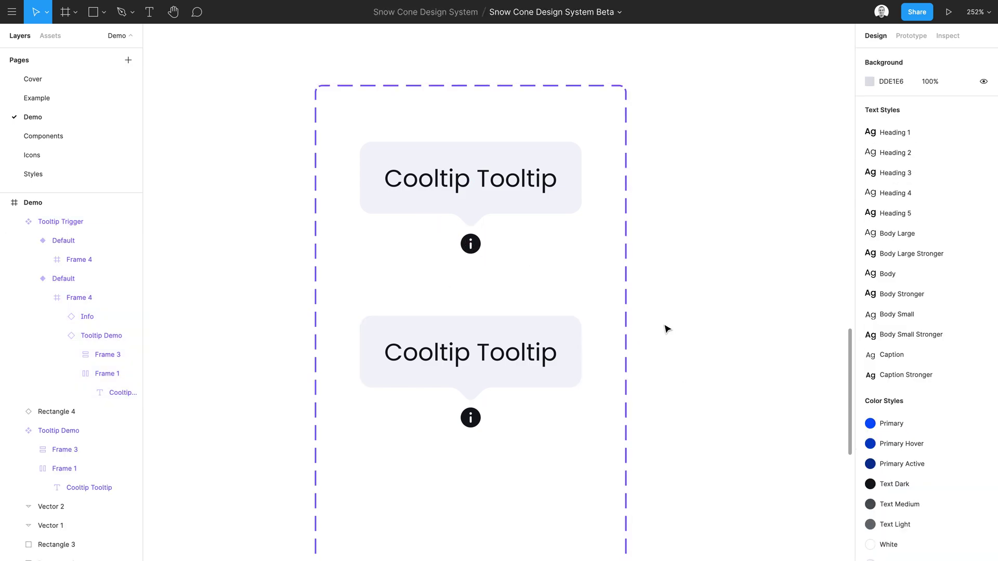
{"action": "left_click", "coordinate": [332, 88]}
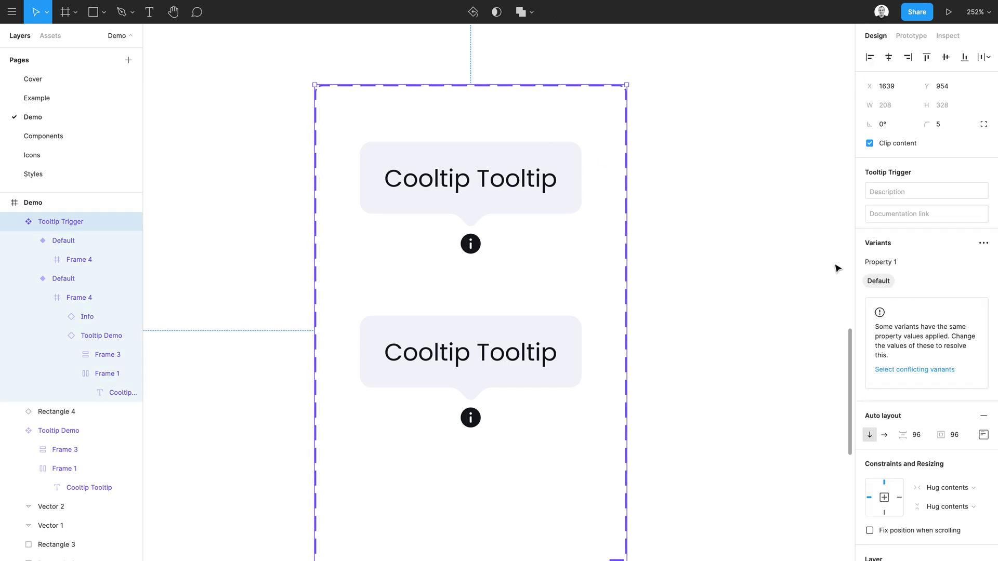
{"action": "left_click", "coordinate": [893, 262]}
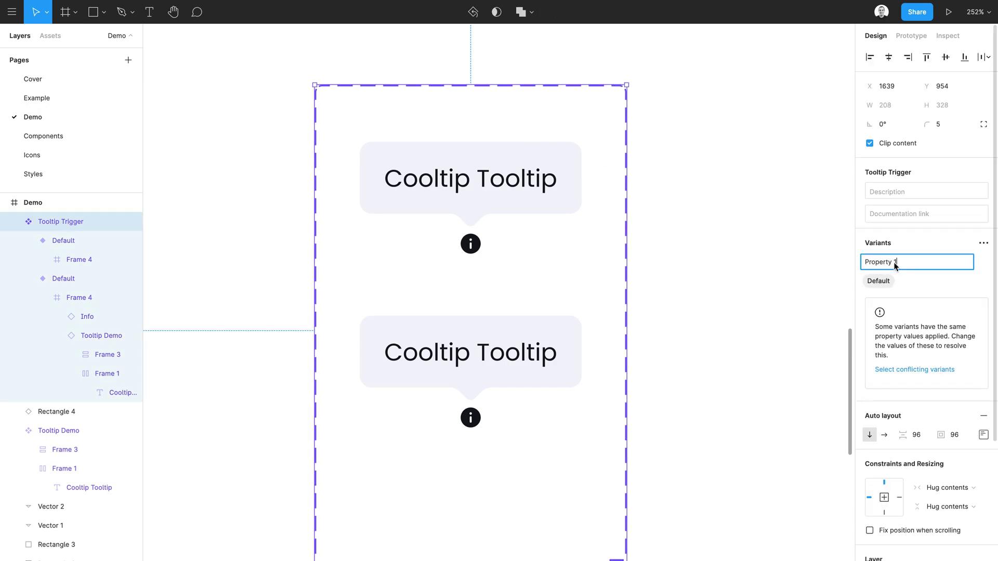
{"action": "type", "text": "Visible"}
{"action": "key", "text": "Return"}
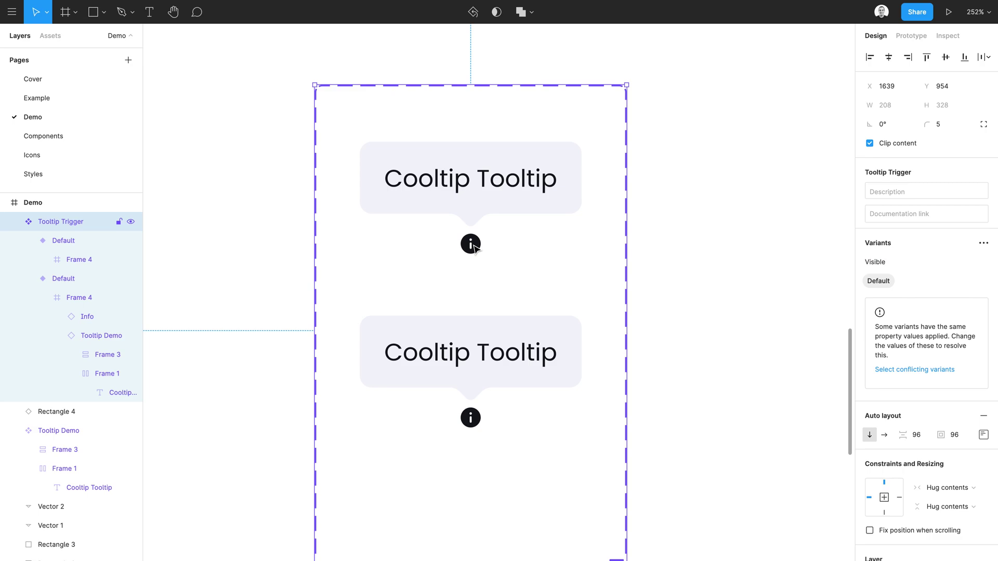
Set the two variants' Visible values to False and True.
{"action": "left_click", "coordinate": [472, 245]}
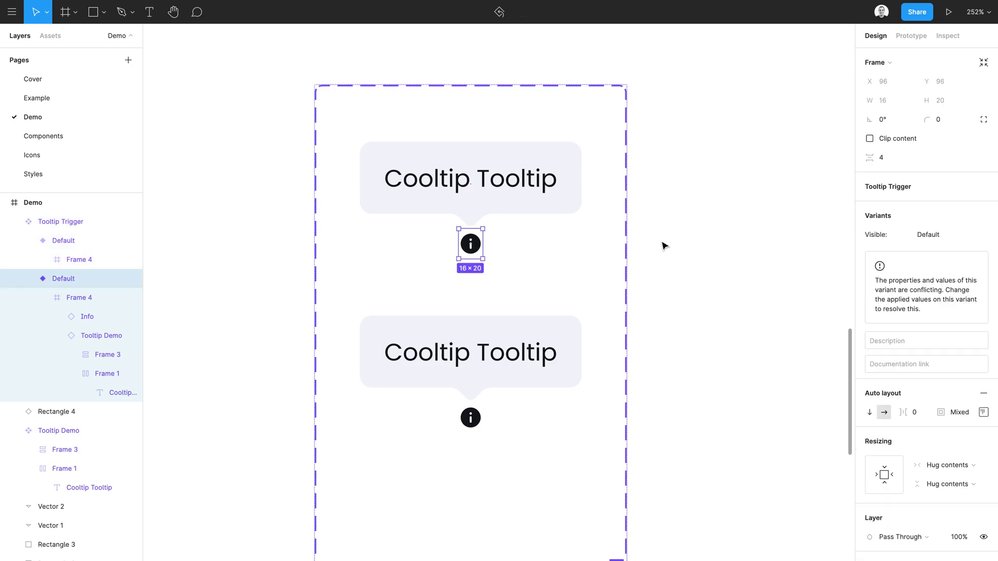
{"action": "left_click", "coordinate": [935, 234]}
{"action": "type", "text": "False"}
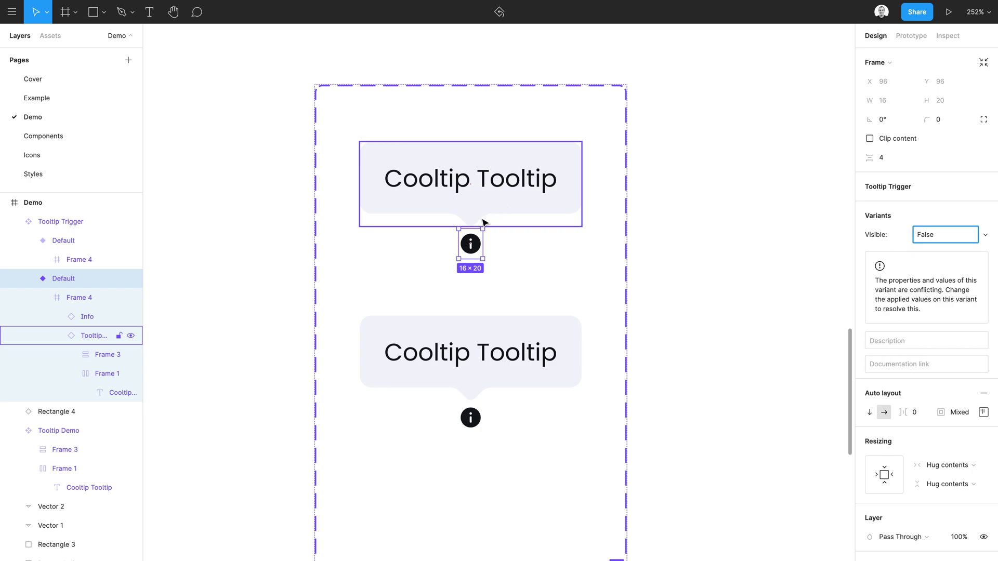
{"action": "left_click", "coordinate": [472, 425]}
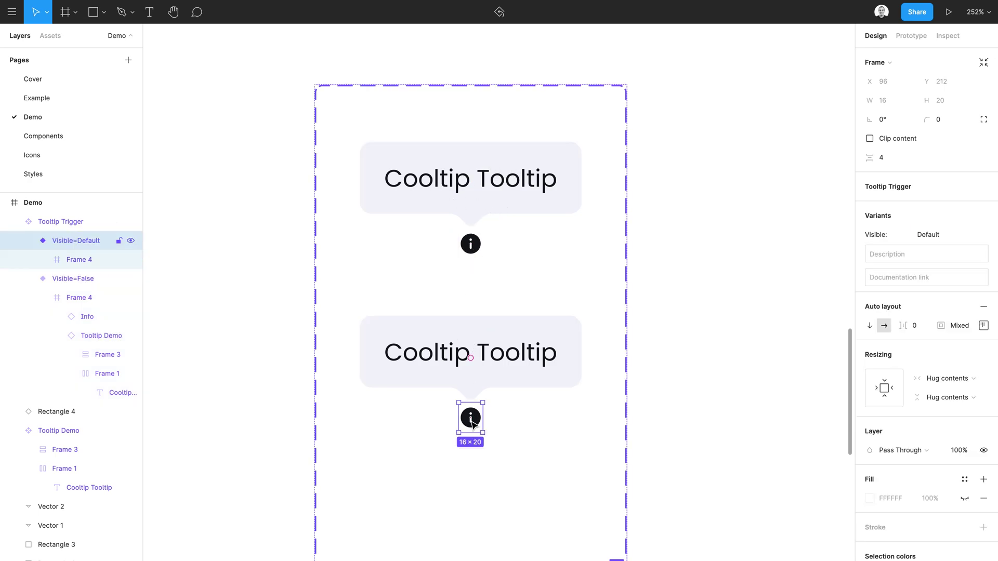
{"action": "left_click", "coordinate": [941, 232]}
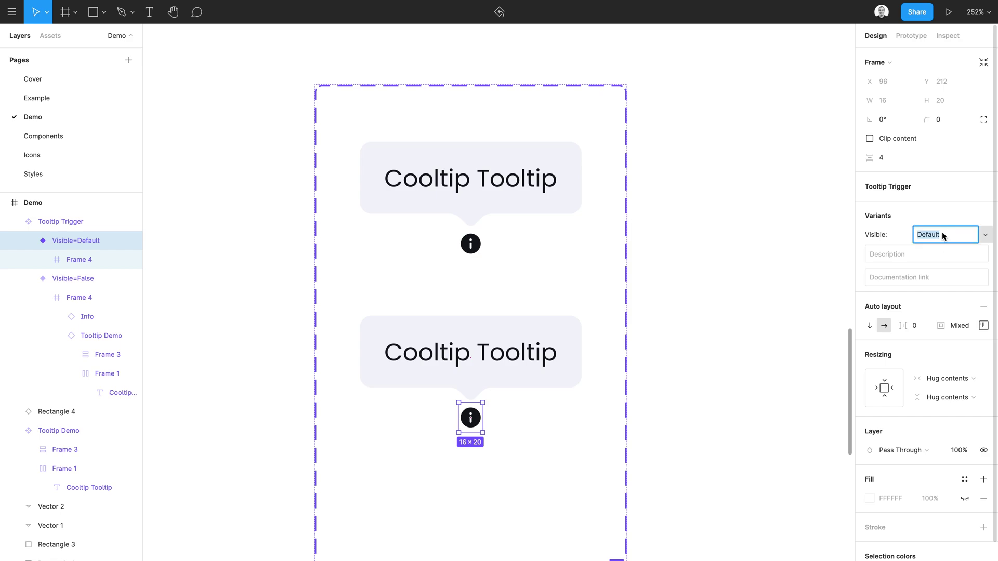
{"action": "type", "text": "True"}
{"action": "key", "text": "Return"}
Alt-drag the Tooltip Trigger set to place an instance on its right.
{"action": "left_click", "coordinate": [654, 375]}
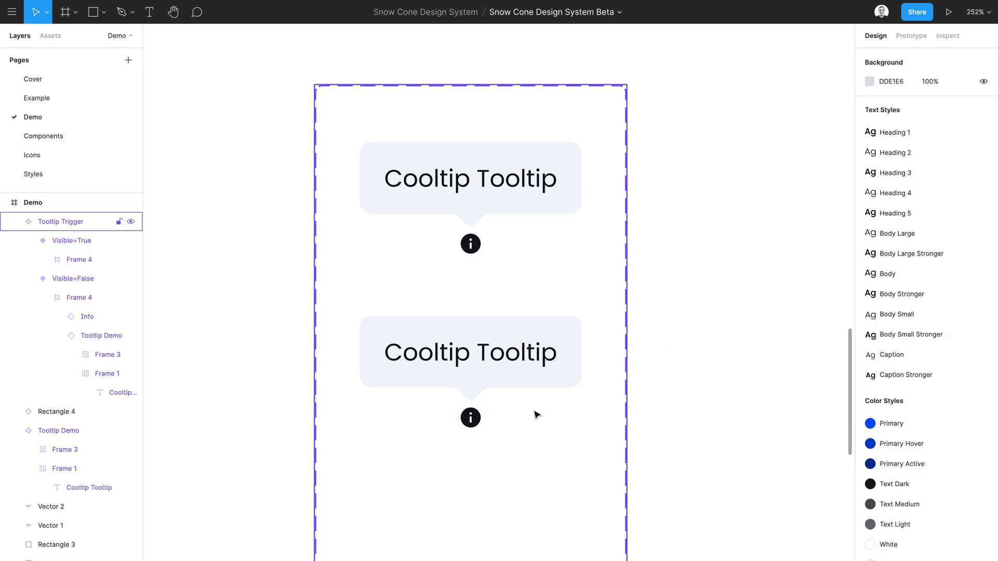
{"action": "left_click", "coordinate": [470, 421]}
{"action": "left_click", "coordinate": [470, 421]}
{"action": "left_click_drag", "start_coordinate": [470, 421], "coordinate": [782, 418]}
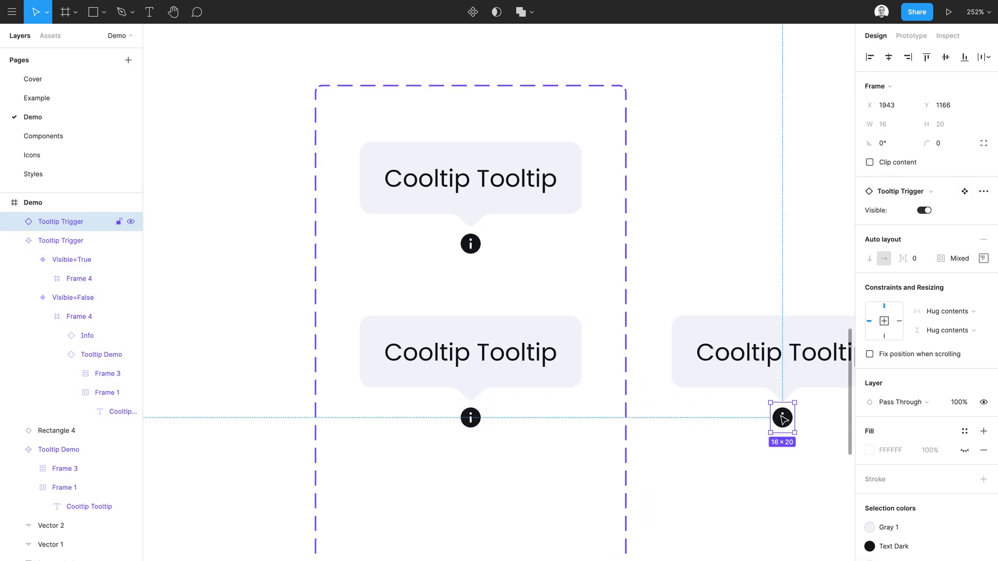
{"action": "scroll", "coordinate": [782, 418], "scroll_direction": "right", "scroll_amount": 5}
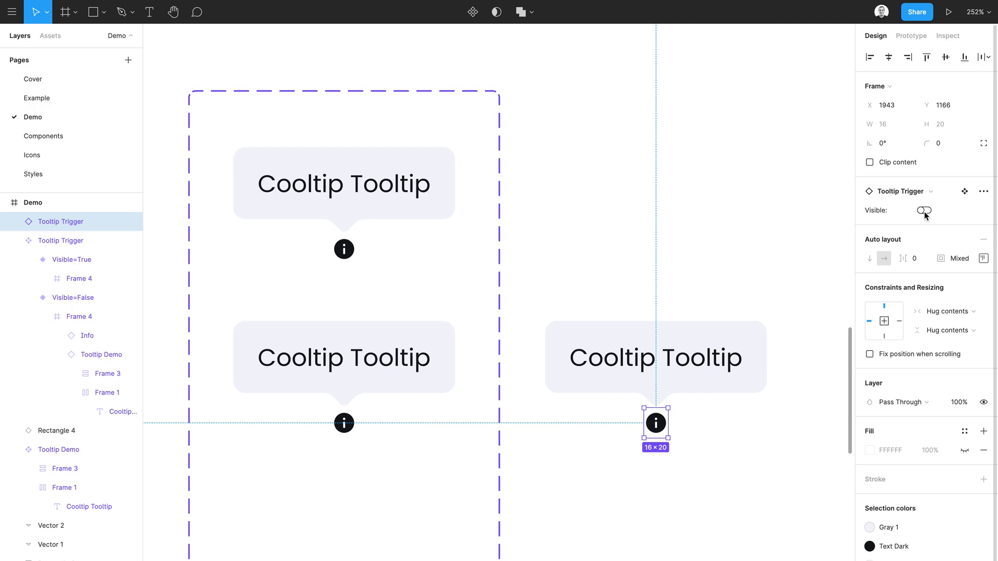
{"action": "left_click", "coordinate": [924, 211]}
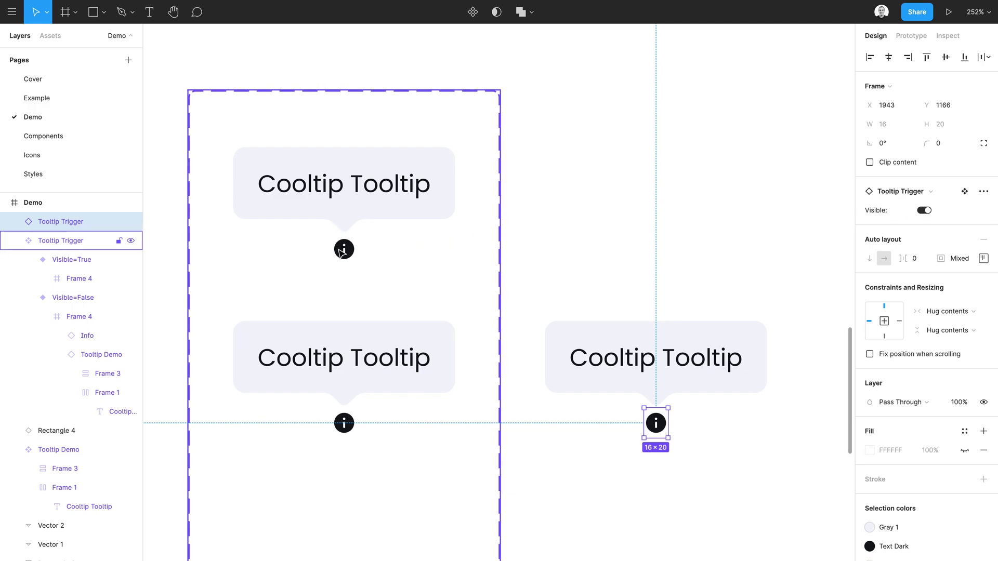
Hide the Tooltip Demo layer inside the Visible=False variant, leaving only the info icon.
{"action": "left_click", "coordinate": [548, 261]}
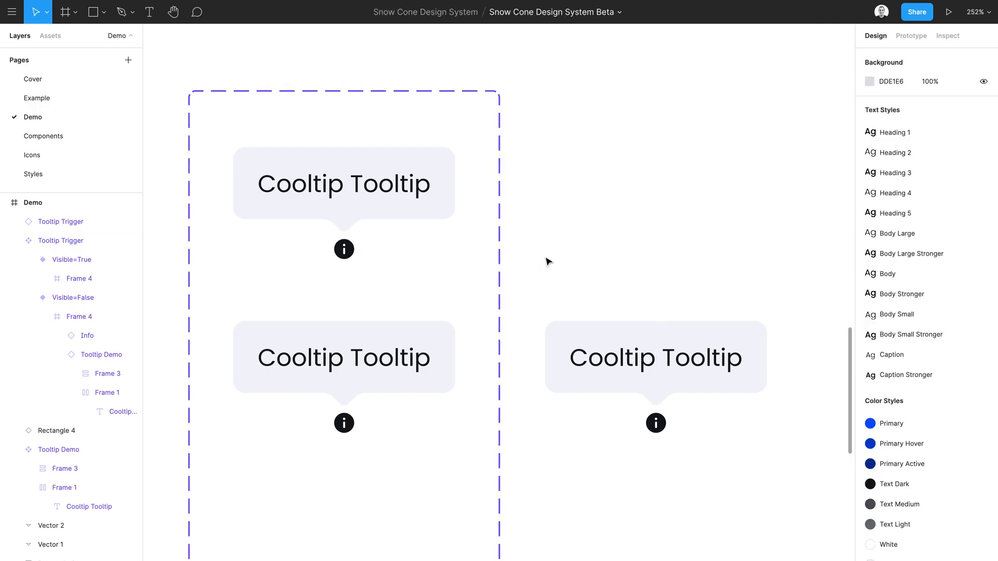
{"action": "scroll", "coordinate": [548, 262], "scroll_direction": "left", "scroll_amount": 2}
{"action": "left_click", "coordinate": [393, 250]}
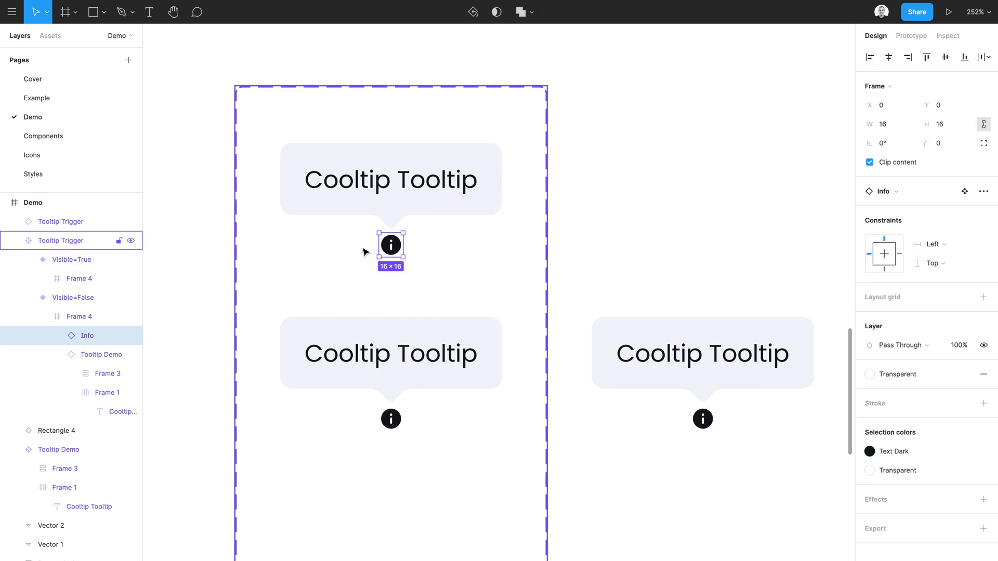
{"action": "left_click", "coordinate": [87, 354]}
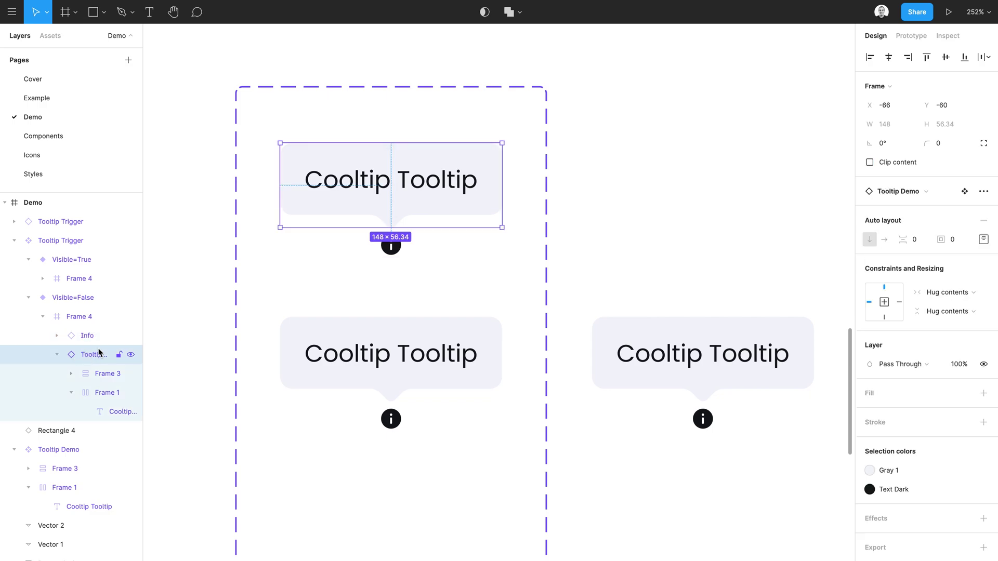
{"action": "left_click", "coordinate": [983, 364]}
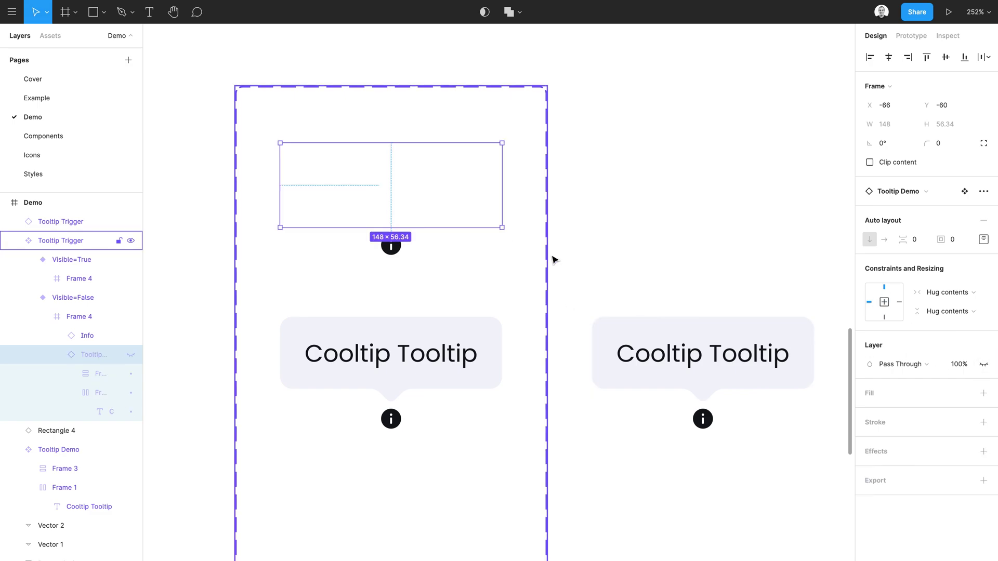
{"action": "left_click", "coordinate": [590, 279]}
{"action": "left_click", "coordinate": [703, 420]}
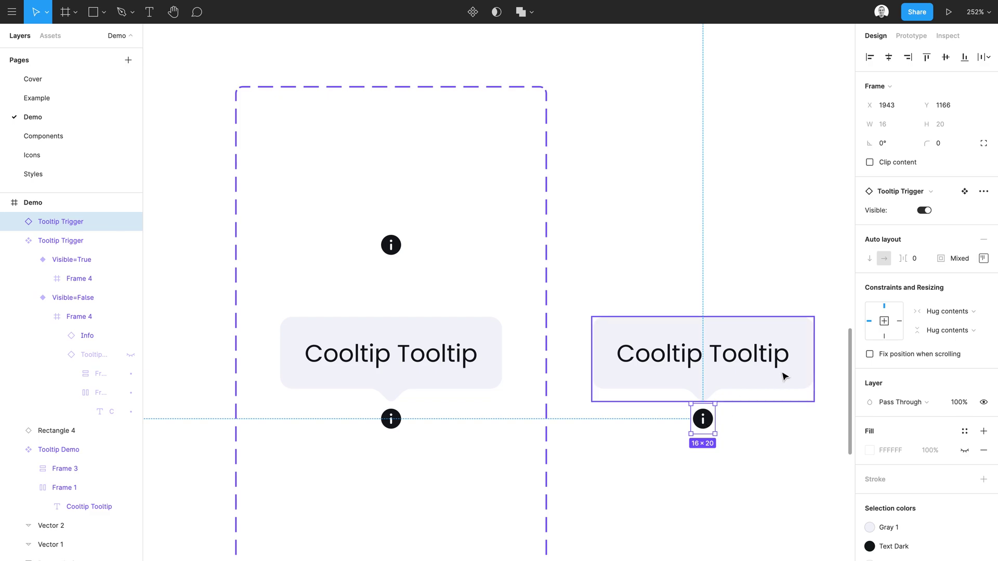
{"action": "left_click", "coordinate": [925, 211]}
{"action": "left_click", "coordinate": [924, 210]}
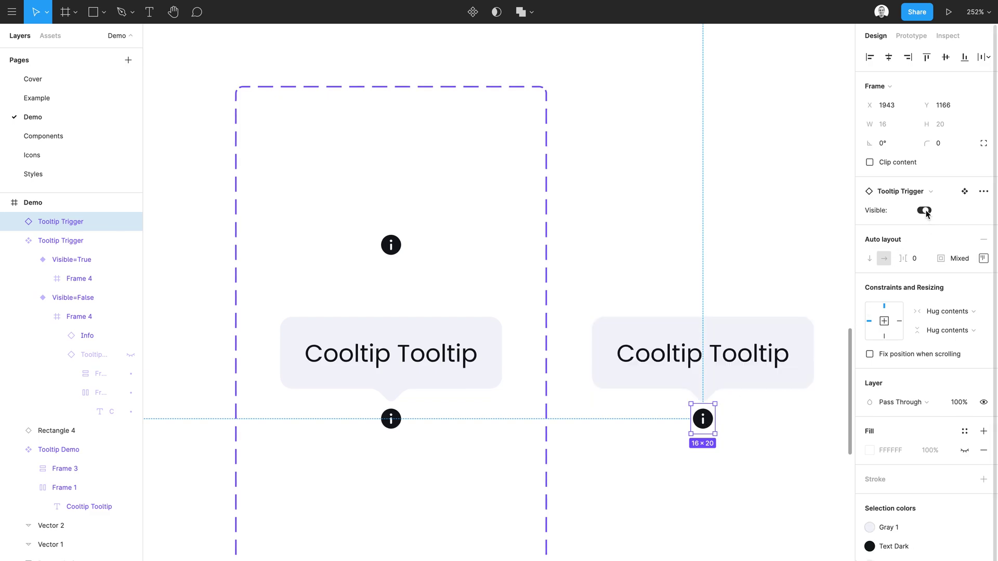
{"action": "left_click", "coordinate": [924, 210]}
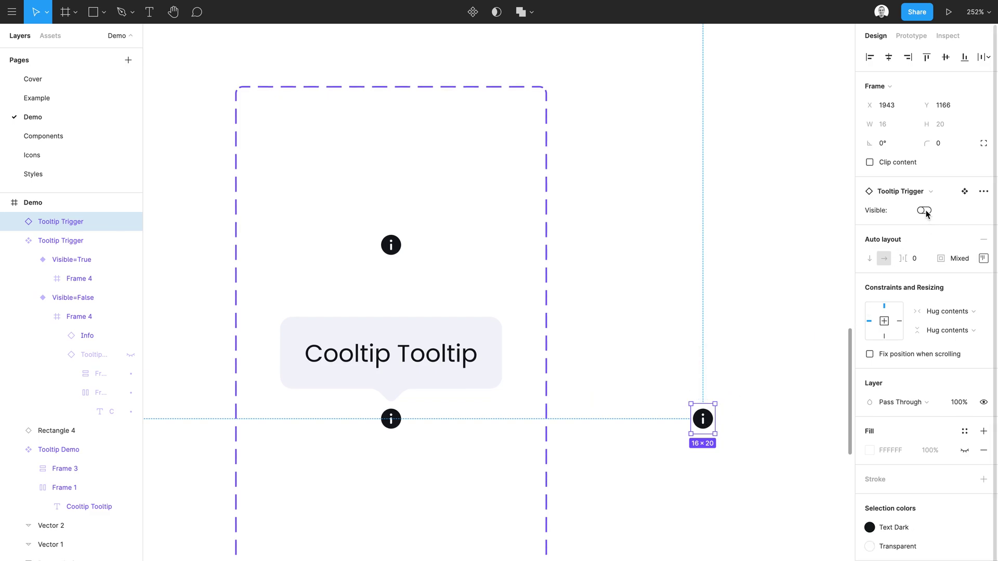
{"action": "left_click", "coordinate": [925, 210]}
{"action": "left_click", "coordinate": [925, 210]}
{"action": "left_click", "coordinate": [925, 210]}
{"action": "left_click", "coordinate": [925, 211]}
{"action": "left_click", "coordinate": [924, 211]}
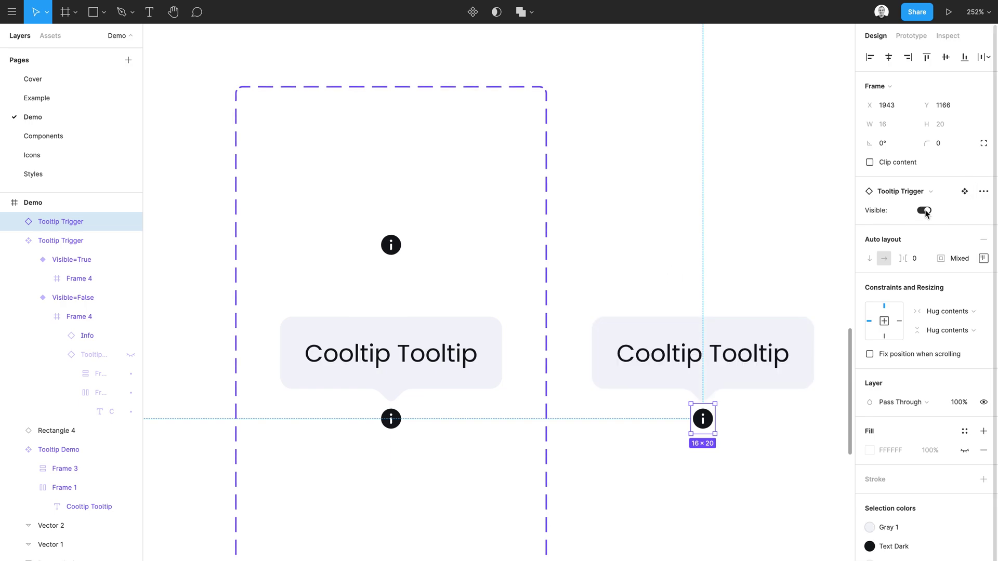
Restore the tooltip in the Visible=True variant and set its vertical constraint to Bottom.
{"action": "left_click", "coordinate": [391, 248]}
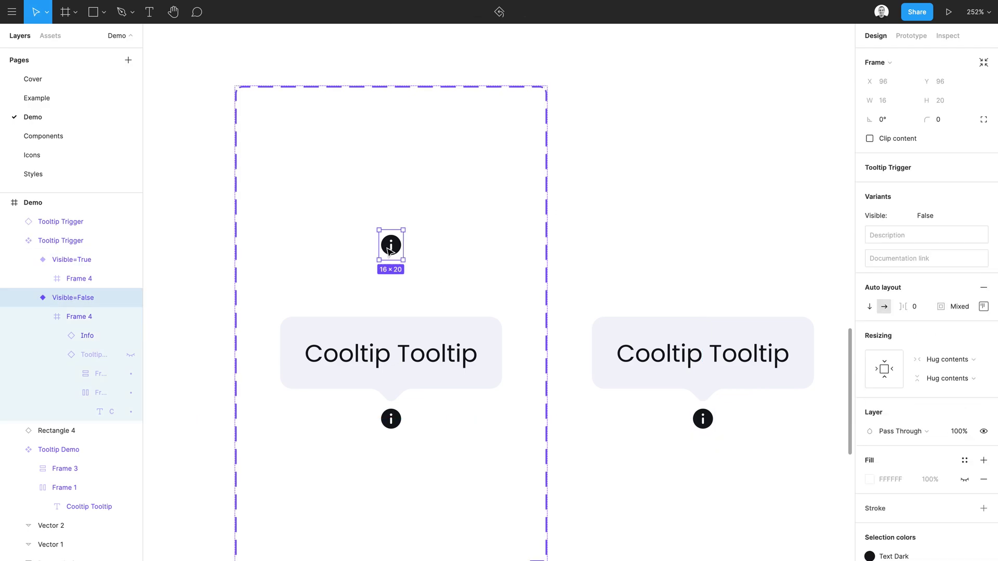
{"action": "left_click", "coordinate": [91, 354]}
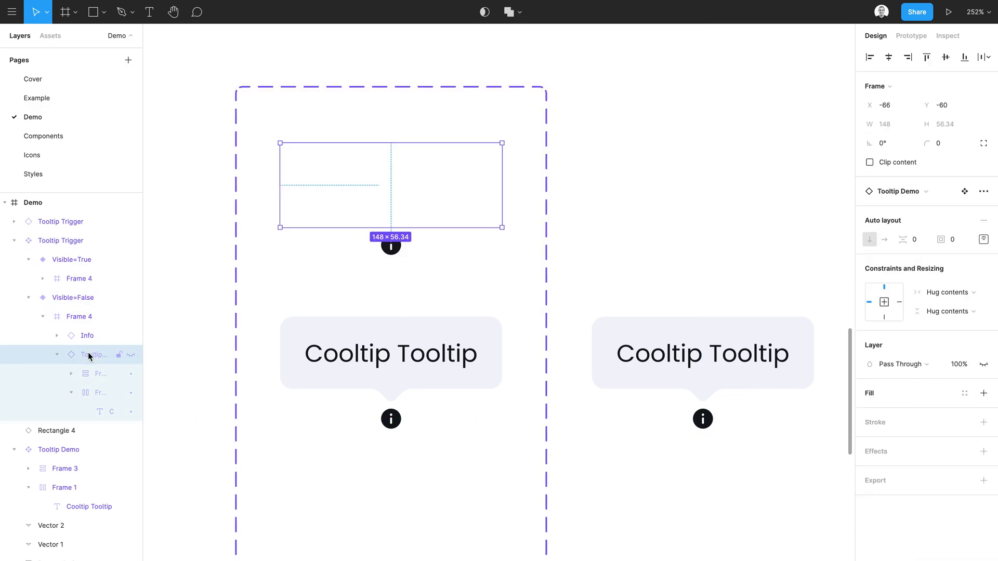
{"action": "key", "text": "ctrl+v"}
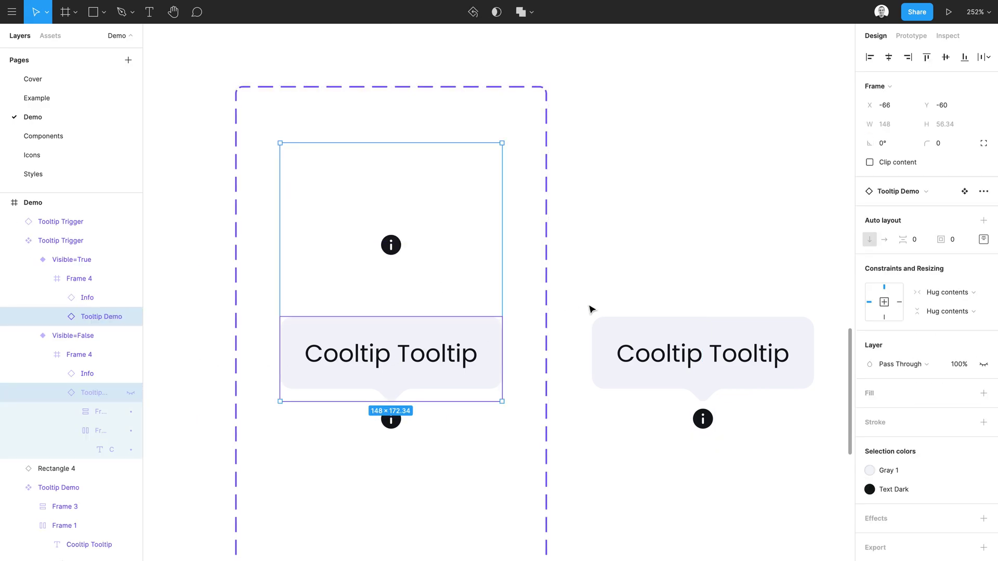
{"action": "left_click", "coordinate": [884, 317]}
Lock the Info icon layers in both Tooltip Trigger variants.
{"action": "left_click", "coordinate": [86, 297]}
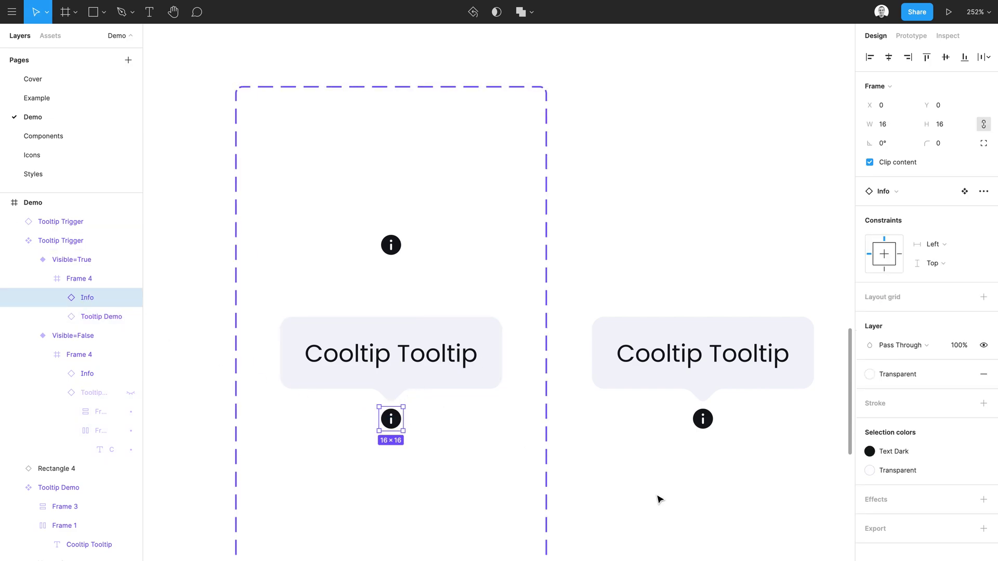
{"action": "left_click", "coordinate": [676, 471]}
{"action": "left_click", "coordinate": [701, 420]}
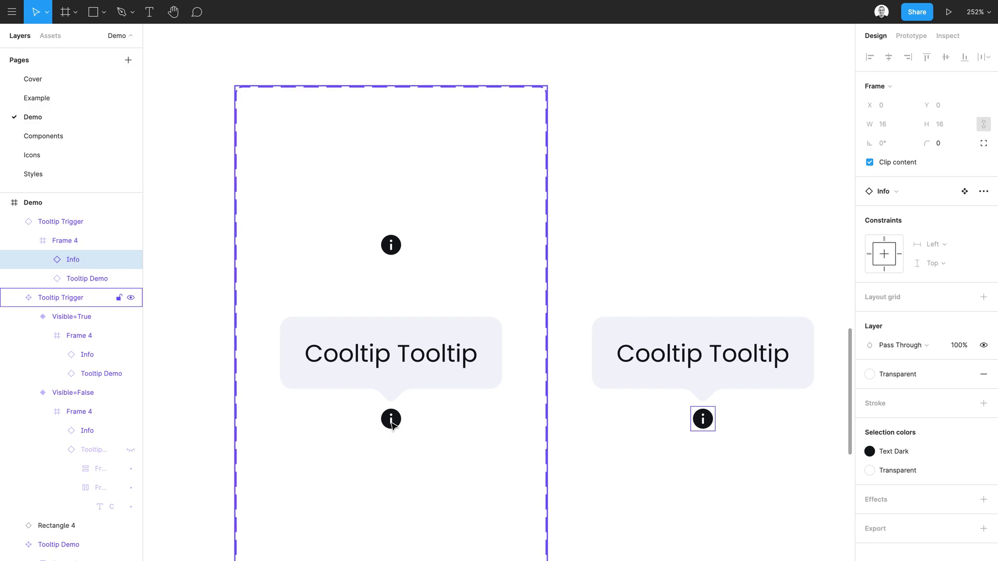
{"action": "left_click", "coordinate": [118, 354]}
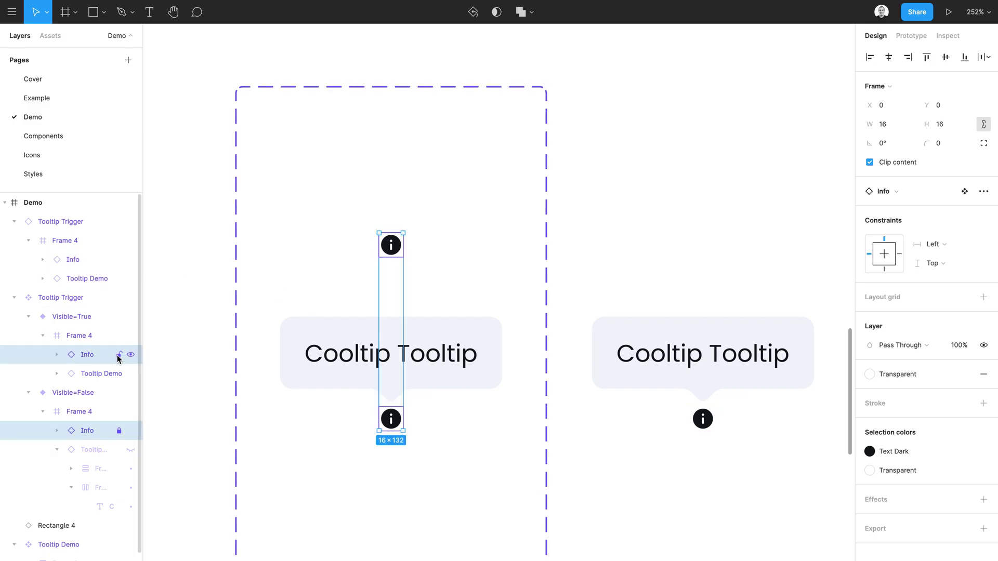
{"action": "left_click", "coordinate": [118, 355]}
{"action": "left_click", "coordinate": [647, 476]}
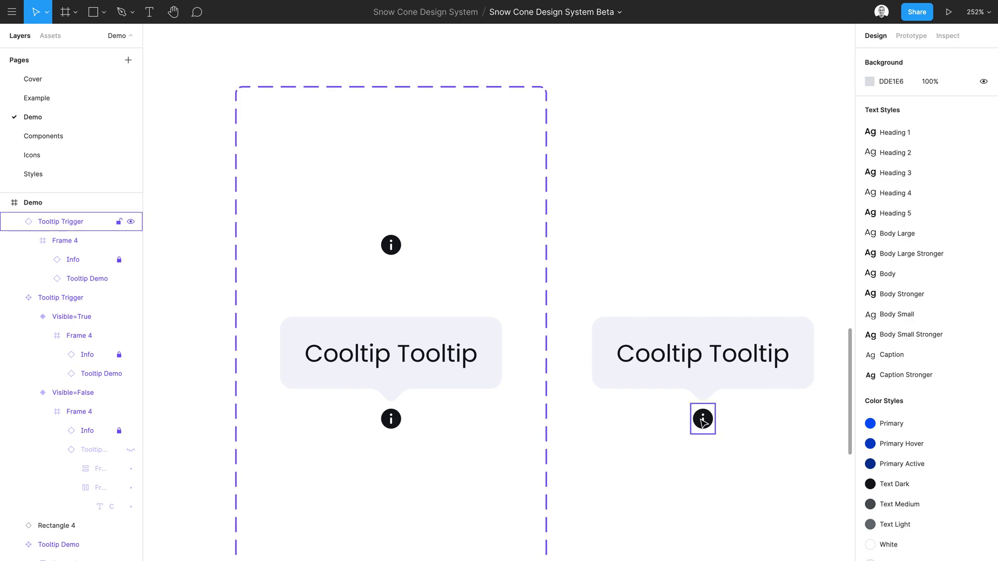
{"action": "left_click", "coordinate": [67, 392]}
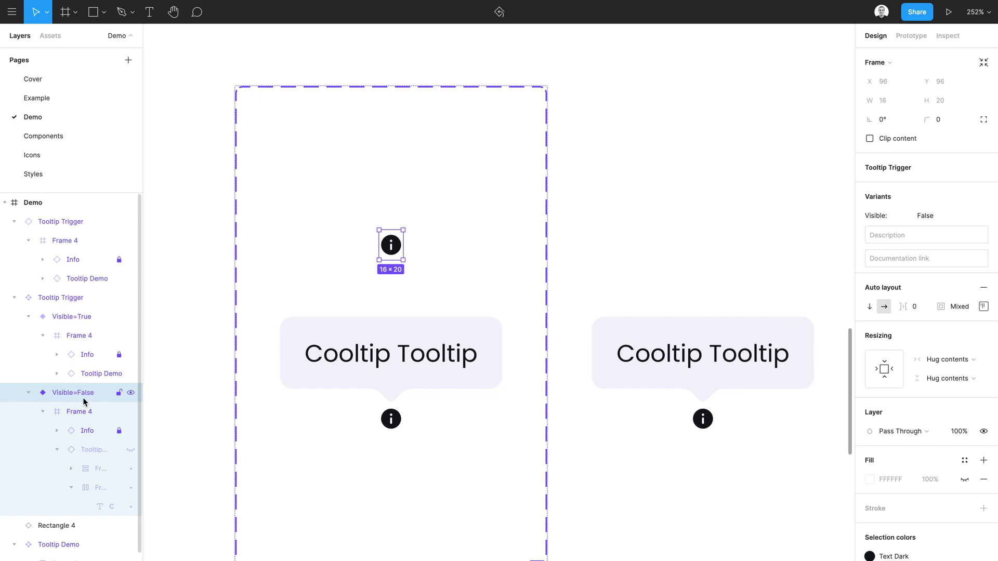
Give both Visible variants the Transparent fill style.
{"action": "left_click", "coordinate": [76, 316], "text": "shift"}
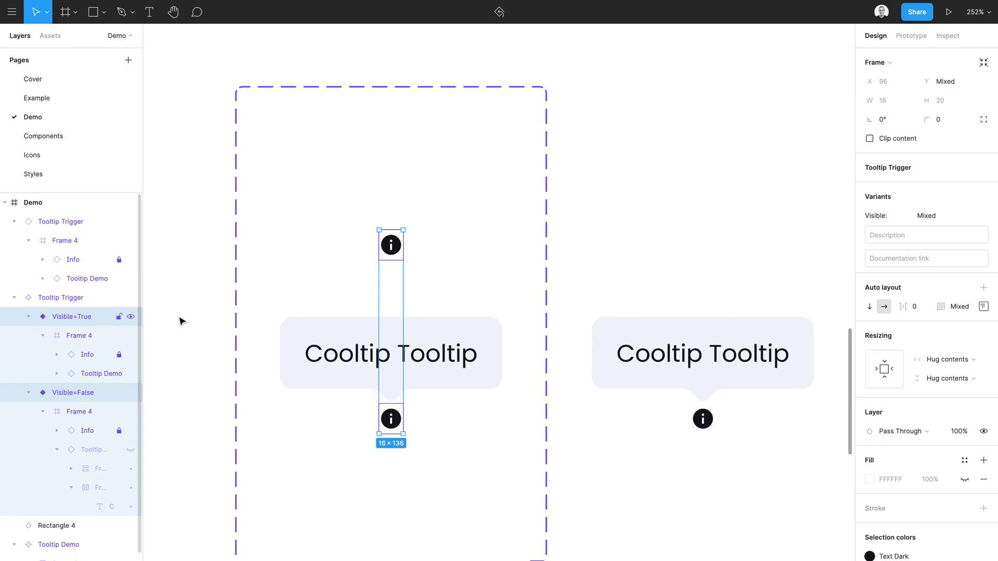
{"action": "left_click", "coordinate": [964, 460]}
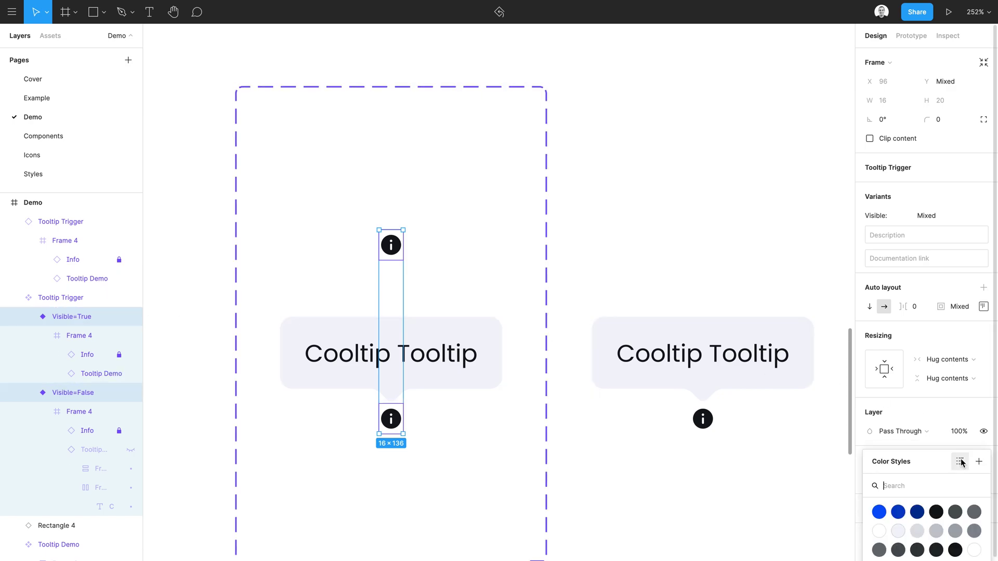
{"action": "left_click", "coordinate": [973, 551]}
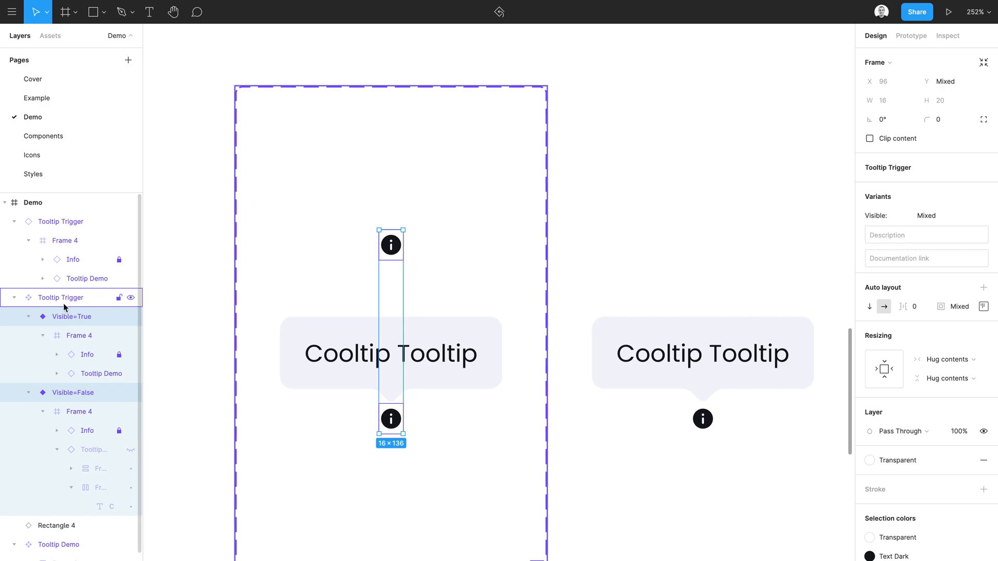
{"action": "left_click", "coordinate": [670, 471]}
Toggle the instance's Visible property off and on repeatedly, ending with the tooltip shown.
{"action": "left_click", "coordinate": [707, 420]}
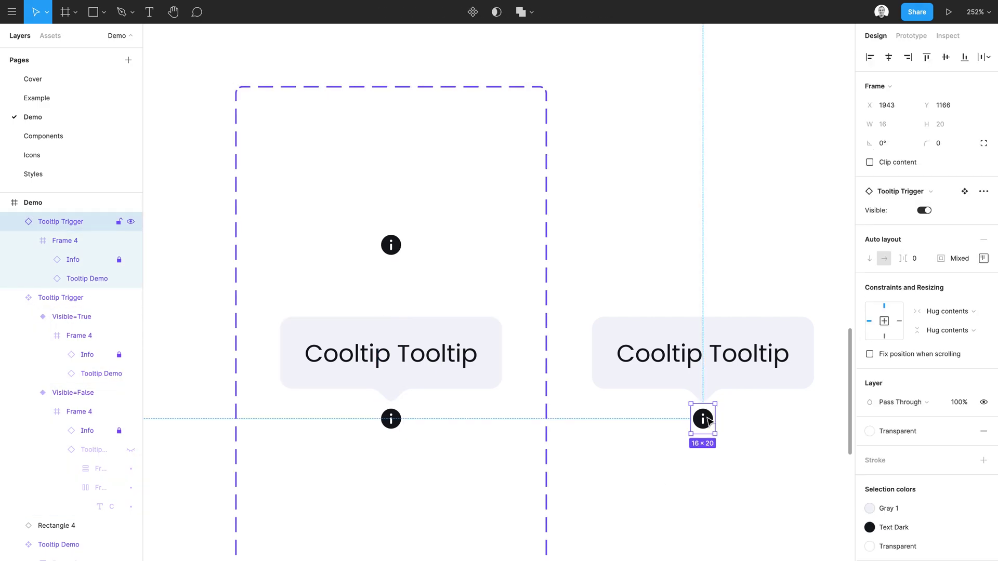
{"action": "left_click", "coordinate": [924, 210]}
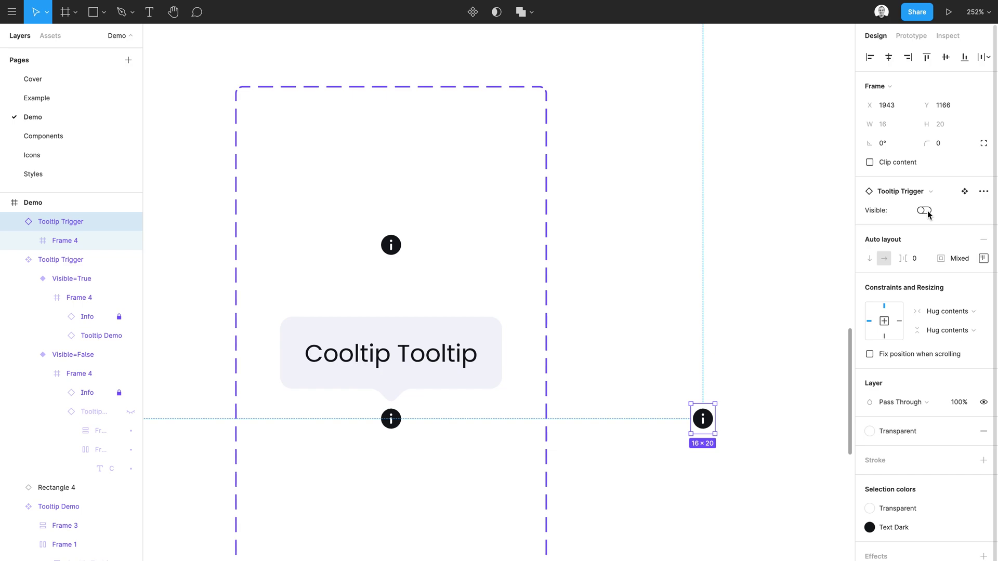
{"action": "left_click", "coordinate": [924, 211]}
{"action": "left_click", "coordinate": [925, 211]}
{"action": "left_click", "coordinate": [926, 211]}
{"action": "left_click", "coordinate": [926, 211]}
{"action": "left_click", "coordinate": [926, 211]}
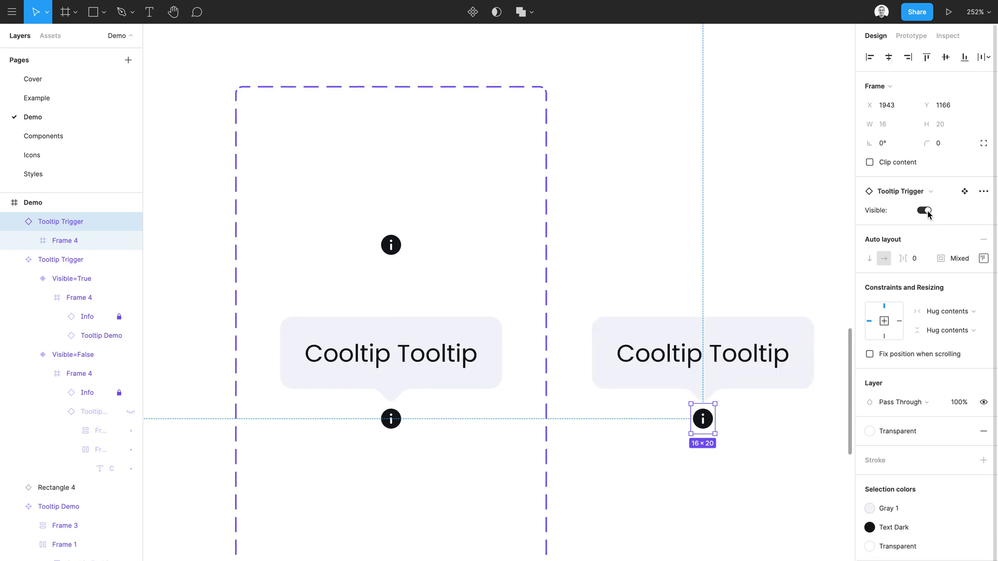
{"action": "left_click", "coordinate": [766, 251]}
Recolor both variants' Info icons from Text Dark to the Primary color style.
{"action": "left_click", "coordinate": [388, 243]}
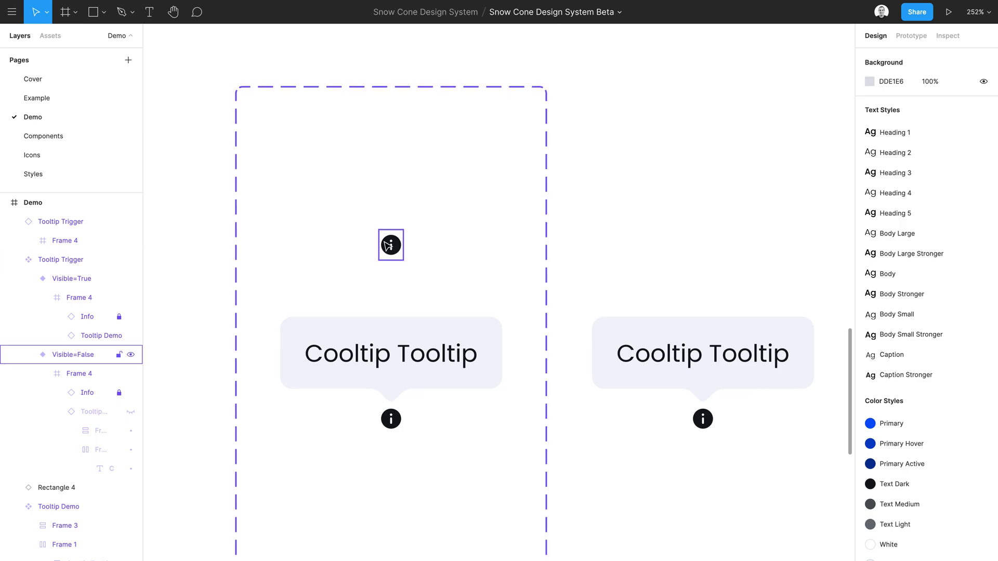
{"action": "left_click", "coordinate": [390, 421], "text": "shift"}
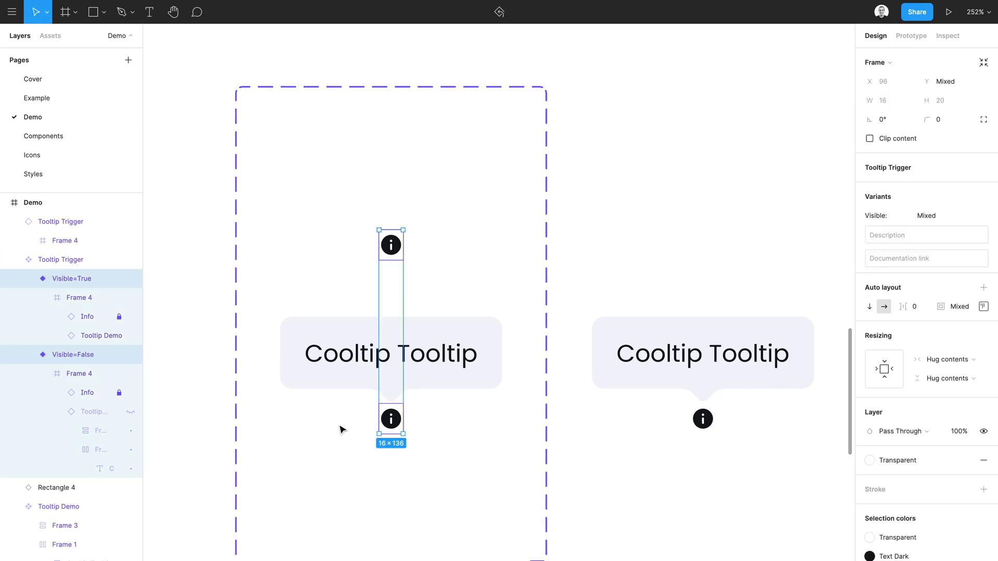
{"action": "left_click", "coordinate": [89, 322]}
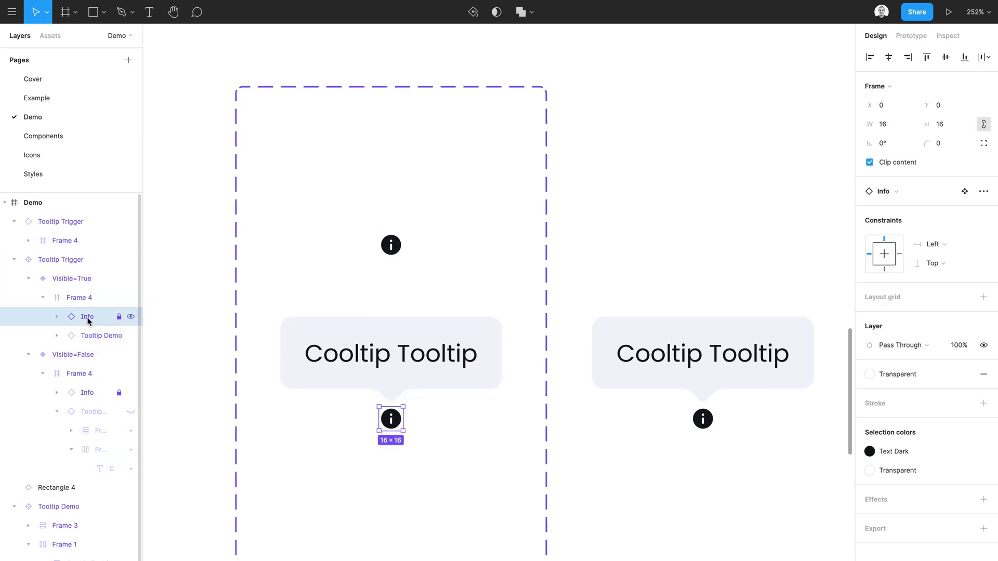
{"action": "left_click", "coordinate": [86, 394], "text": "shift"}
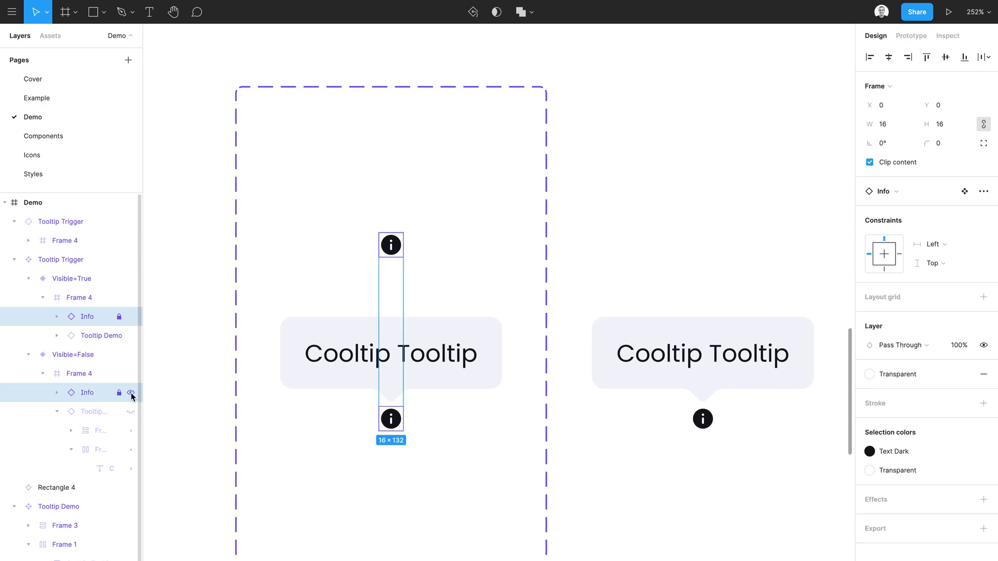
{"action": "left_click", "coordinate": [895, 451]}
{"action": "left_click", "coordinate": [744, 505]}
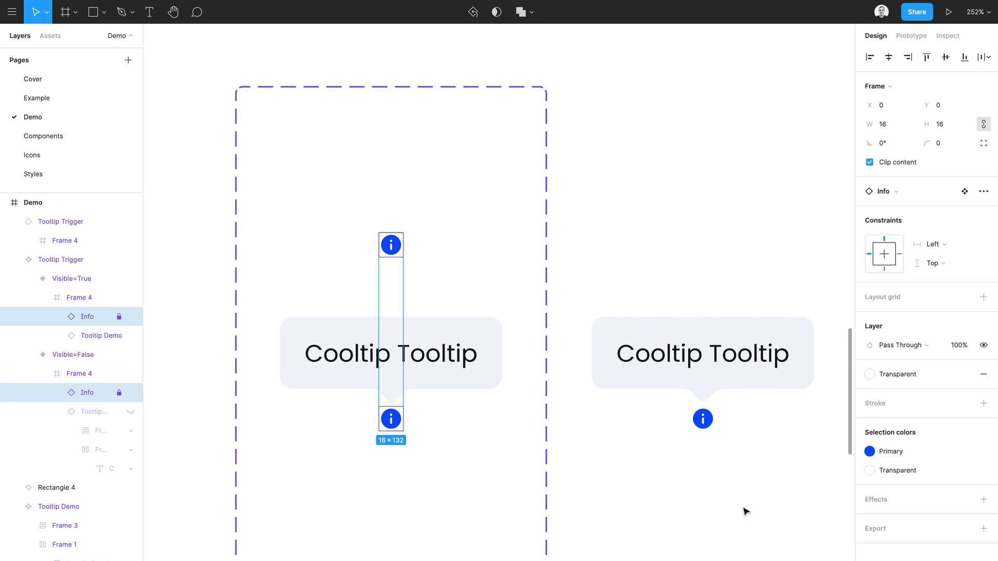
{"action": "left_click", "coordinate": [660, 506]}
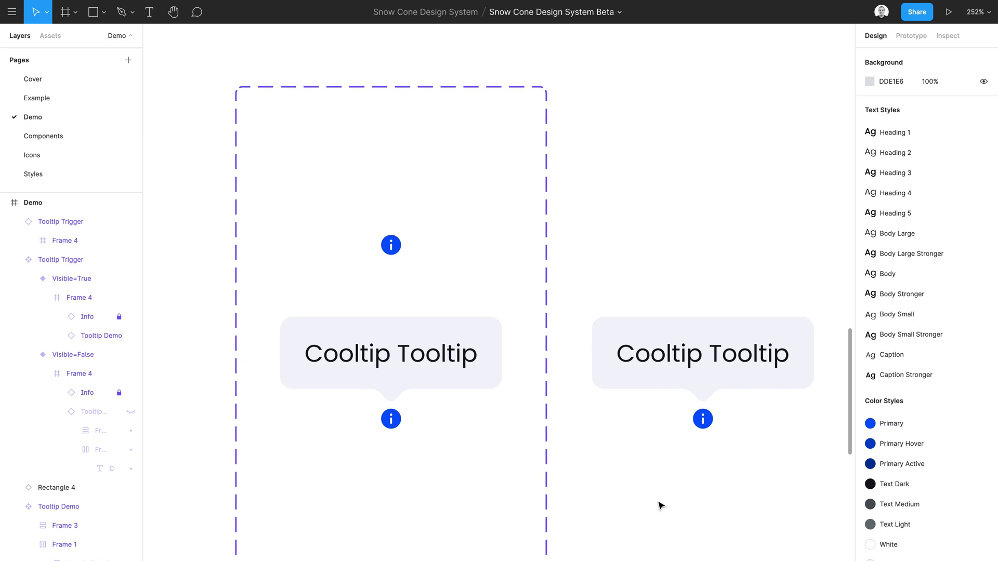
Apply the Shadow High effect style to the Tooltip Demo bubble.
{"action": "scroll", "coordinate": [660, 505], "scroll_direction": "down", "scroll_amount": 6}
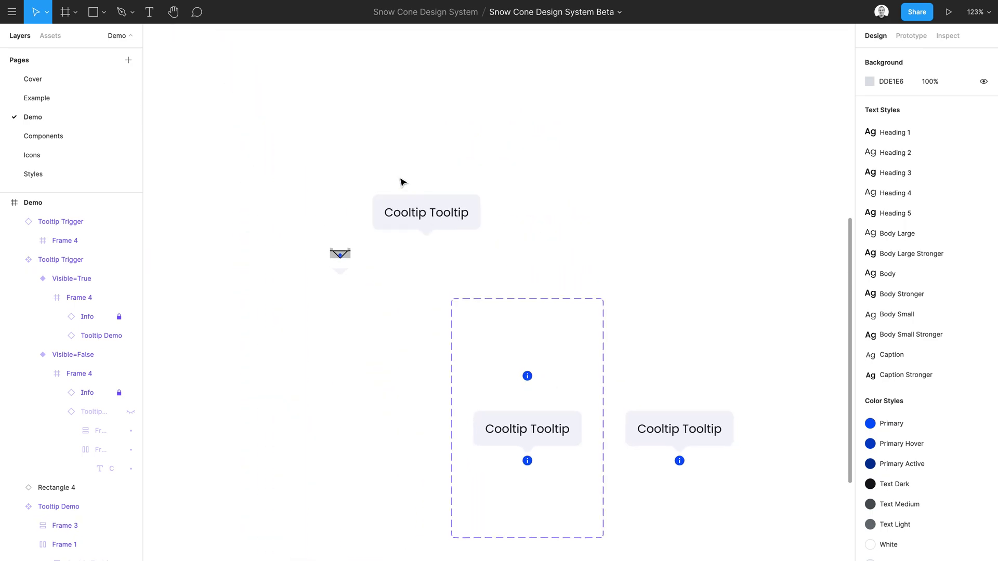
{"action": "scroll", "coordinate": [403, 182], "scroll_direction": "up", "scroll_amount": 5}
{"action": "left_click", "coordinate": [447, 280]}
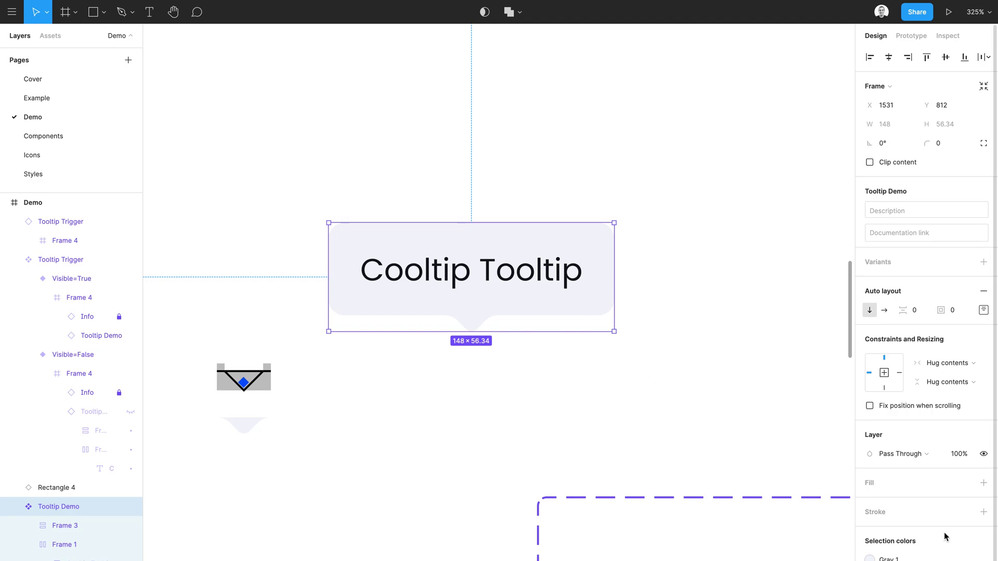
{"action": "scroll", "coordinate": [934, 555], "scroll_direction": "down", "scroll_amount": 2}
{"action": "left_click", "coordinate": [964, 551]}
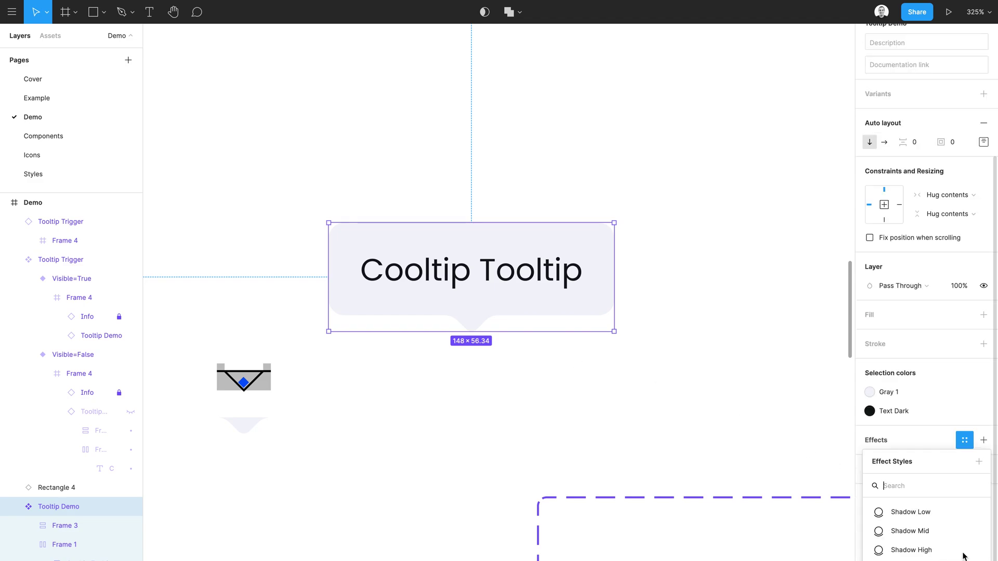
{"action": "left_click", "coordinate": [907, 552]}
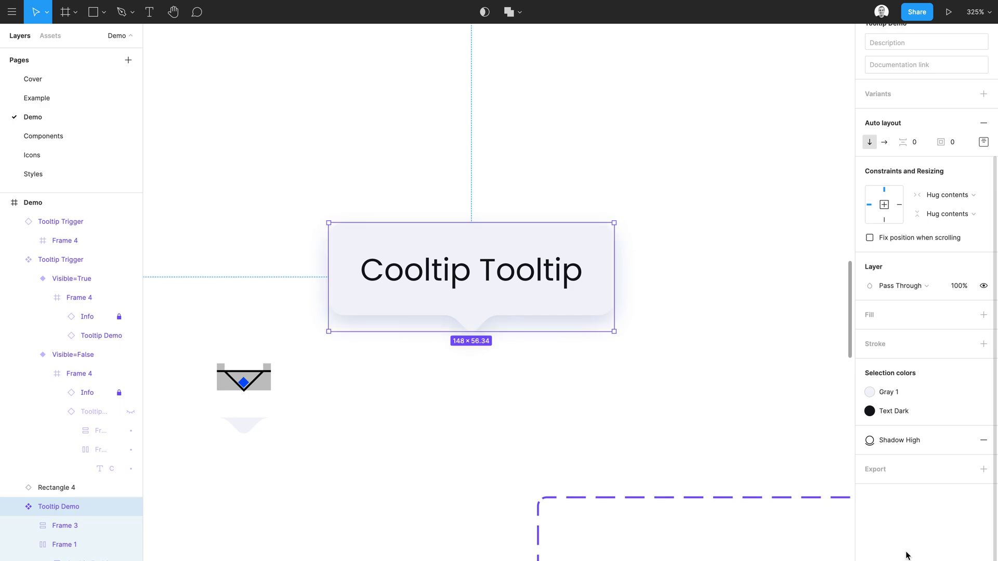
Change the tooltip's Gray 1 fill to White and fit the canvas in view.
{"action": "left_click", "coordinate": [894, 392]}
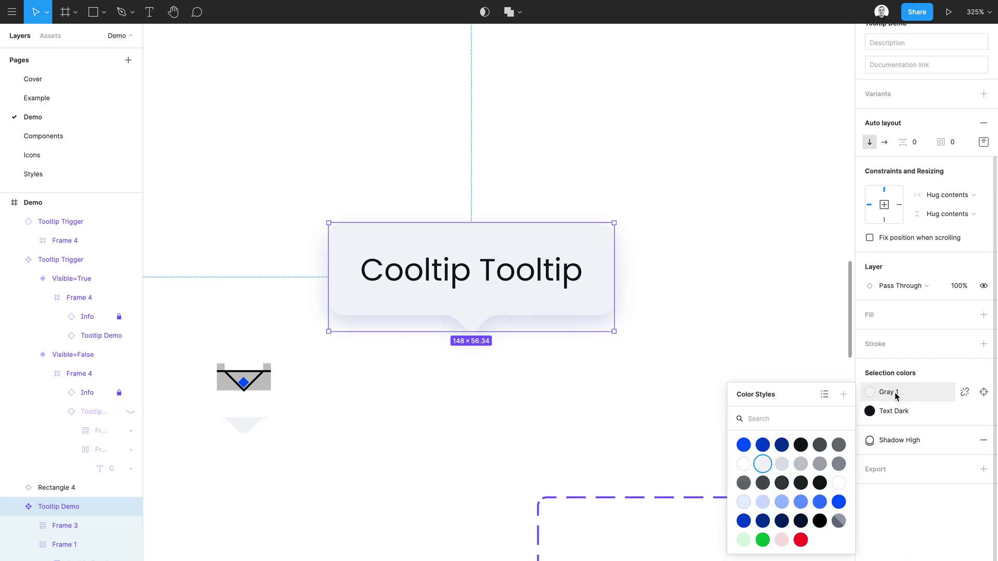
{"action": "left_click", "coordinate": [745, 465]}
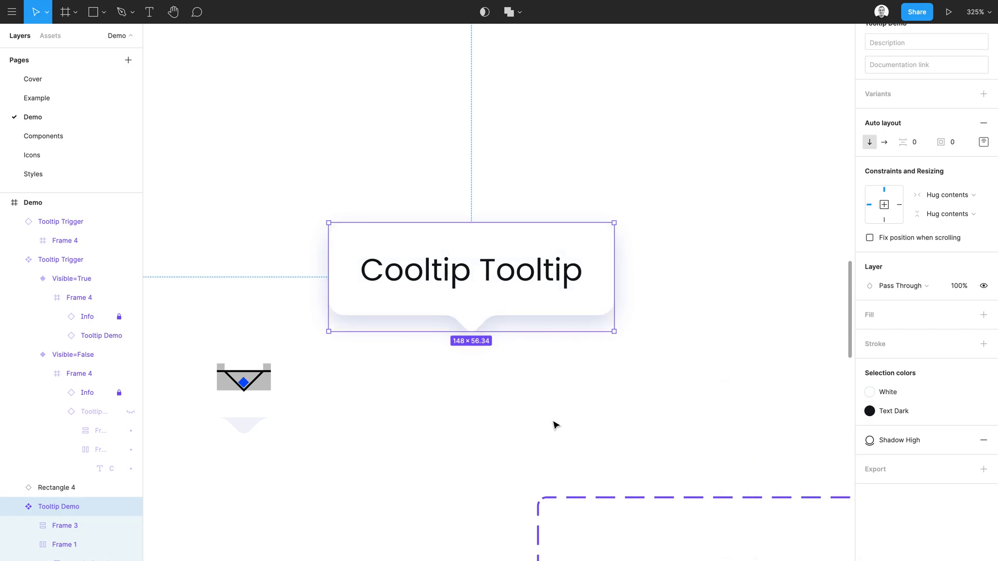
{"action": "left_click", "coordinate": [450, 385]}
{"action": "key", "text": "shift+1"}
{"action": "scroll", "coordinate": [449, 386], "scroll_direction": "up", "scroll_amount": 5}
Move the Tooltip Trigger instance further to the right.
{"action": "left_click", "coordinate": [478, 370]}
{"action": "left_click_drag", "start_coordinate": [498, 373], "coordinate": [735, 374]}
{"action": "scroll", "coordinate": [730, 373], "scroll_direction": "right", "scroll_amount": 5}
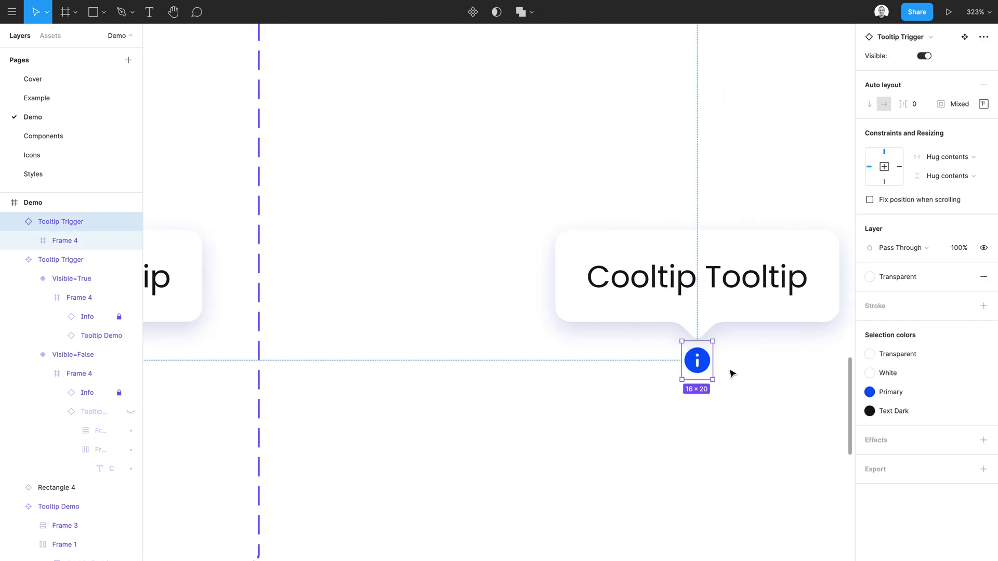
{"action": "left_click", "coordinate": [728, 372]}
Try typing placeholder text in the tooltip, then nudge the trigger instance slightly upward.
{"action": "double_click", "coordinate": [503, 290]}
{"action": "type", "text": "d fdf "}
{"action": "type", "text": "dfd  dfdf d"}
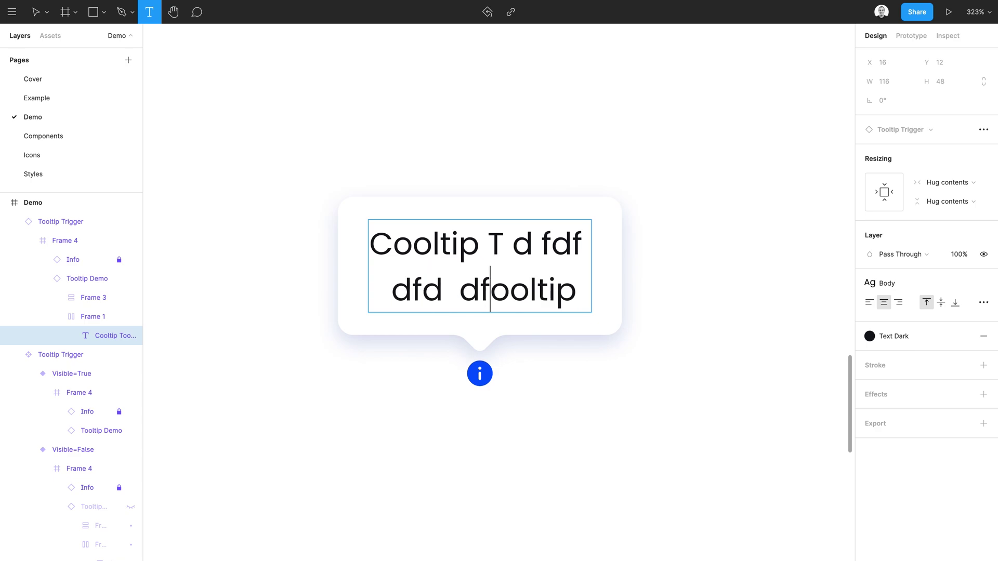
{"action": "key", "text": "Escape"}
{"action": "left_click", "coordinate": [479, 374]}
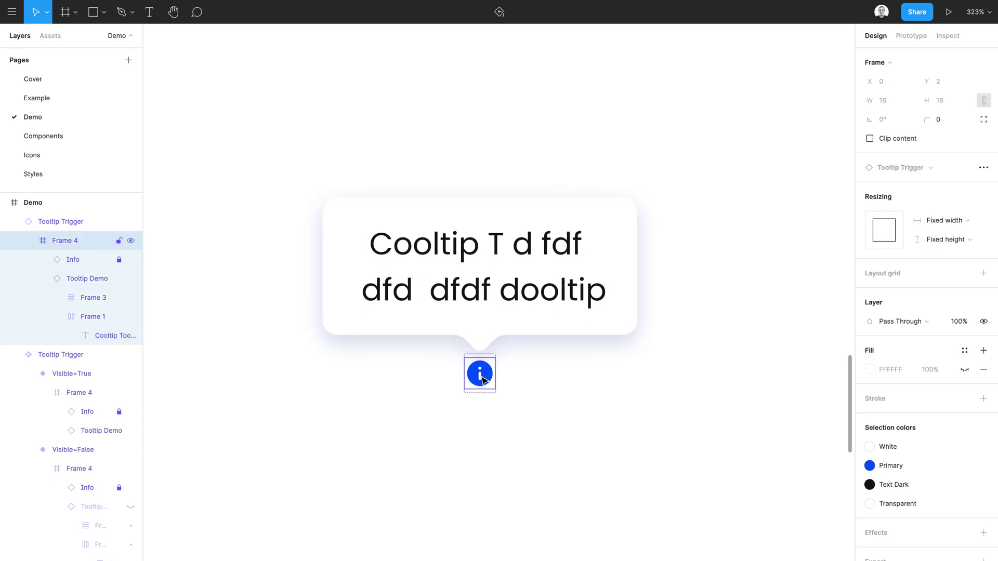
{"action": "left_click", "coordinate": [496, 358]}
{"action": "mouse_move", "coordinate": [496, 359]}
{"action": "left_mouse_down"}
{"action": "mouse_move", "coordinate": [494, 301]}
{"action": "mouse_move", "coordinate": [488, 405]}
{"action": "mouse_move", "coordinate": [589, 364]}
{"action": "mouse_move", "coordinate": [497, 341]}
{"action": "left_mouse_up"}
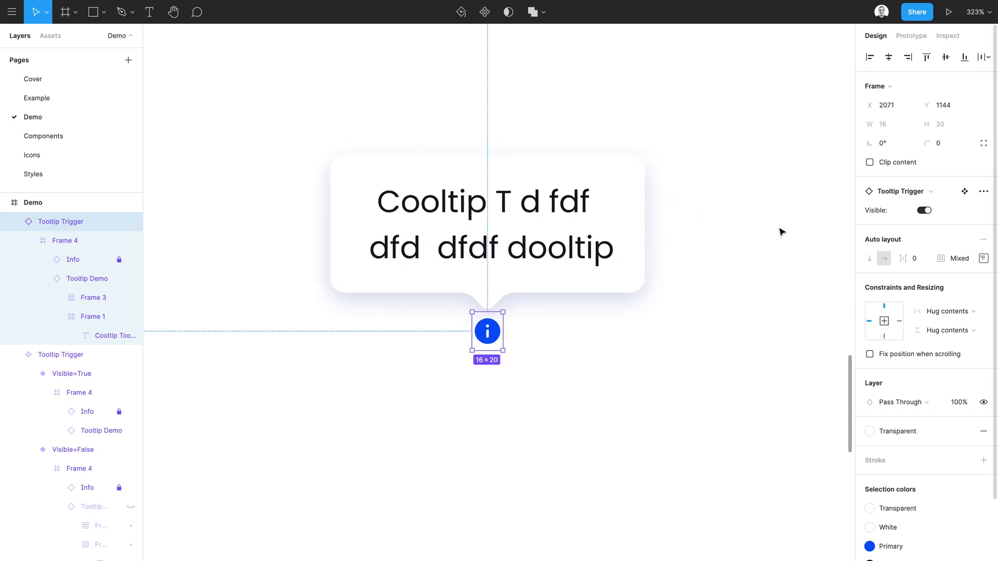
{"action": "left_click", "coordinate": [485, 426]}
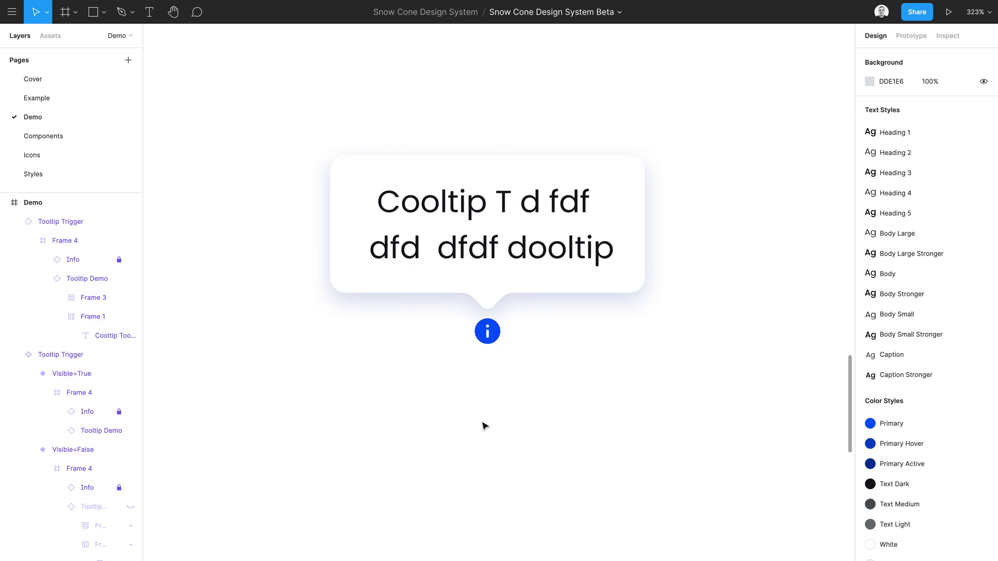
Replace the tooltip text with 'Thank you for watching!' and 'I hope this was helpful. :)' on two lines.
{"action": "key", "text": "t"}
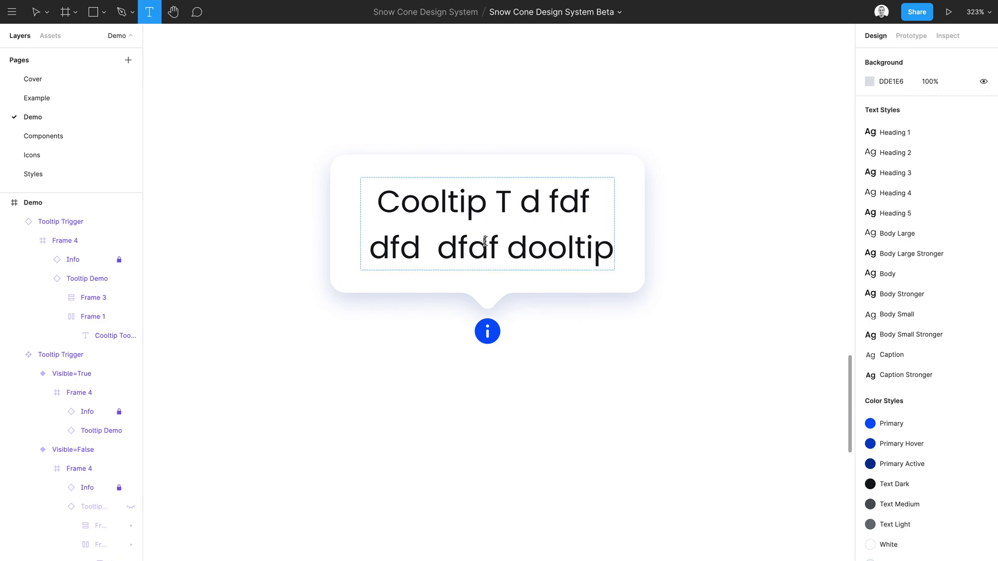
{"action": "left_click", "coordinate": [494, 229]}
{"action": "key", "text": "ctrl+a"}
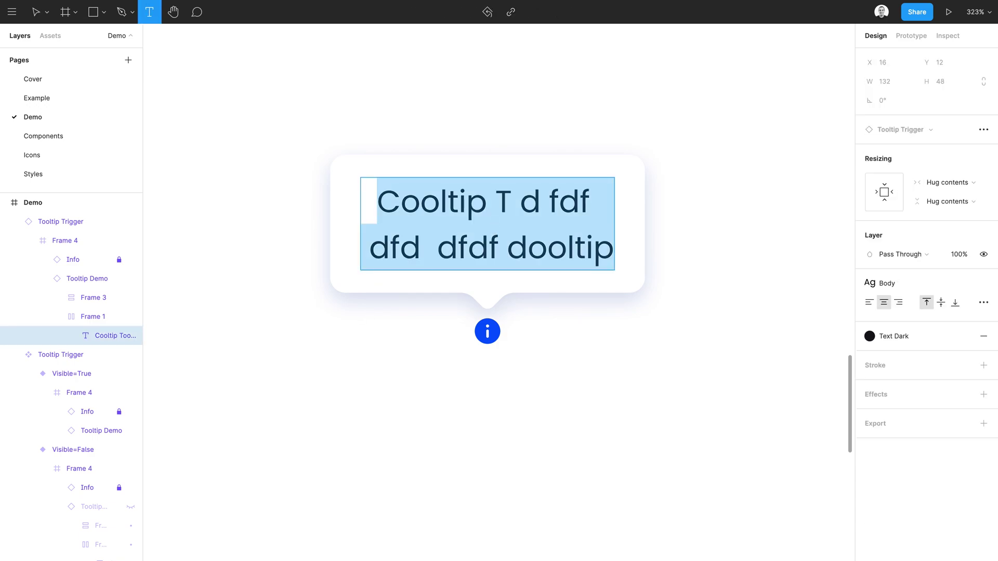
{"action": "type", "text": "Thank you for watching!"}
{"action": "key", "text": "Return"}
{"action": "type", "text": "I hope this was helpful. :)"}
{"action": "left_click", "coordinate": [590, 383]}
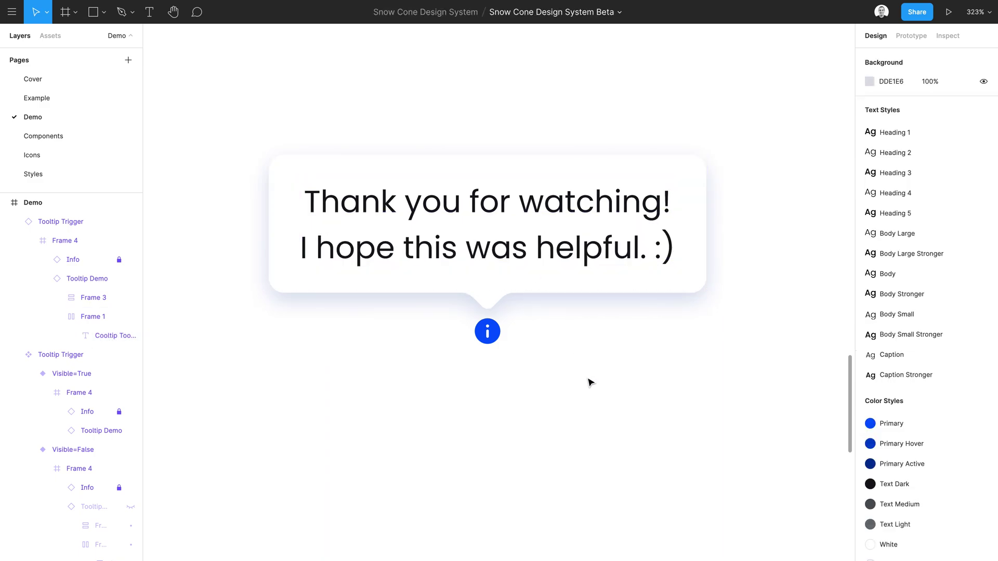